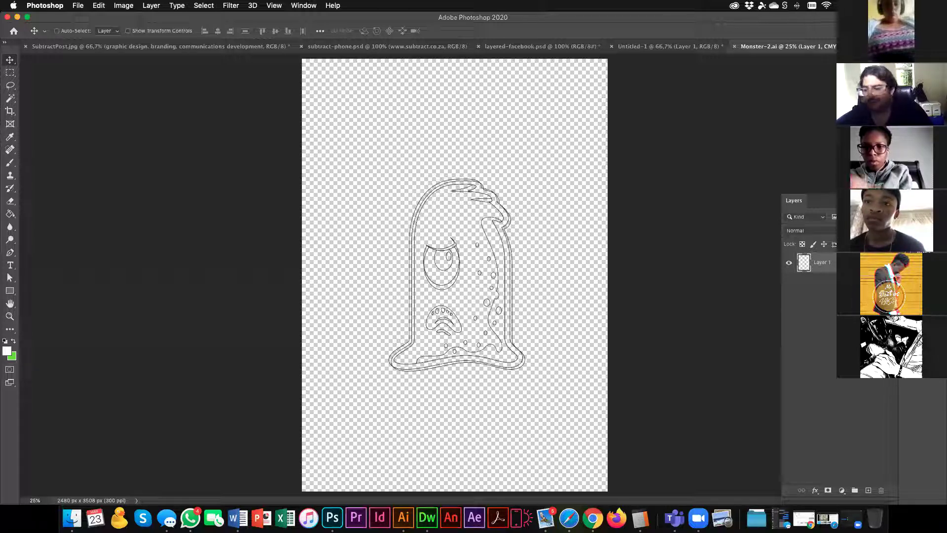
Rename the monster artwork's layer as Monster line.
key("F7")
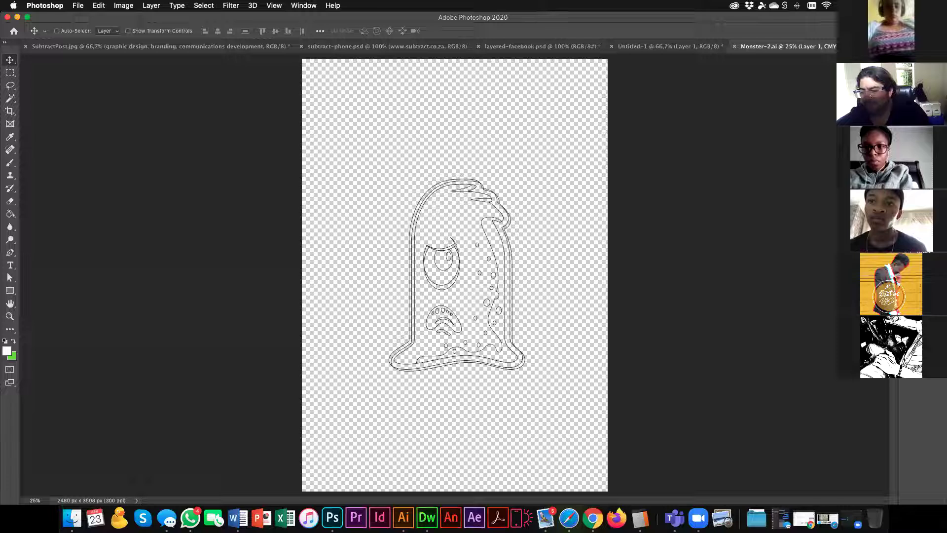
key("F7")
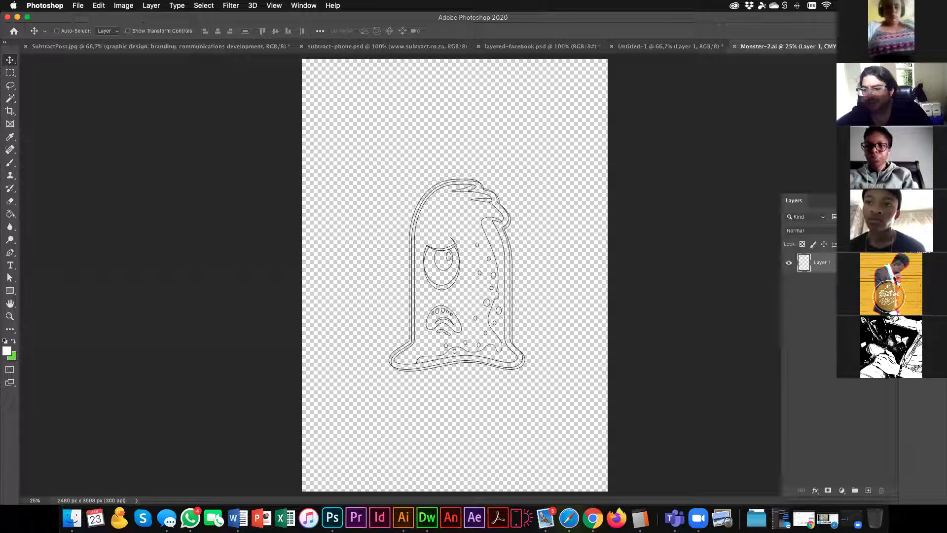
double_click(820, 262)
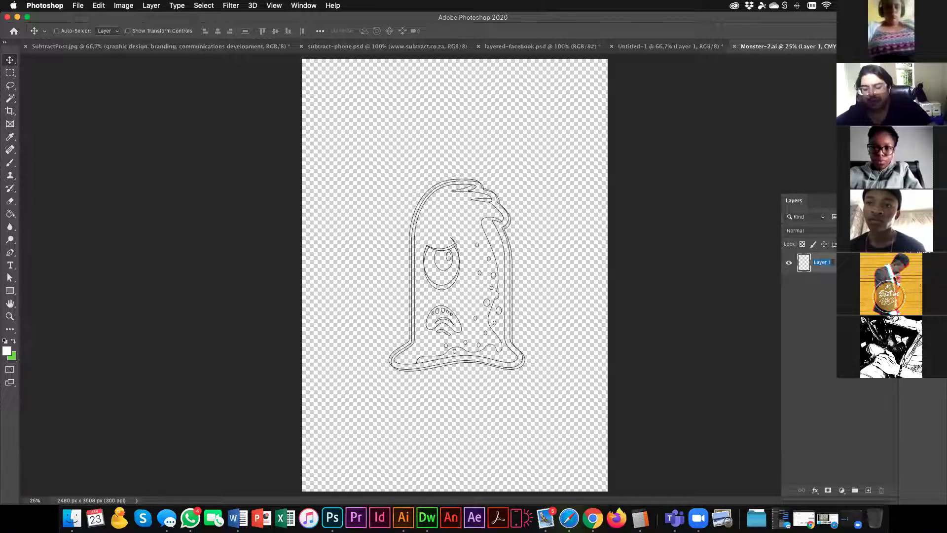
type("Monster l")
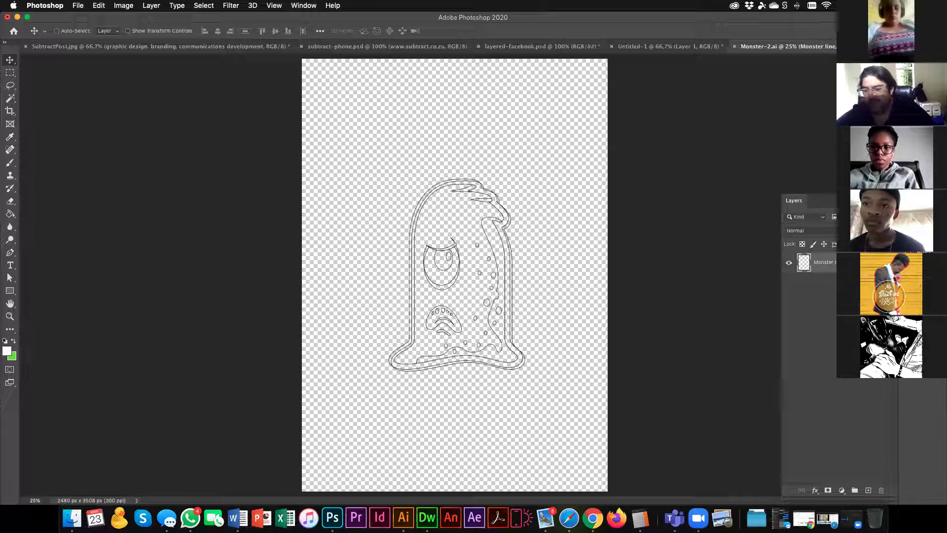
Add a new layer above the monster line art and fill it with white using the Paint Bucket.
left_click(868, 490)
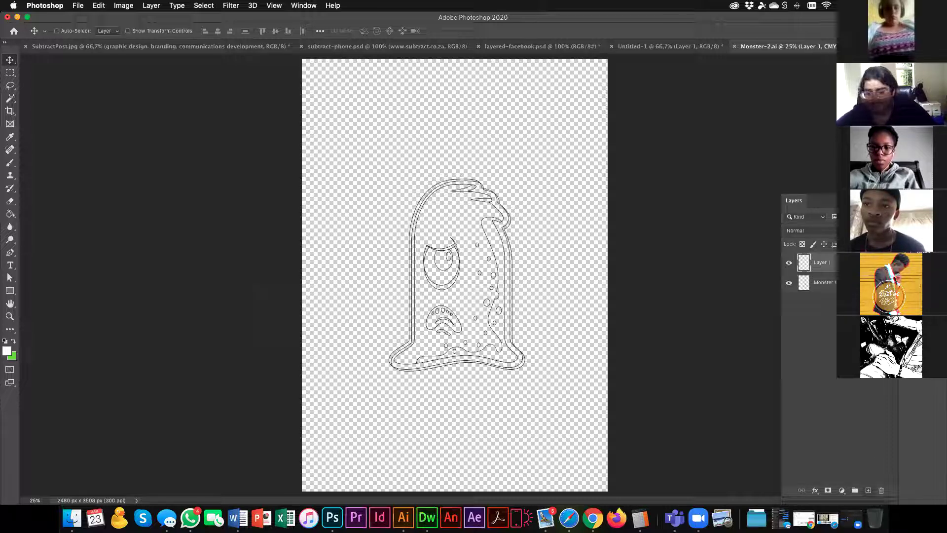
left_click(9, 215)
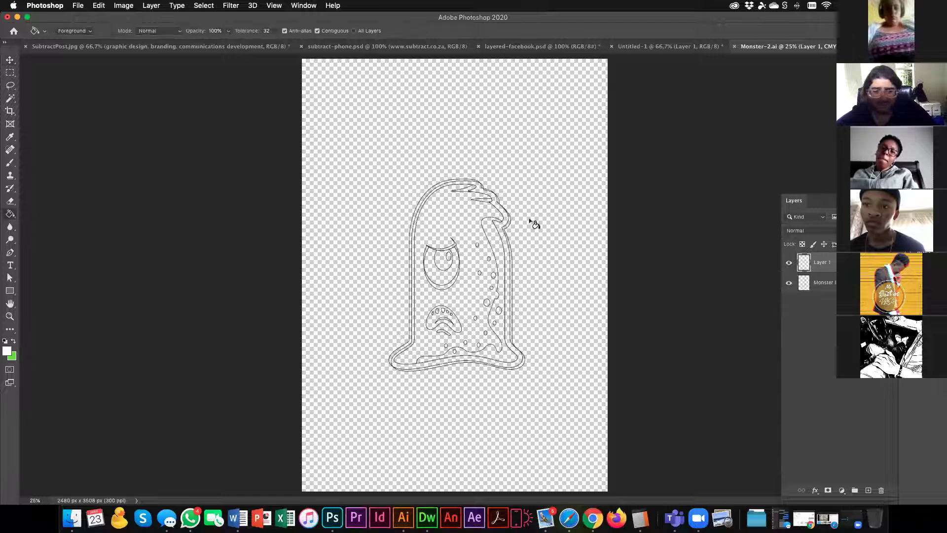
left_click(532, 347)
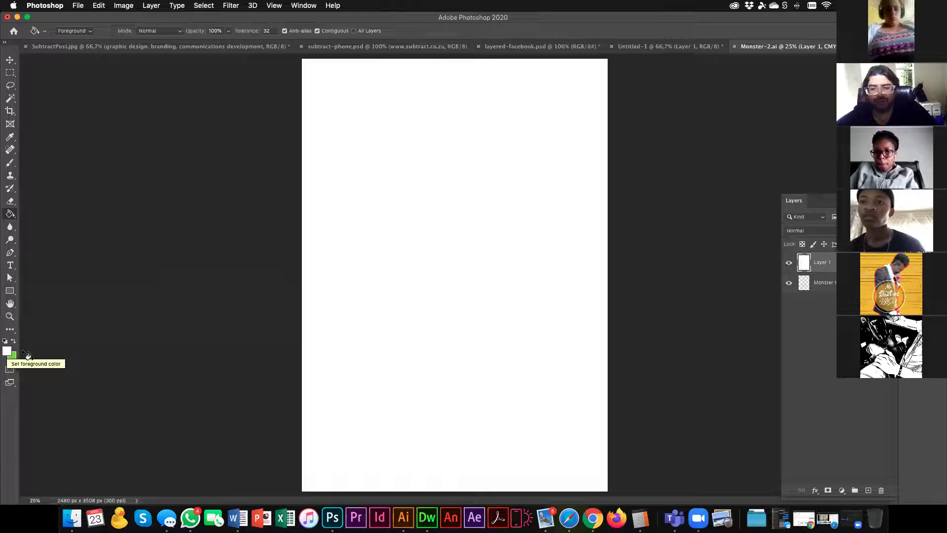
key("v")
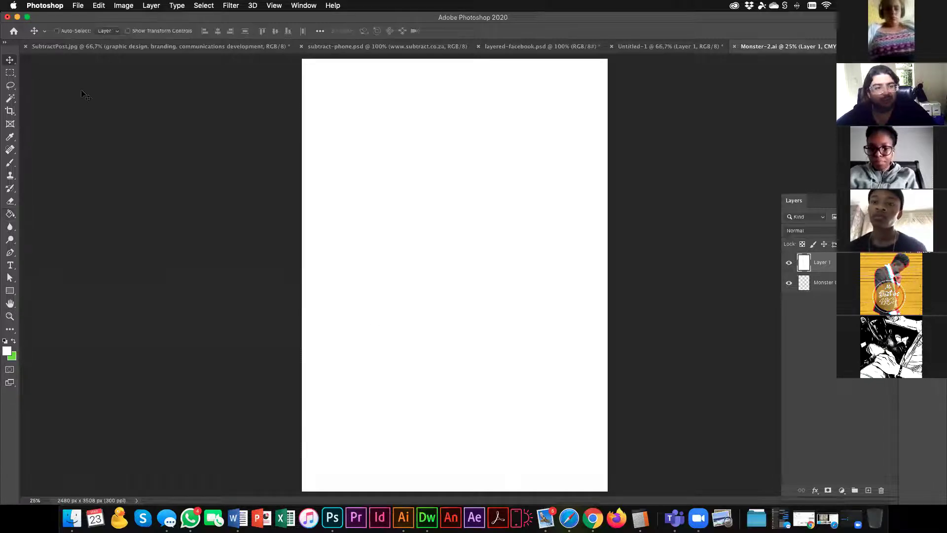
Place the white layer below the monster line art and rename it as background.
left_click_drag(820, 262, 827, 289)
double_click(824, 283)
type("background")
key("Return")
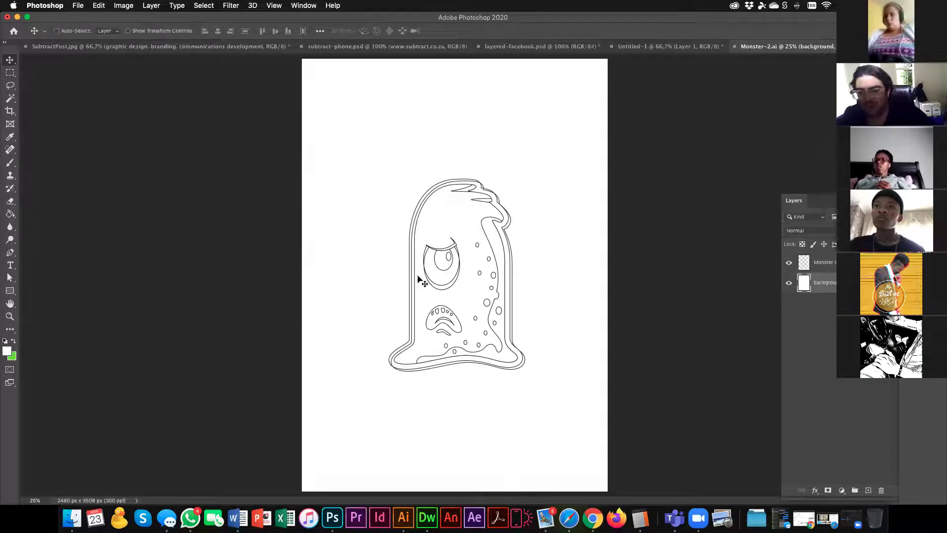
Compare the enlarged line art with the coloured monster in Illustrator, and return to Photoshop.
left_click(462, 286, "super")
left_click(463, 287, "super")
left_click_drag(469, 298, 457, 288)
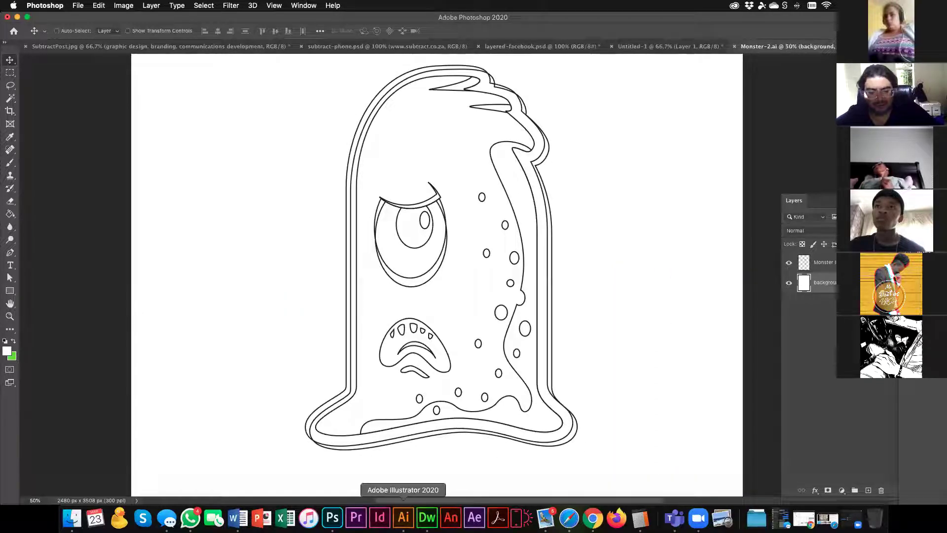
left_click(403, 517)
left_click(313, 287, "super")
left_click(312, 287, "super")
left_click_drag(464, 288, 456, 338)
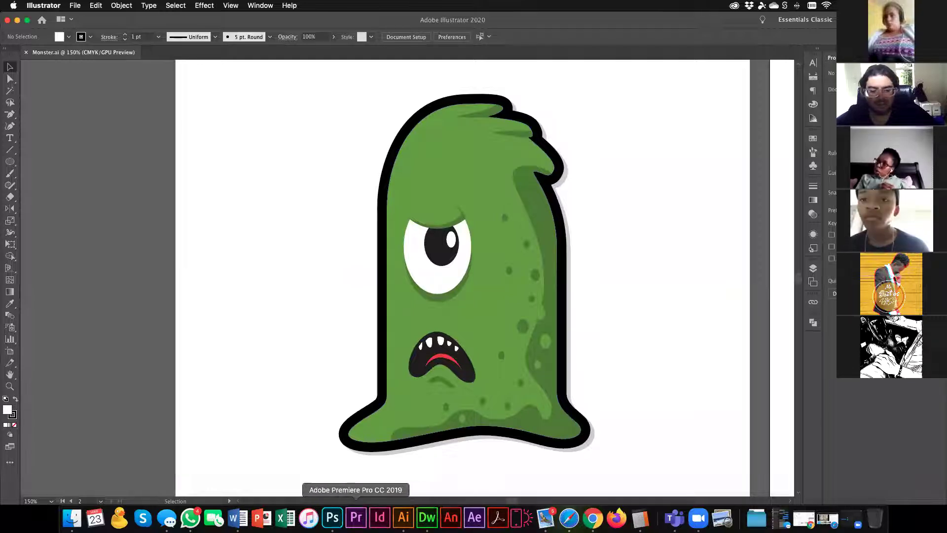
left_click(333, 517)
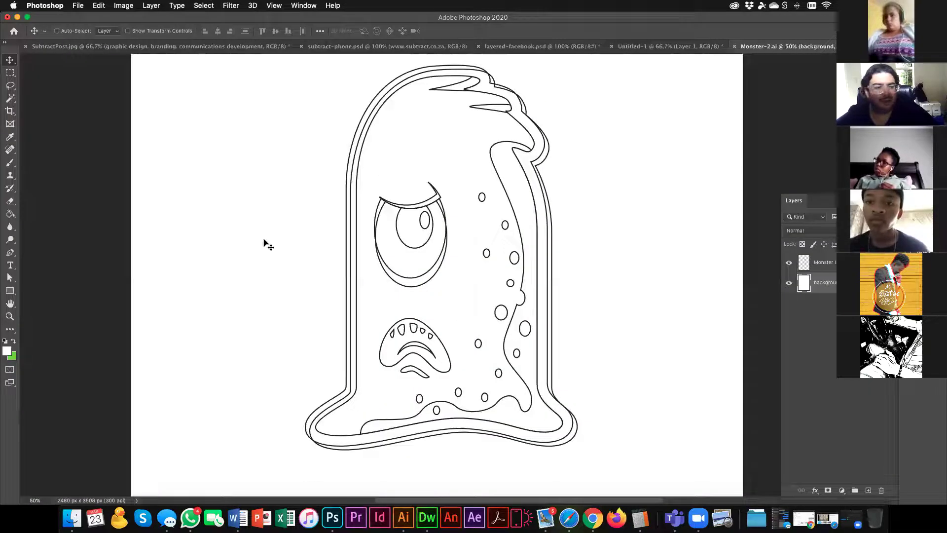
left_click(9, 254)
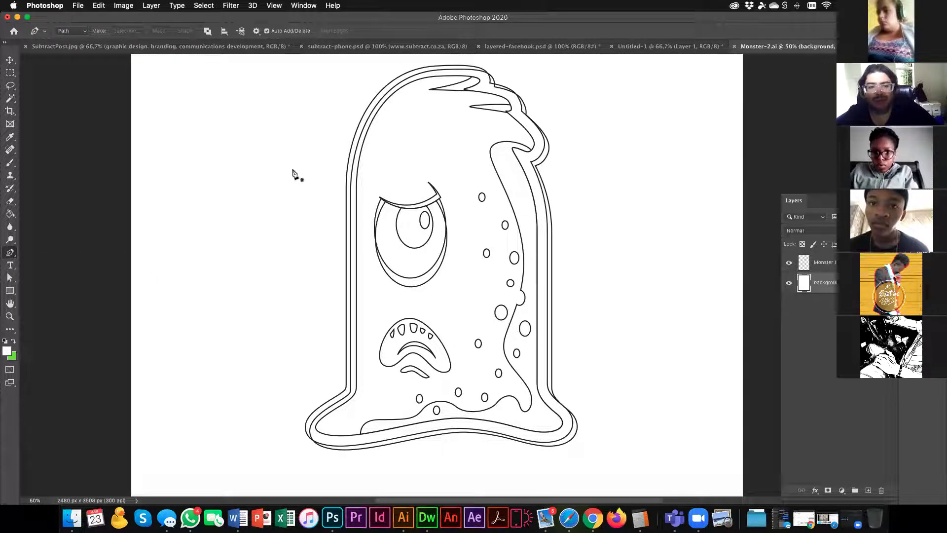
left_click(220, 130)
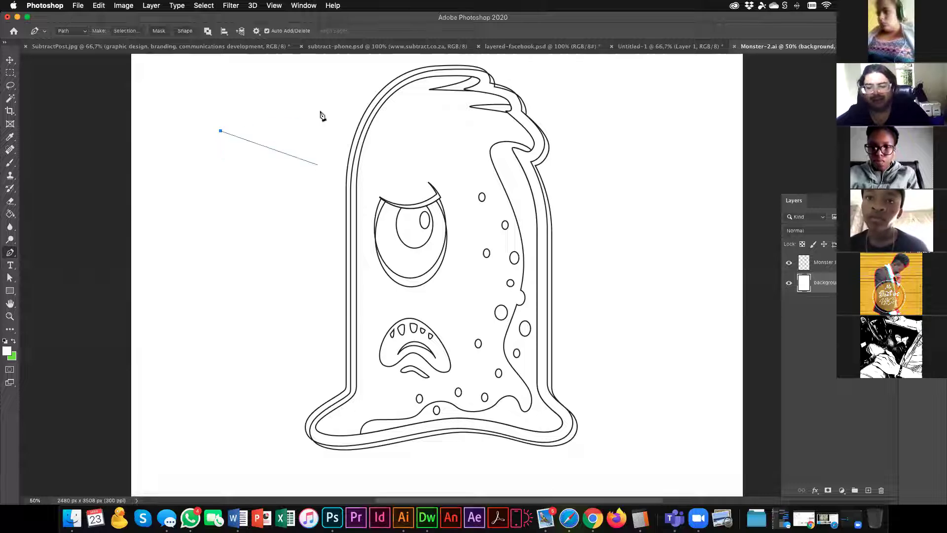
key("Escape")
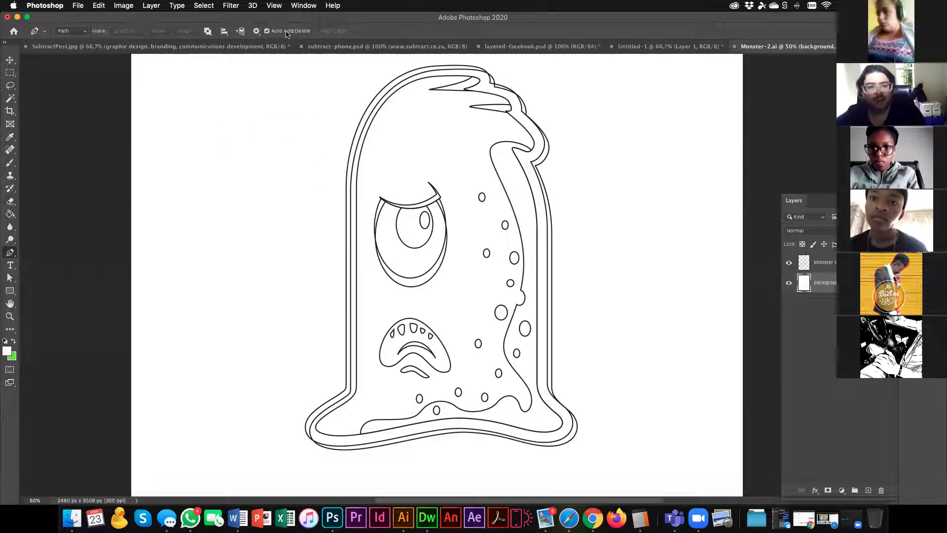
left_click(257, 31)
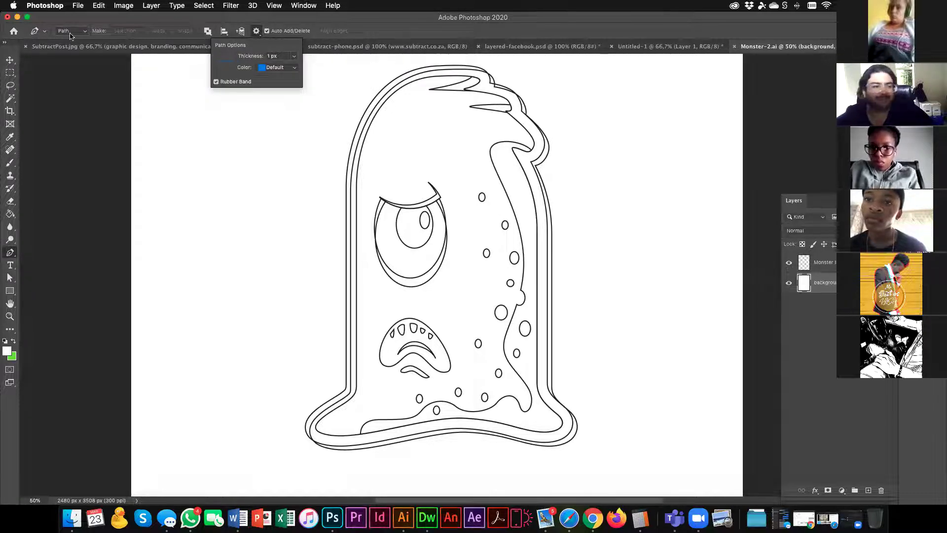
key("v")
Start a pen path at the notch under the hair and trace the middle outline down the curved upper part of the monster's right side.
scroll(523, 211, "up", 1)
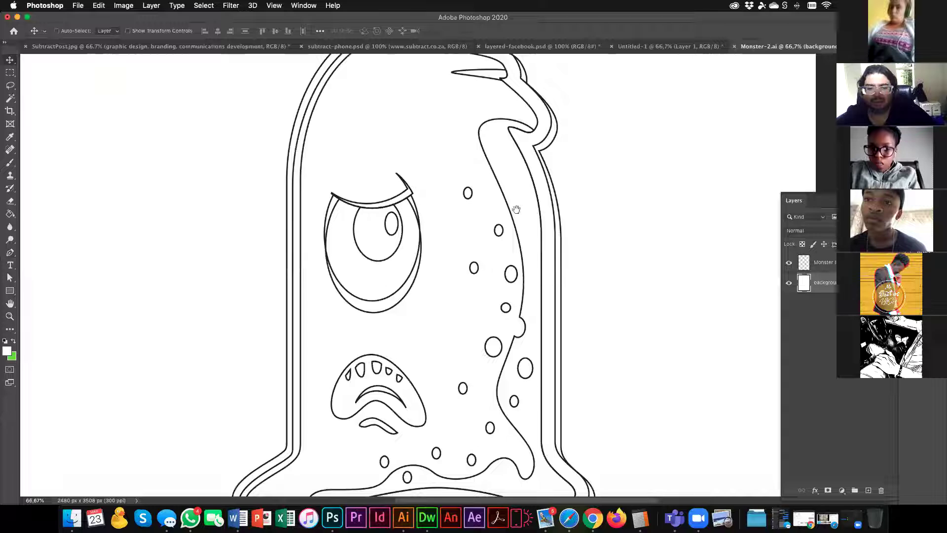
left_click(9, 252)
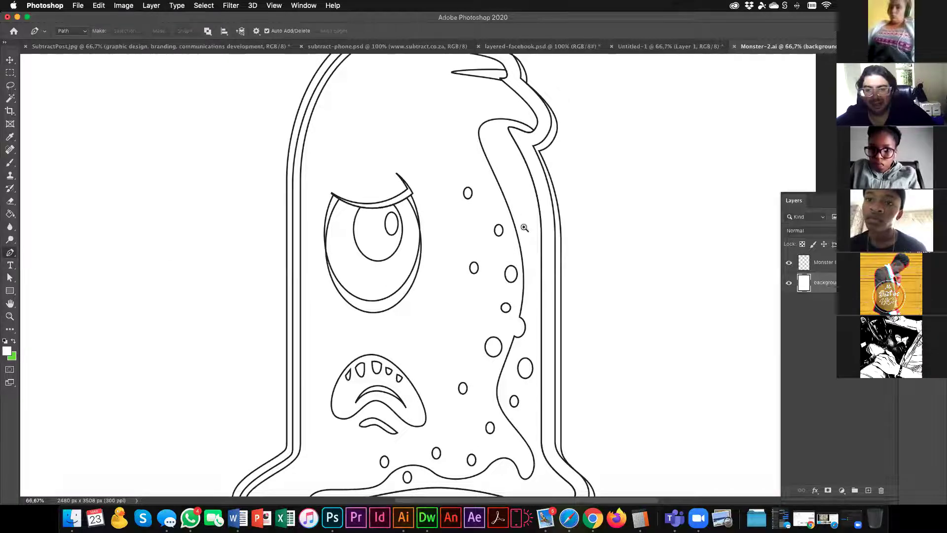
scroll(525, 228, "up", 1)
left_click(515, 156)
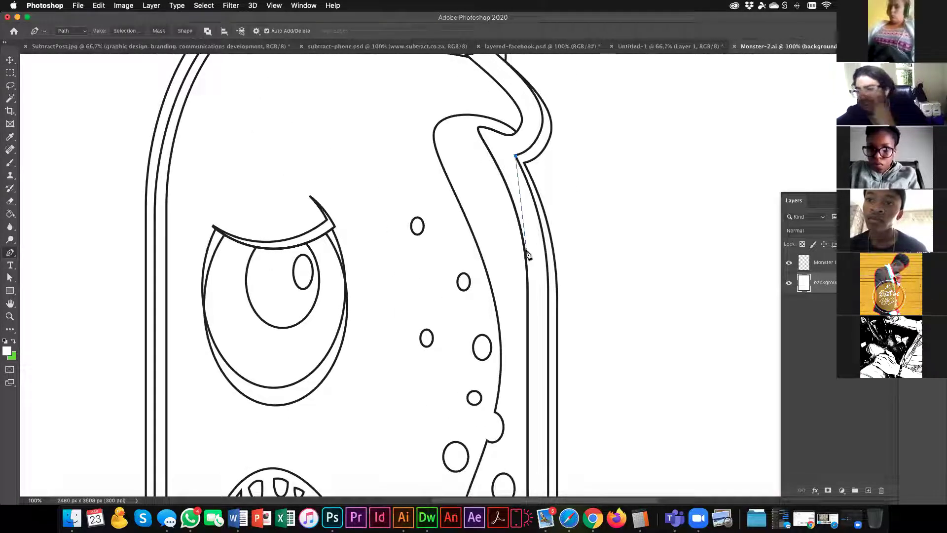
left_click(543, 233)
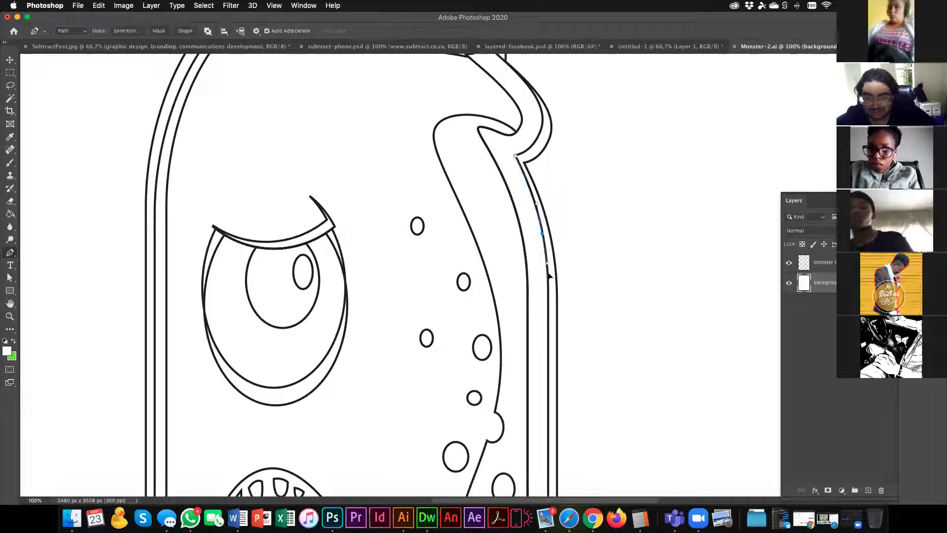
left_click(548, 279)
Continue the pen path down the straight part of the middle outline on the monster's right side.
scroll(542, 299, "down", 5)
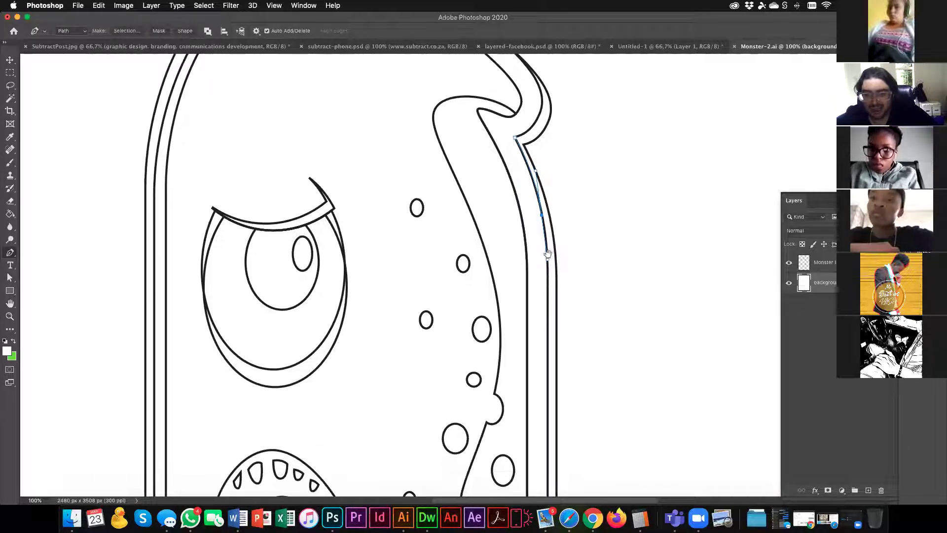
left_click(542, 299)
left_click(555, 287)
left_click(554, 362)
left_click(555, 373)
left_click(536, 380, "alt")
left_click_drag(532, 336, 525, 192)
left_click_drag(542, 333, 542, 361)
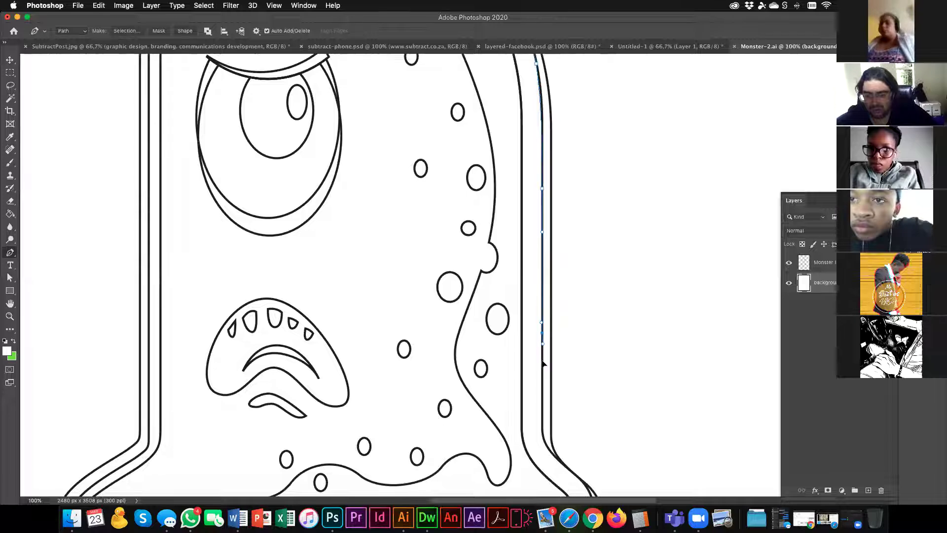
Extend the pen path along the middle outline around the monster's right foot to the bottom edge.
scroll(543, 379, "down", 5)
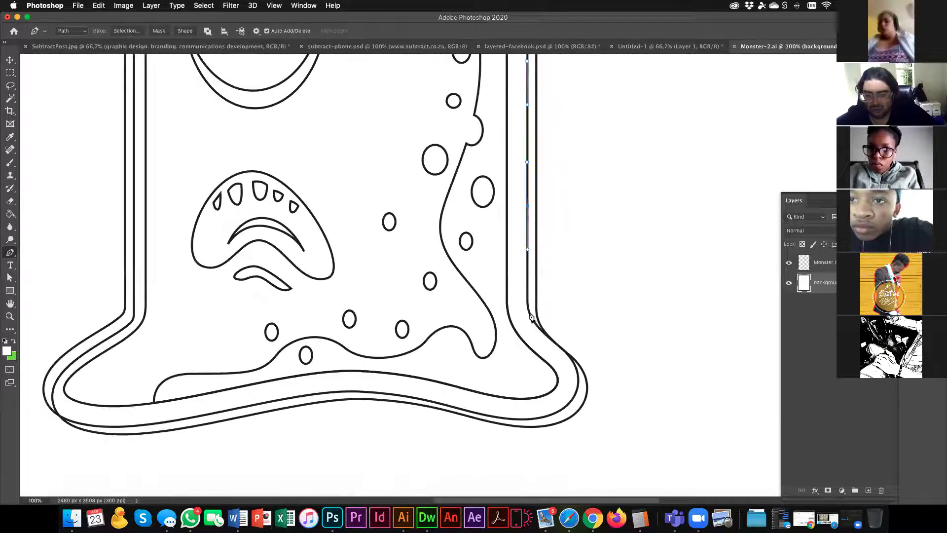
left_click_drag(529, 313, 533, 320)
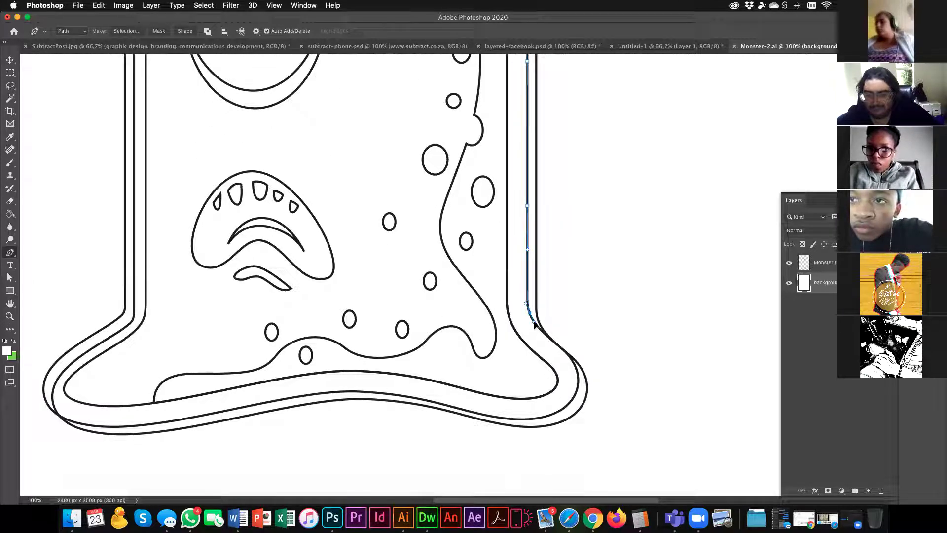
left_click(571, 358)
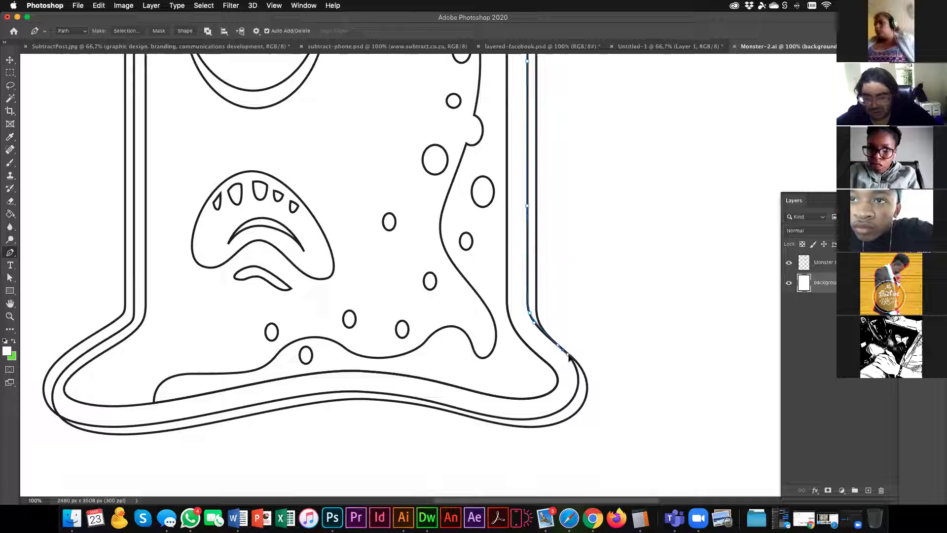
left_click_drag(572, 398, 502, 418)
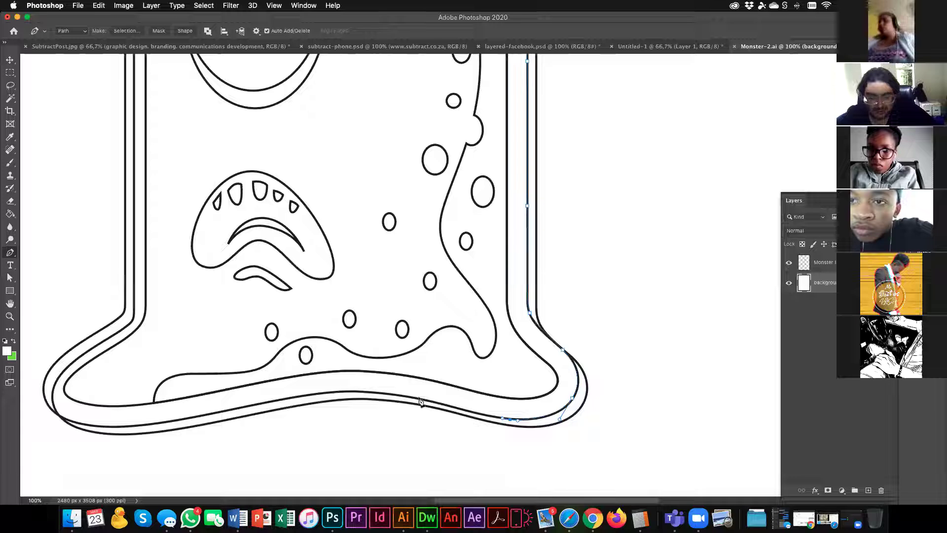
Trace the wavy bottom edge and the left foot along the middle outline with curved anchor points.
left_click_drag(412, 399, 392, 394)
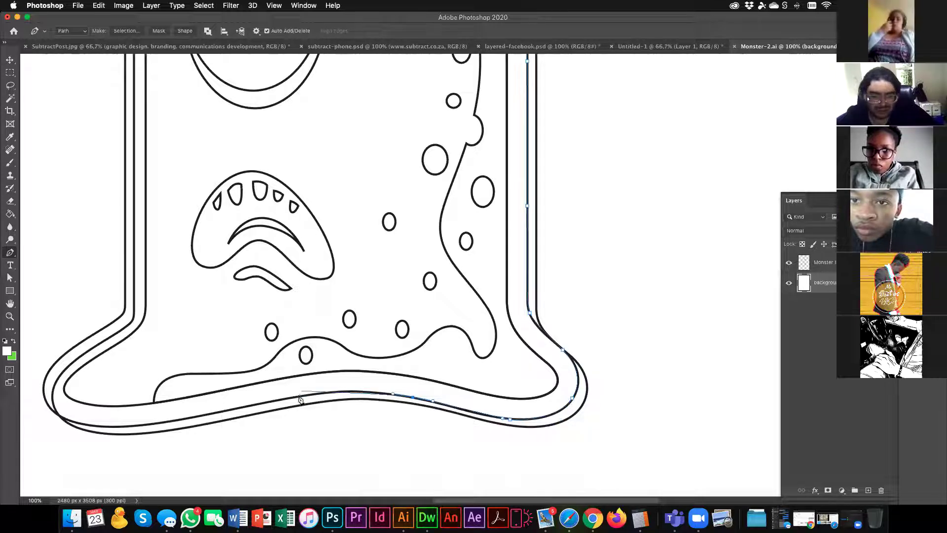
left_click_drag(299, 396, 250, 404)
left_click_drag(143, 425, 321, 341)
left_click_drag(368, 320, 380, 308)
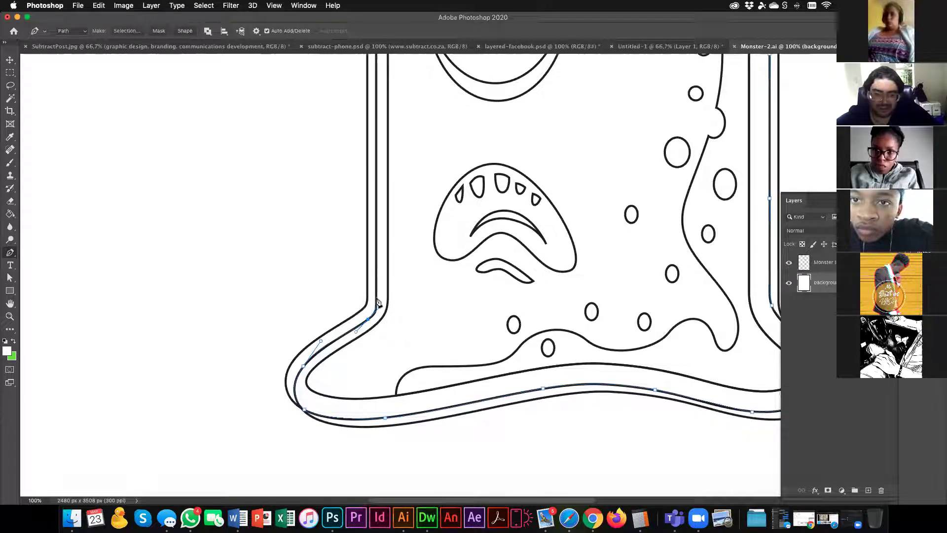
Extend the pen path up the straight left side of the monster's middle outline to the start of the head curve.
scroll(394, 130, "up", 3)
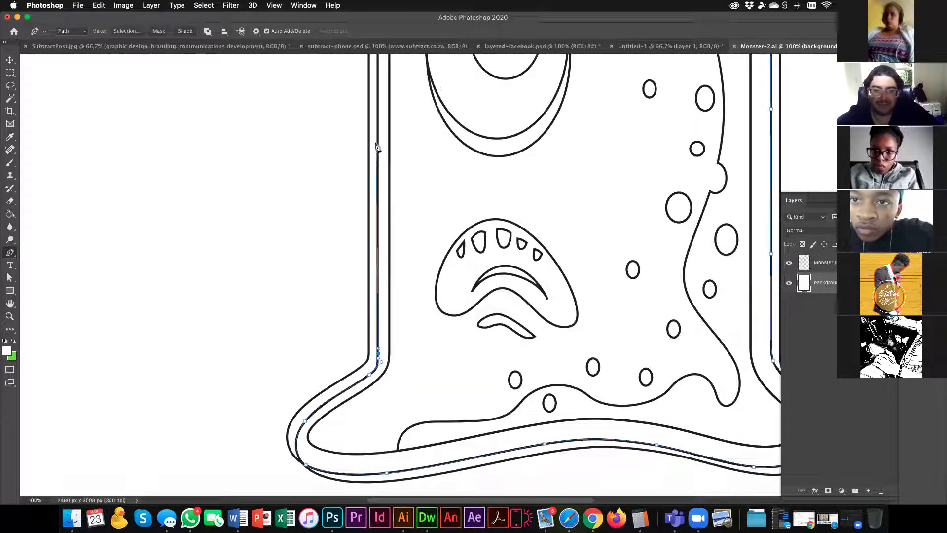
left_click_drag(378, 150, 379, 129)
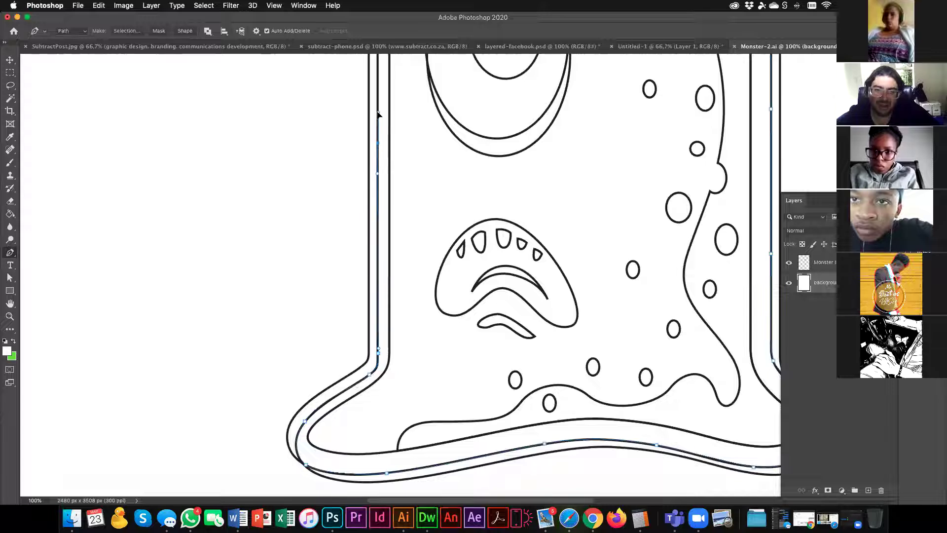
scroll(420, 194, "up", 8)
left_click_drag(410, 185, 411, 148)
left_click_drag(448, 210, 429, 296)
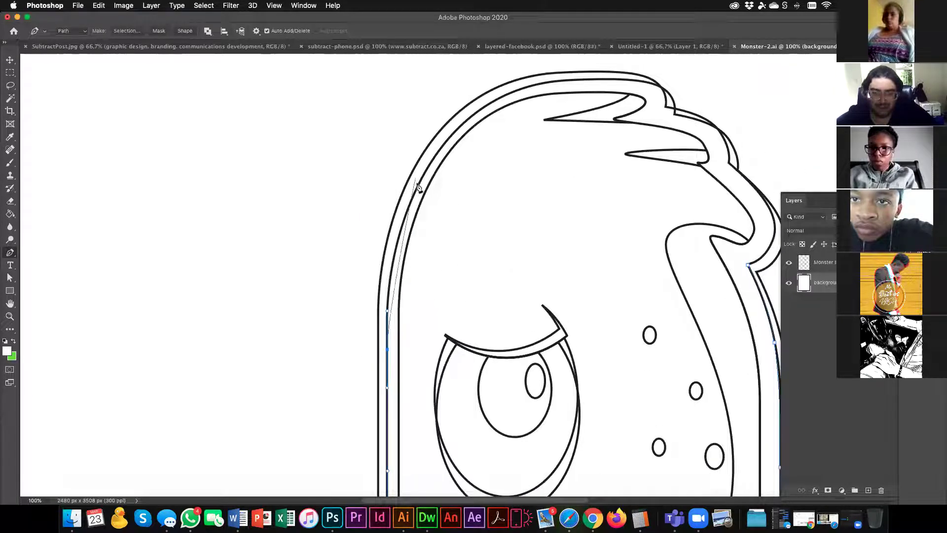
left_click_drag(419, 183, 438, 223)
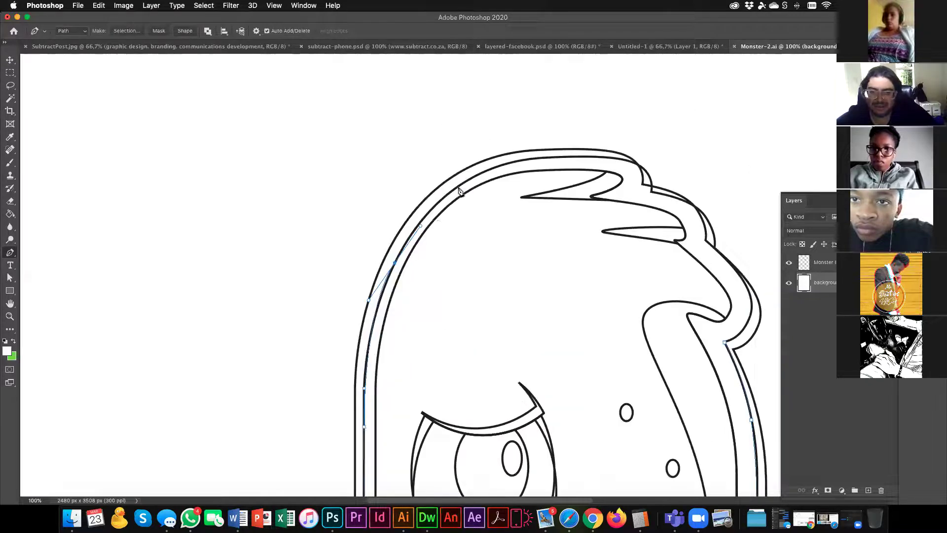
left_click_drag(459, 190, 485, 171)
key("super+z")
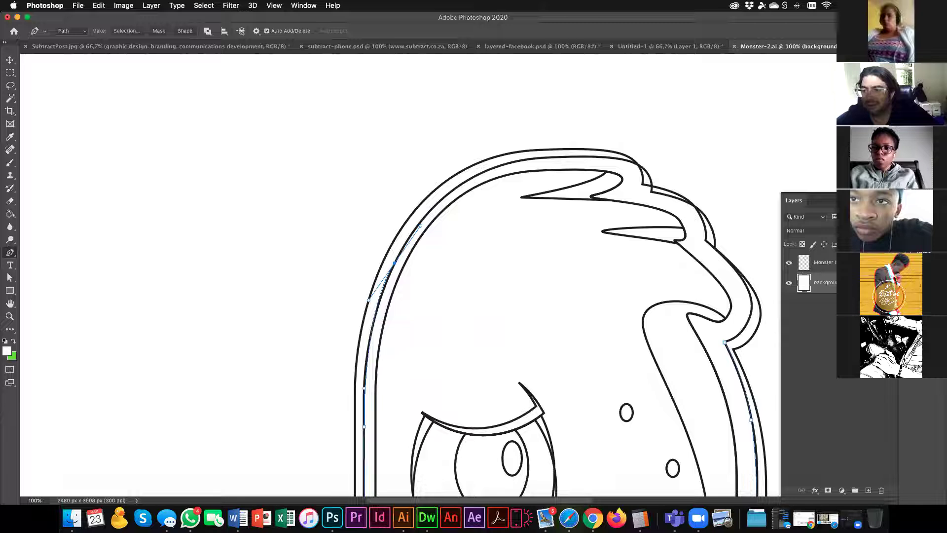
left_click(917, 54)
left_click(829, 74)
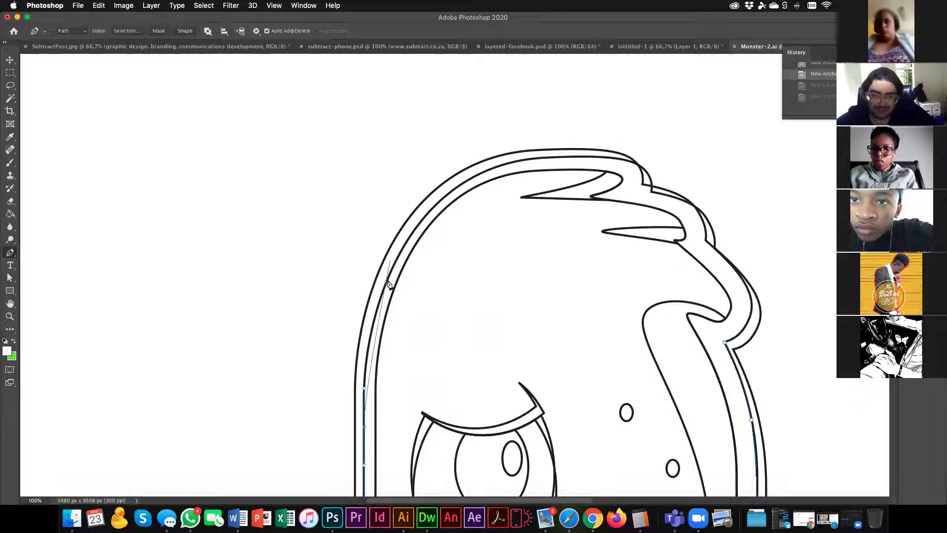
Extend the pen path over the top of the monster's head along the middle outline to the first hair notch.
mouse_move(390, 276)
left_mouse_down()
mouse_move(413, 231)
mouse_move(485, 196)
left_mouse_up()
scroll(434, 225, "up", 2)
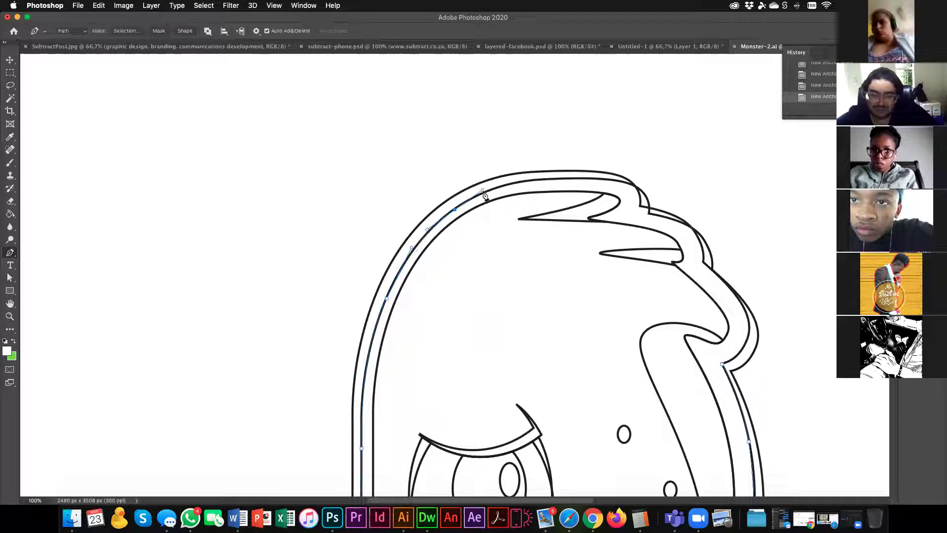
left_click_drag(551, 179, 643, 190)
left_click(636, 186)
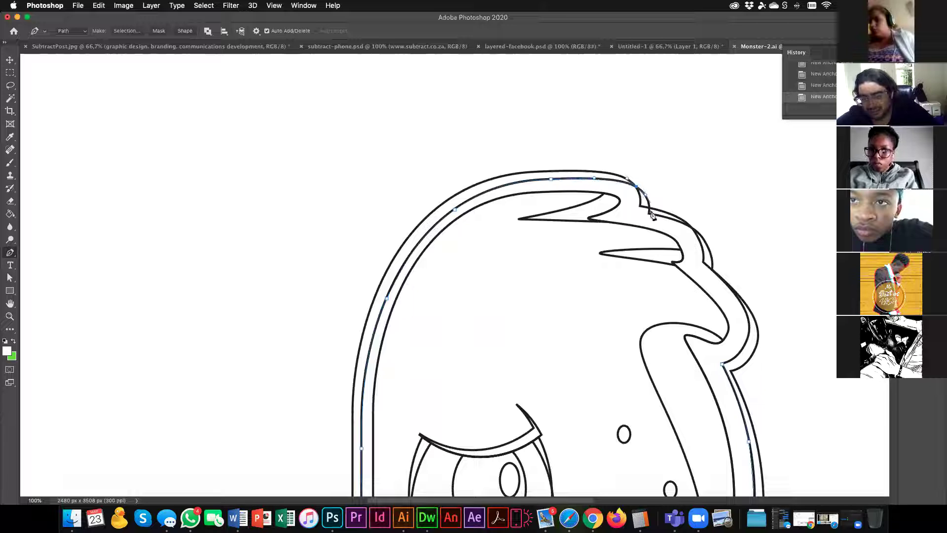
left_click(649, 212)
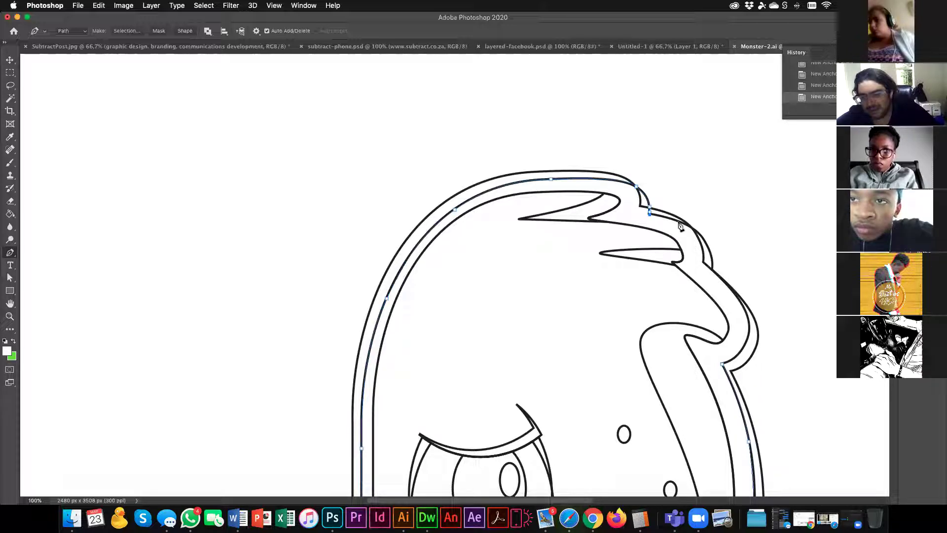
Trace the remaining hair tufts down the middle outline and close the path at its starting anchor point.
left_click_drag(689, 226, 693, 230)
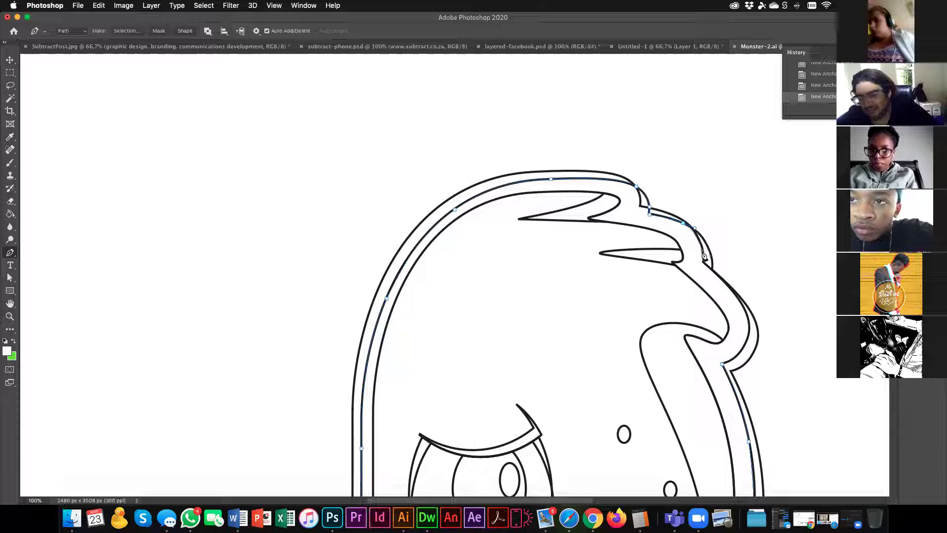
left_click_drag(702, 254, 703, 257)
left_click_drag(719, 310, 666, 240)
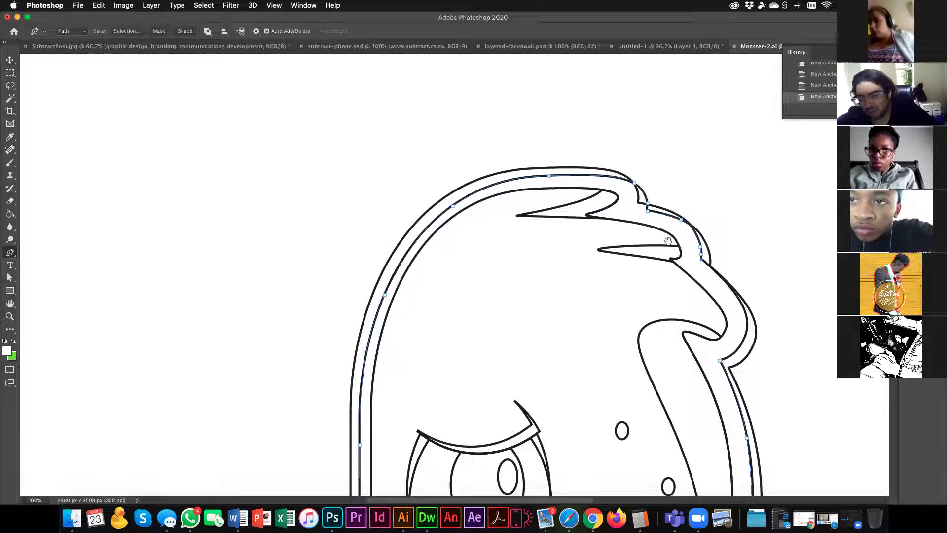
left_click_drag(695, 282, 696, 290)
left_click(670, 293)
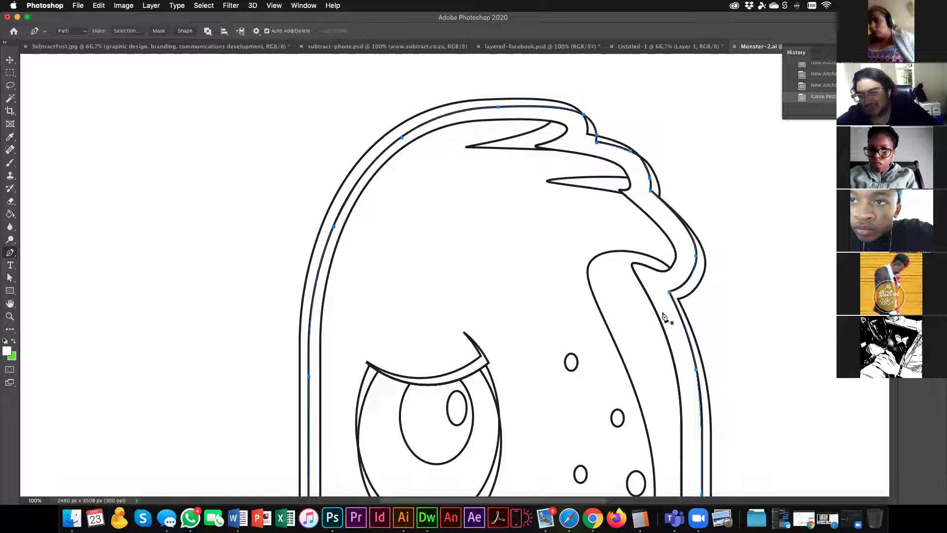
left_click(670, 293)
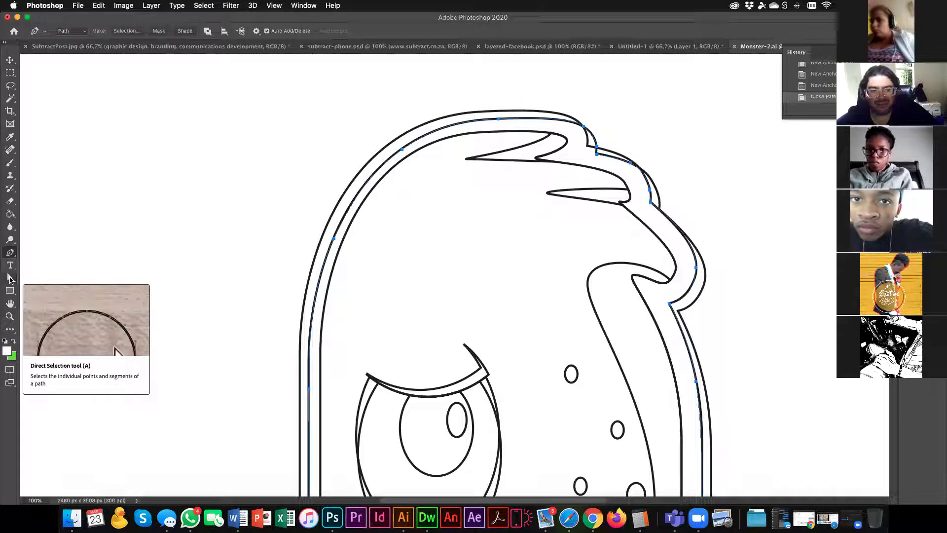
Use the Direct Selection tool to adjust the anchor point at the lower hair notch.
left_click(9, 279)
left_click(10, 280)
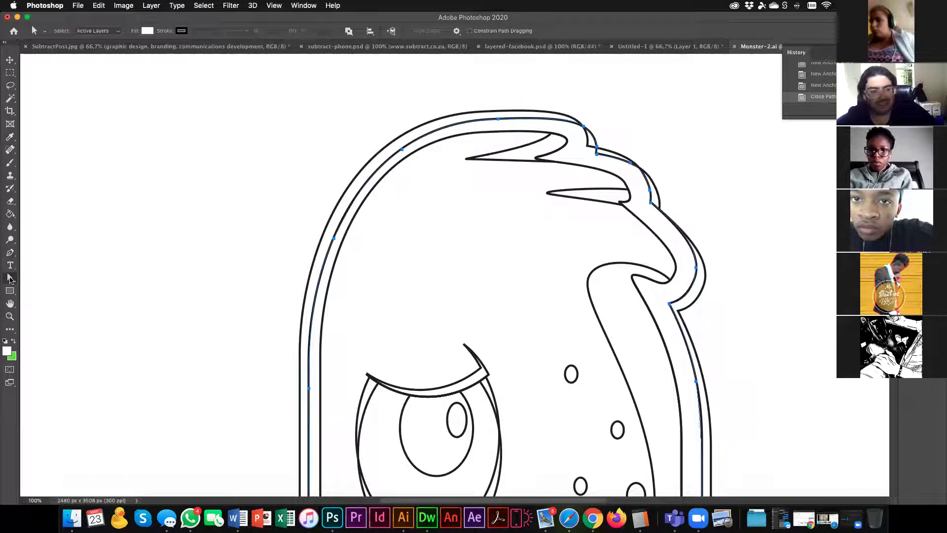
left_click(58, 287)
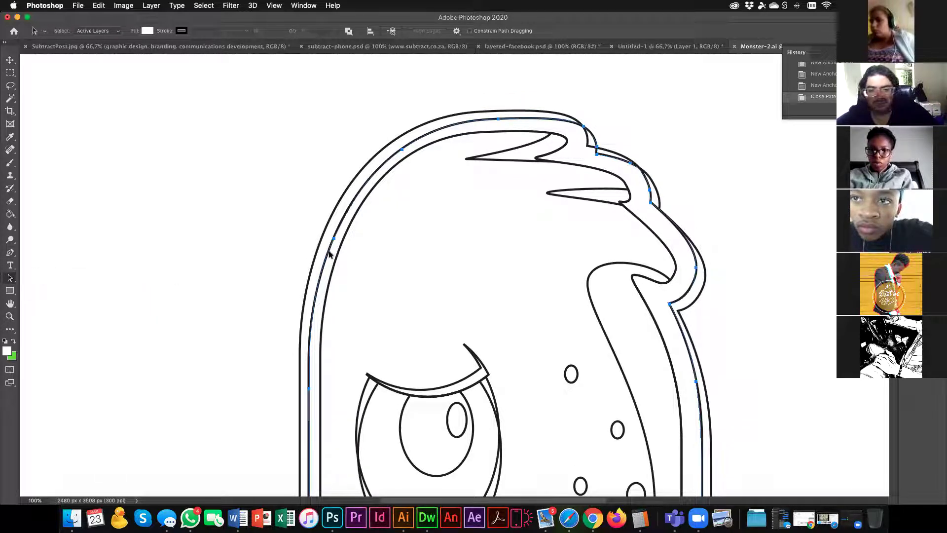
left_click(10, 279)
left_click(45, 277)
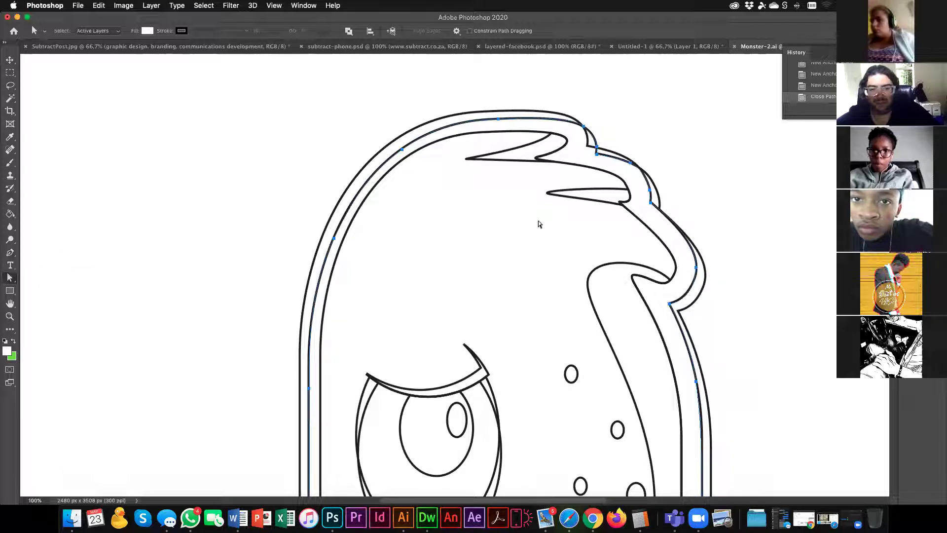
left_click(650, 203)
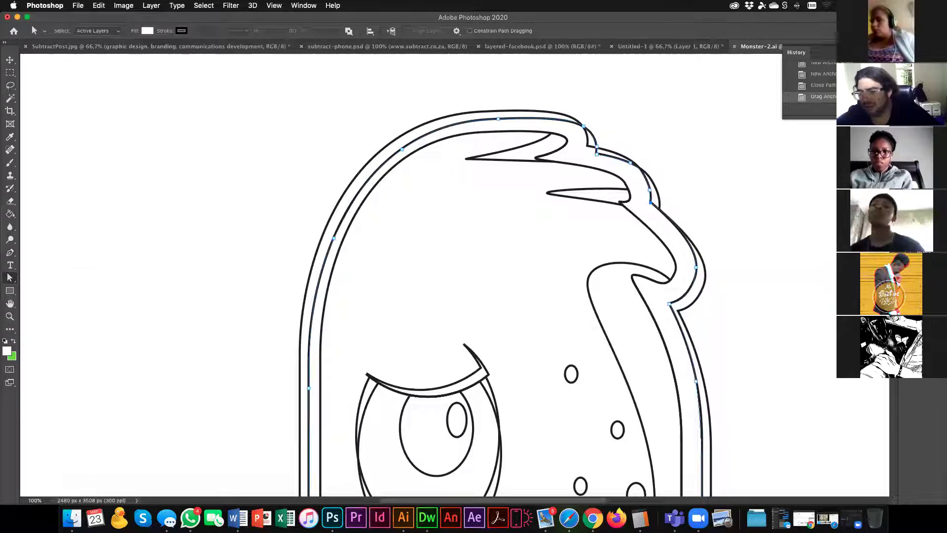
Hide the monster line art layer and examine the traced path on its own.
left_click(913, 200)
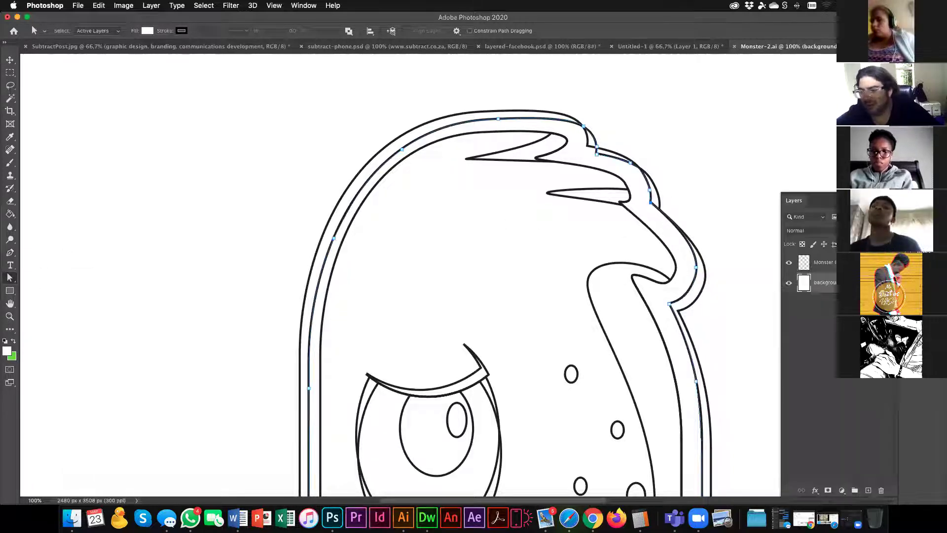
left_click(789, 264)
left_click(516, 302, "alt")
left_click_drag(506, 291, 513, 191)
left_click(609, 246, "alt")
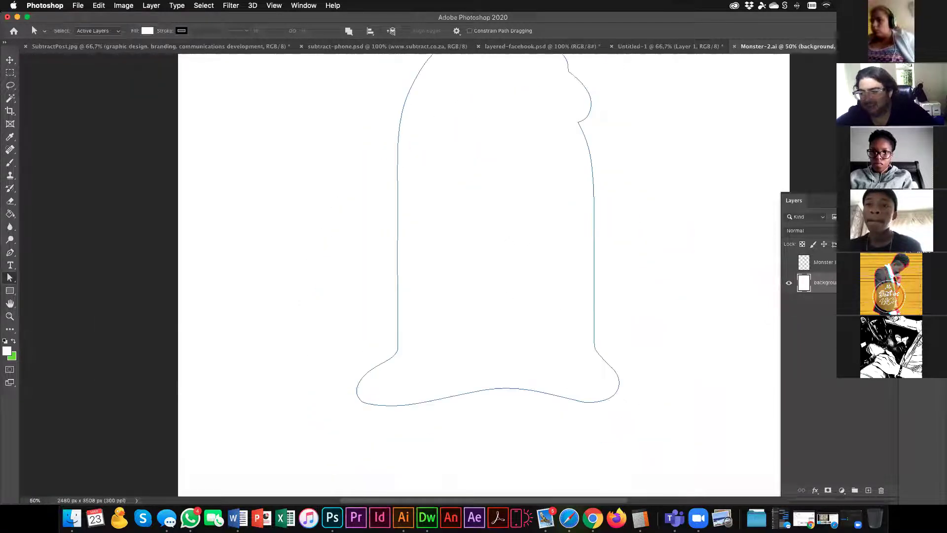
Save the work path under the name "Monster outline".
left_click(910, 248)
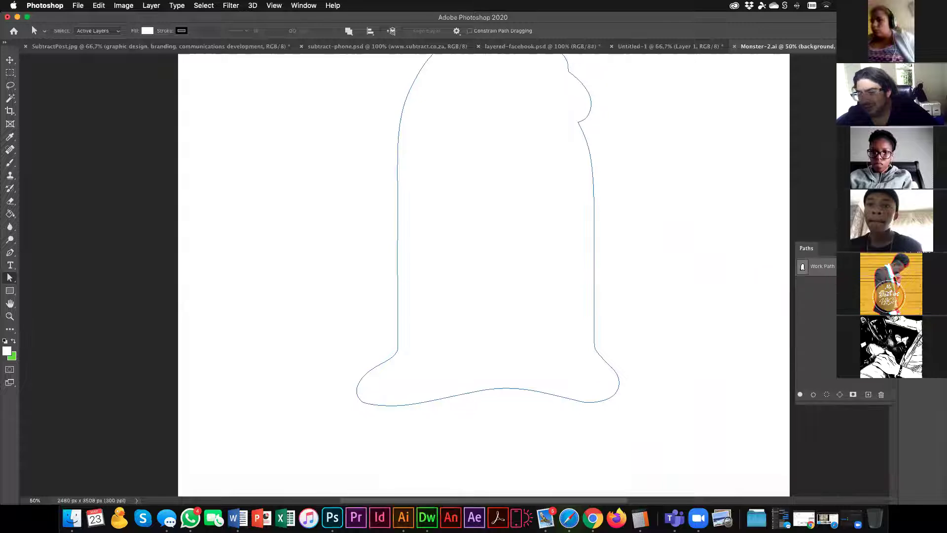
left_click(833, 269)
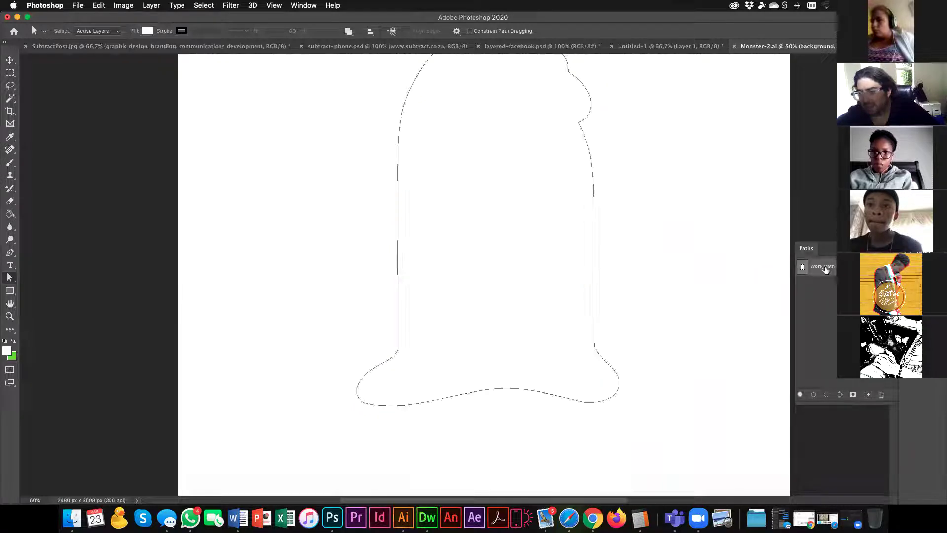
left_click(834, 310)
left_click(832, 269)
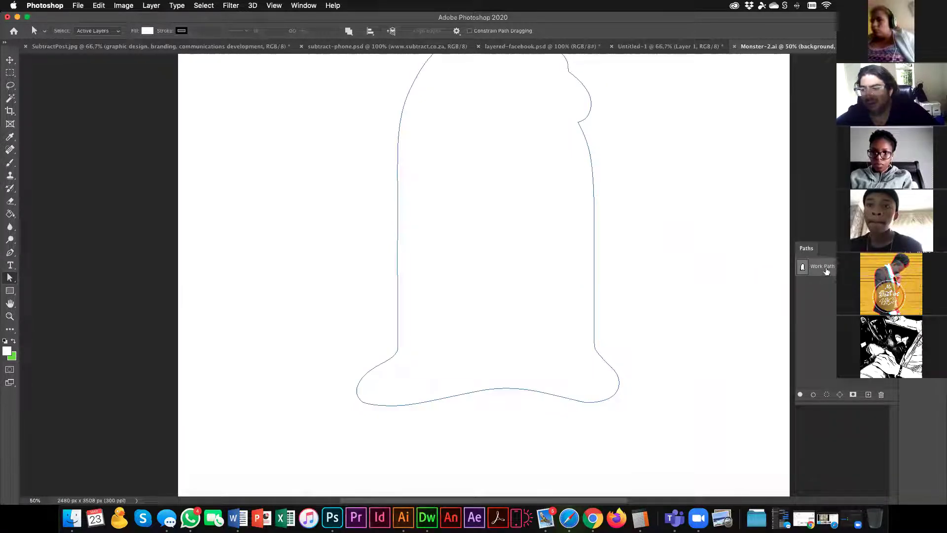
double_click(823, 267)
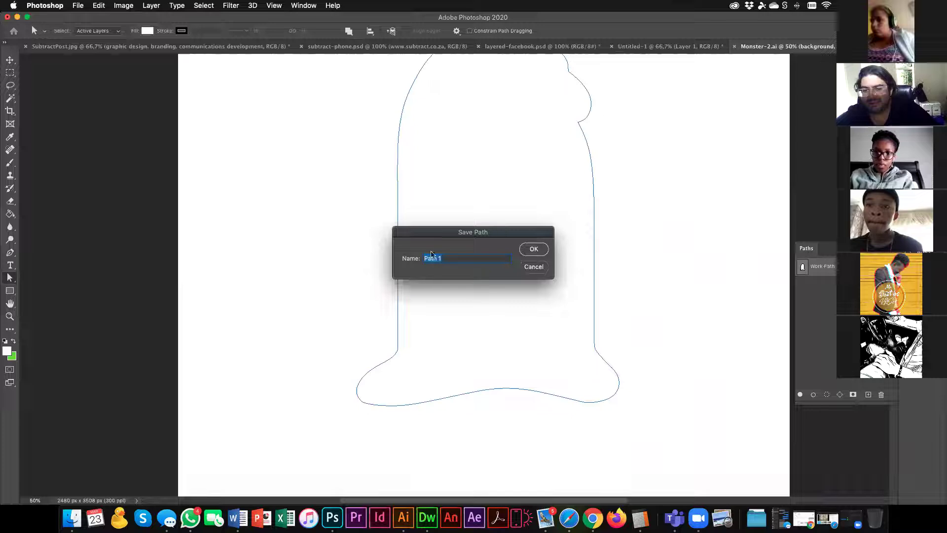
type("Monster outline")
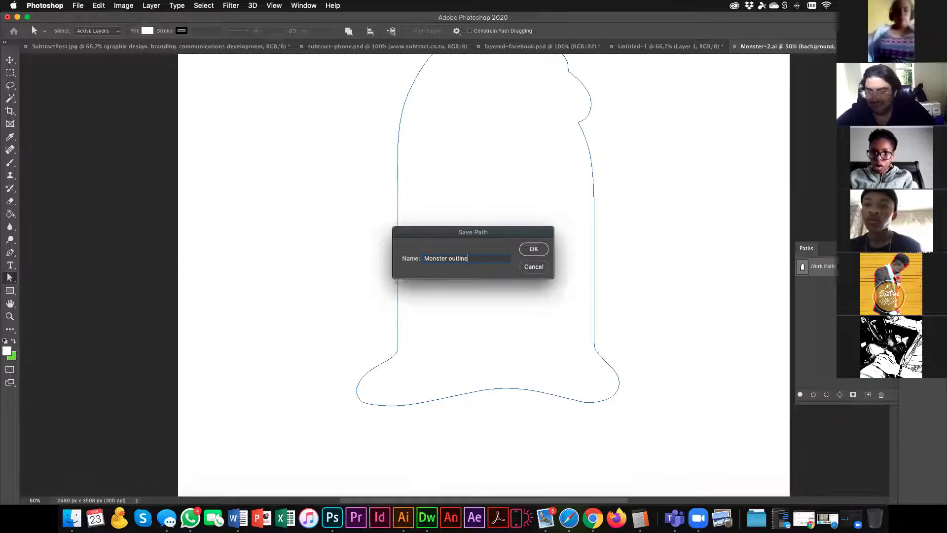
key("Return")
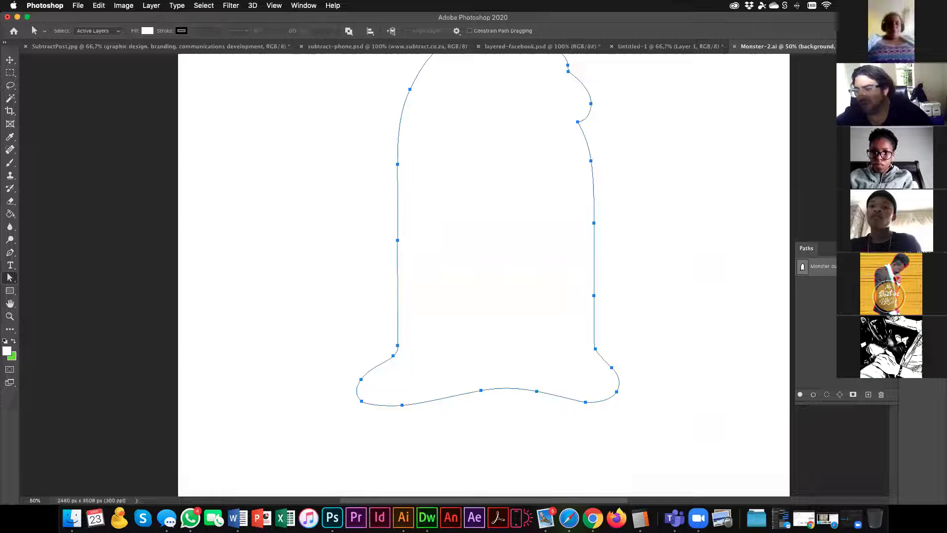
Select the path segment on the monster's straight right side and show the monster line art layer again.
left_click(752, 259)
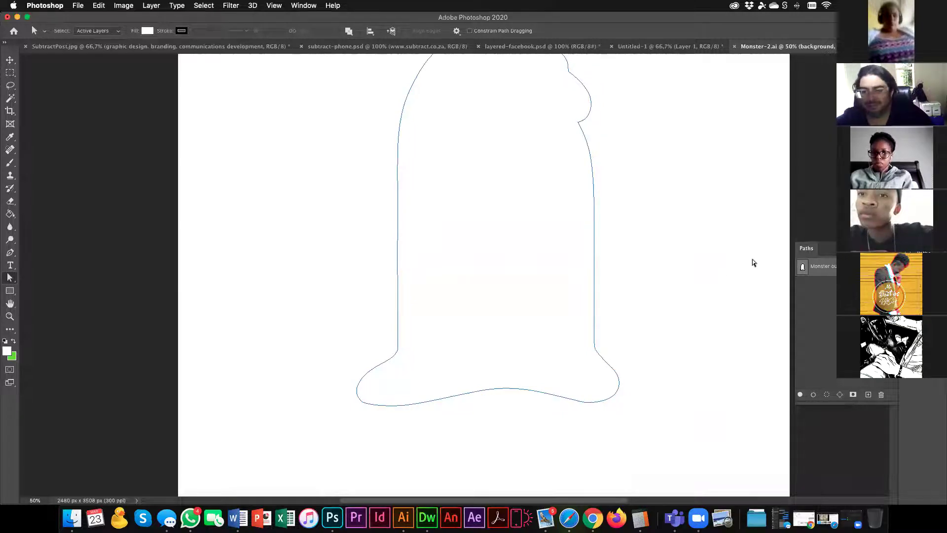
left_click(594, 256)
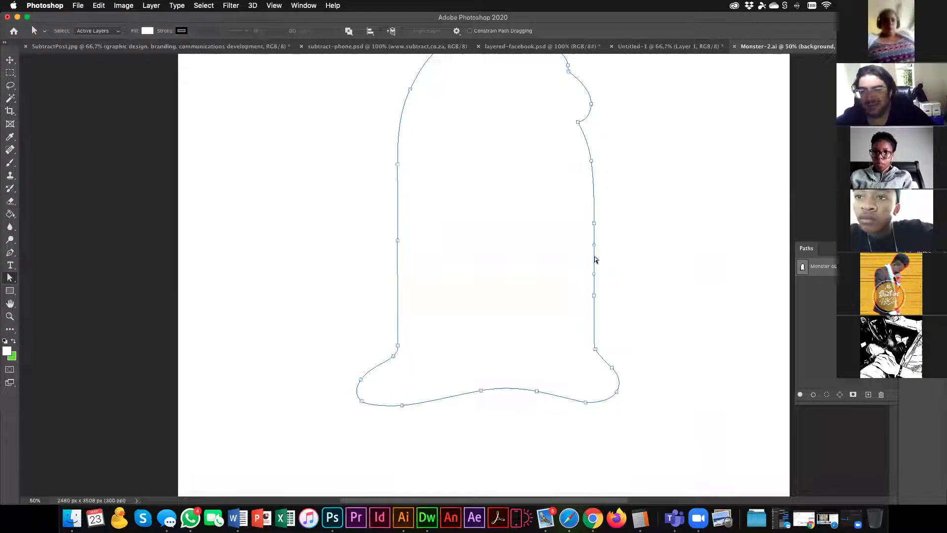
left_click(921, 228)
left_click(789, 262)
Adjust the anchor point and curve handle on the body's upper right side to follow the middle outline.
left_click(551, 266, "super")
left_click(552, 267, "super")
left_click(553, 267, "super")
left_click(613, 220, "super")
left_click_drag(613, 220, 435, 256)
left_click_drag(547, 167, 564, 262)
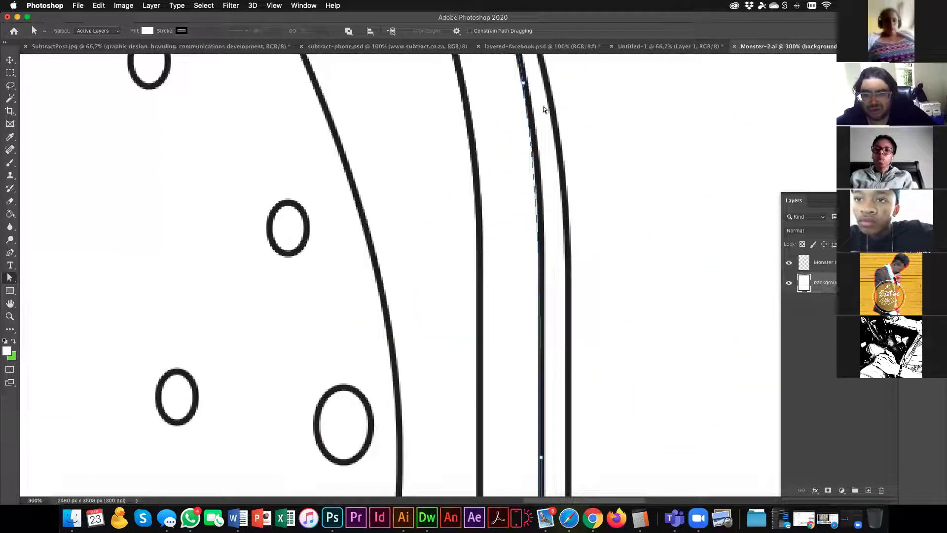
left_click(524, 83)
left_click_drag(542, 217, 550, 212)
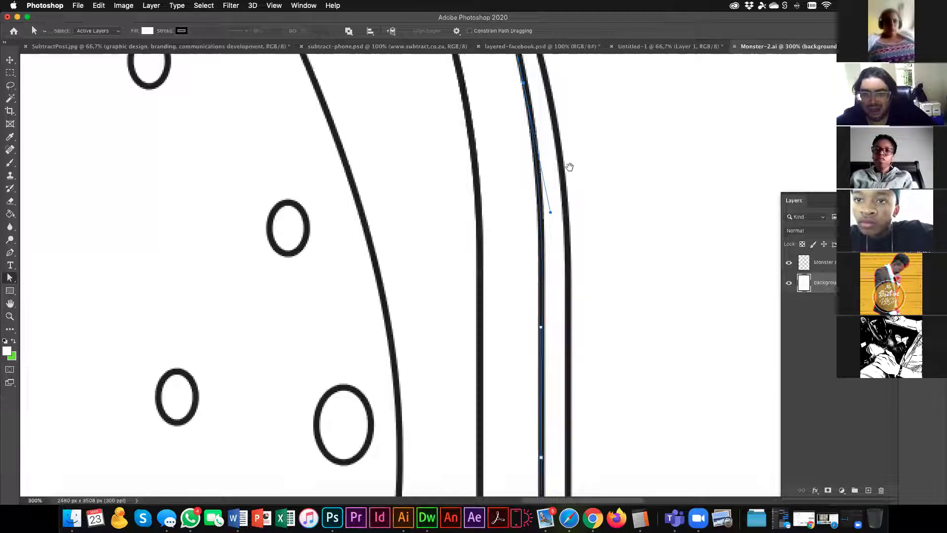
left_click_drag(569, 167, 586, 281)
left_click_drag(541, 200, 543, 198)
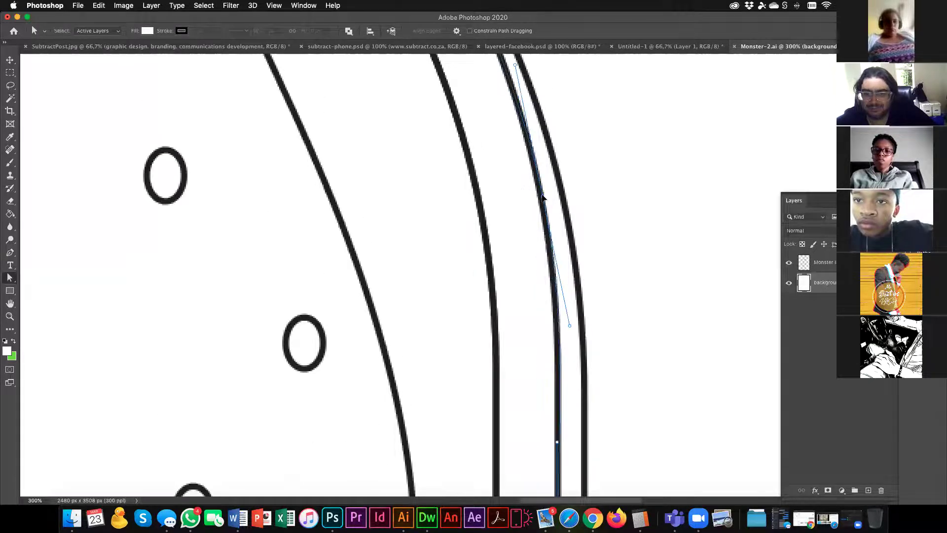
Refine the anchor point and handle on the lowest hair bulge, and reposition the notch point above it.
left_click_drag(567, 273, 584, 390)
left_click_drag(565, 161, 585, 315)
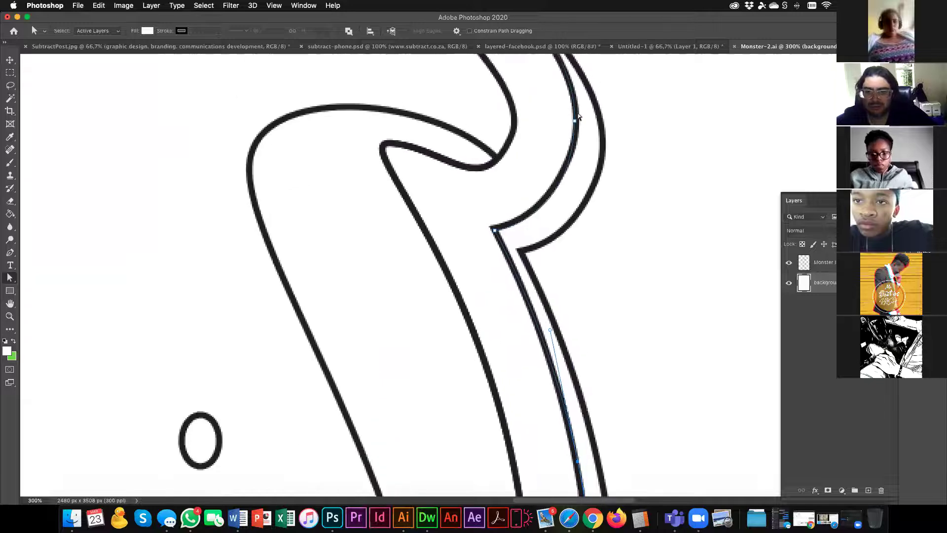
left_click_drag(579, 119, 587, 185)
left_click(587, 182)
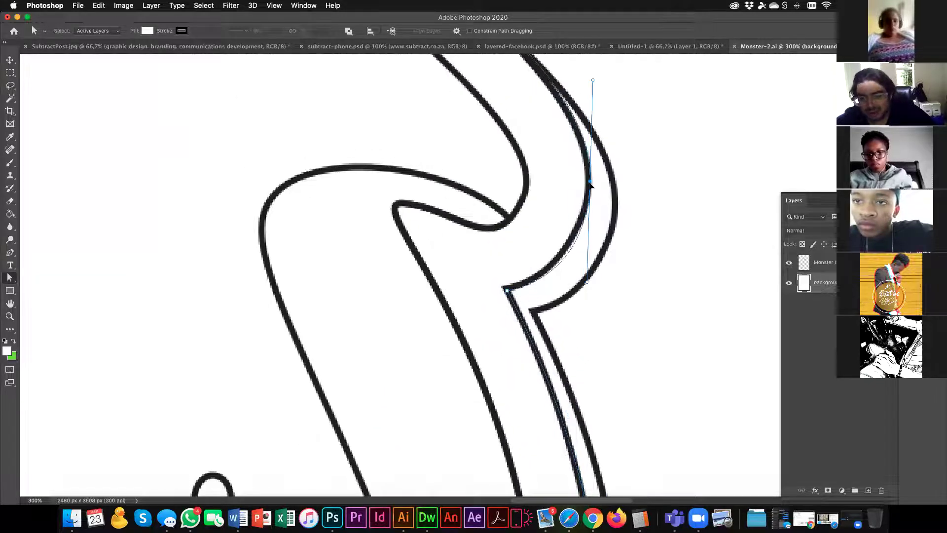
left_click_drag(591, 232, 652, 341)
left_click(511, 95)
left_click_drag(653, 190, 651, 202)
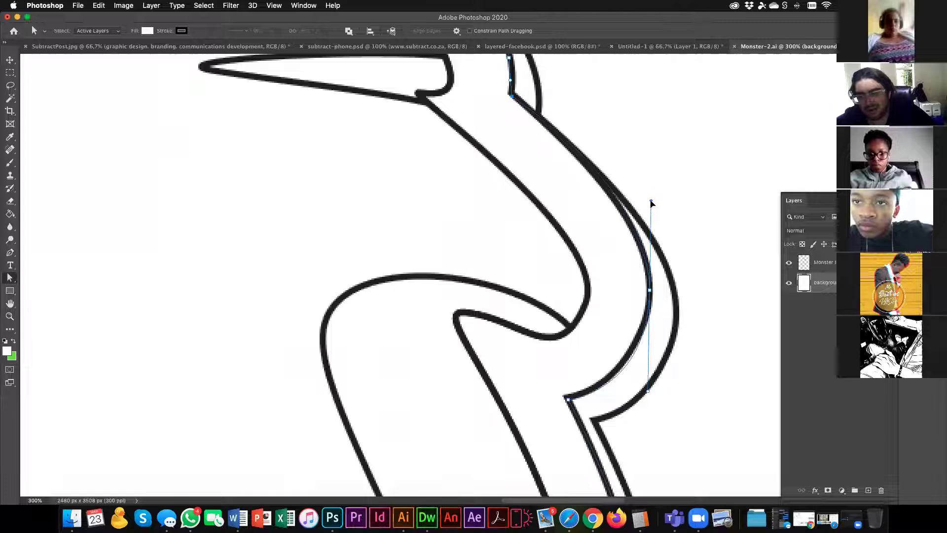
Fine-tune the anchor points on the middle hair tuft and at the upper notch to sit on the middle outline.
left_click_drag(531, 146, 575, 277)
left_click_drag(566, 208, 569, 244)
left_click(567, 243)
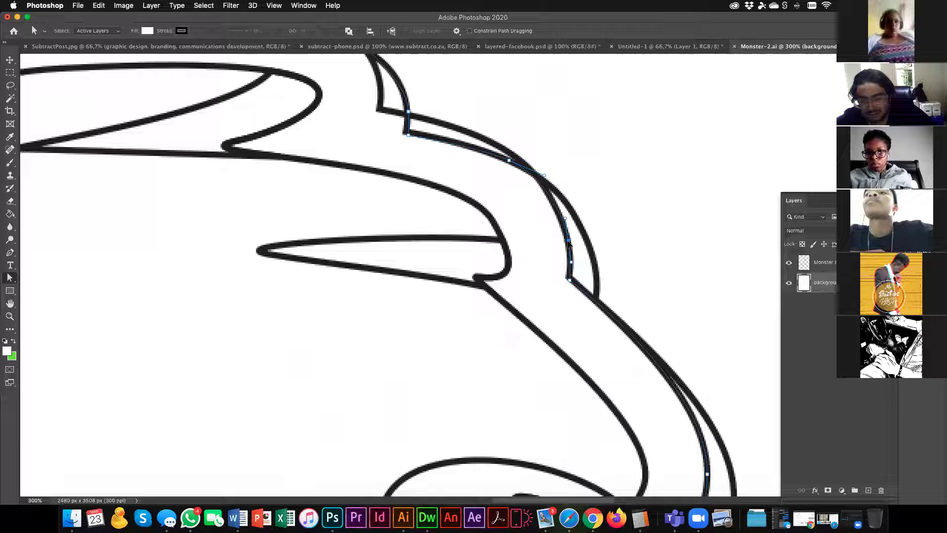
left_click(508, 161)
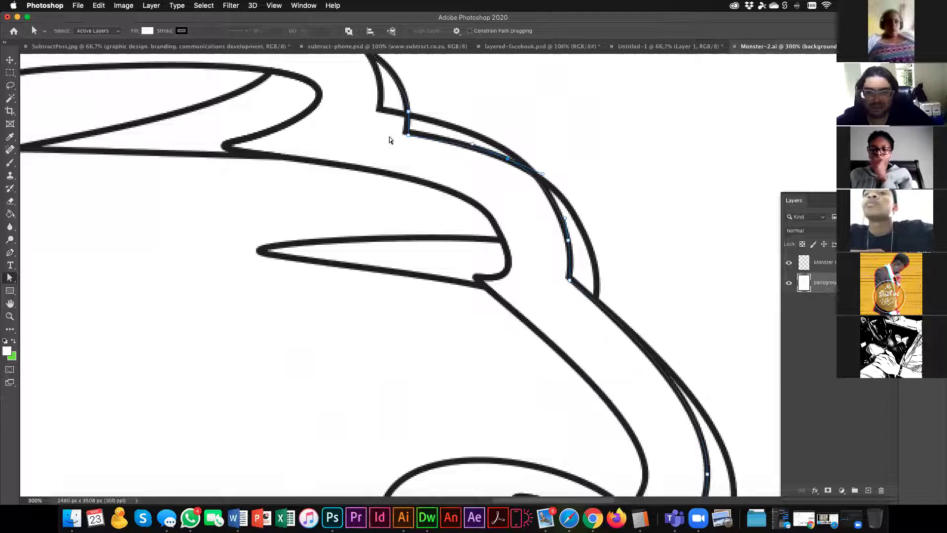
left_click(406, 133)
left_click(407, 111)
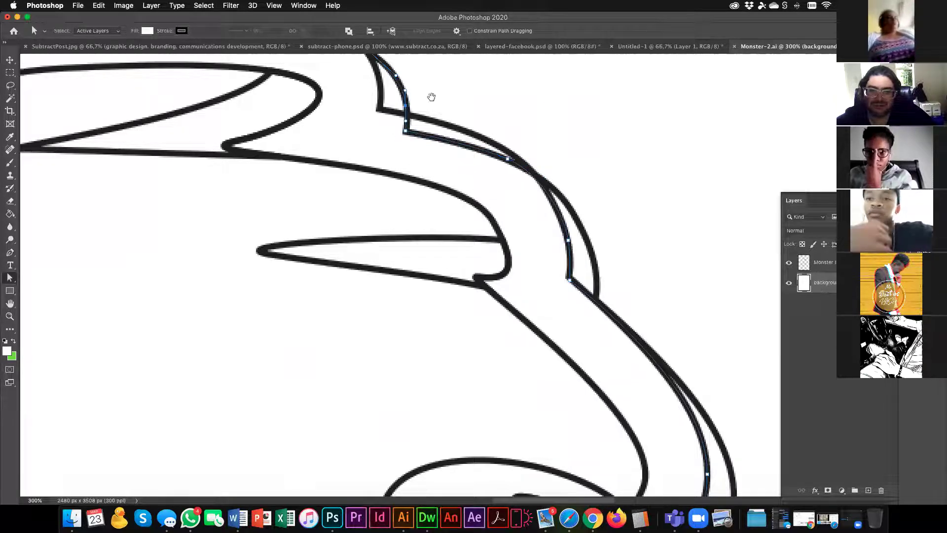
Delete the surplus anchor point just above the upper hair notch.
left_click_drag(432, 98, 501, 139)
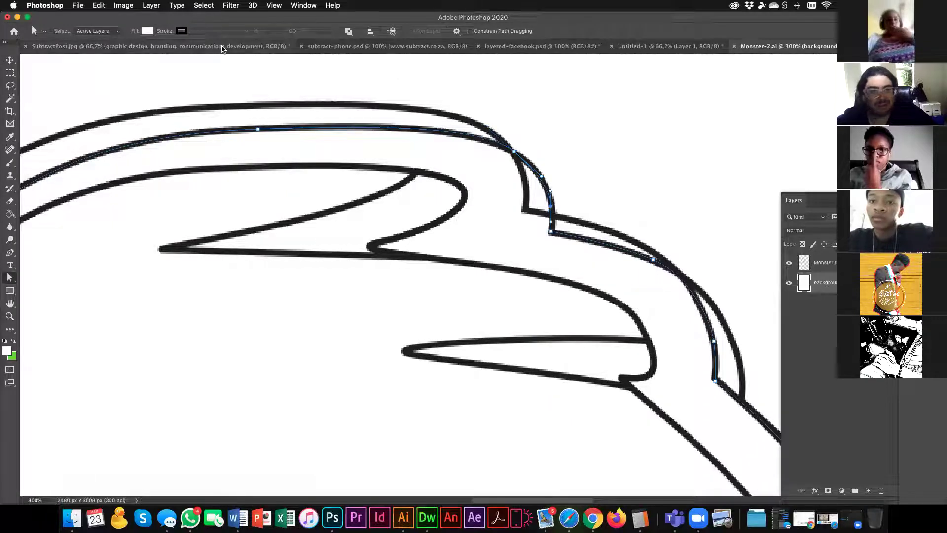
left_click(10, 252)
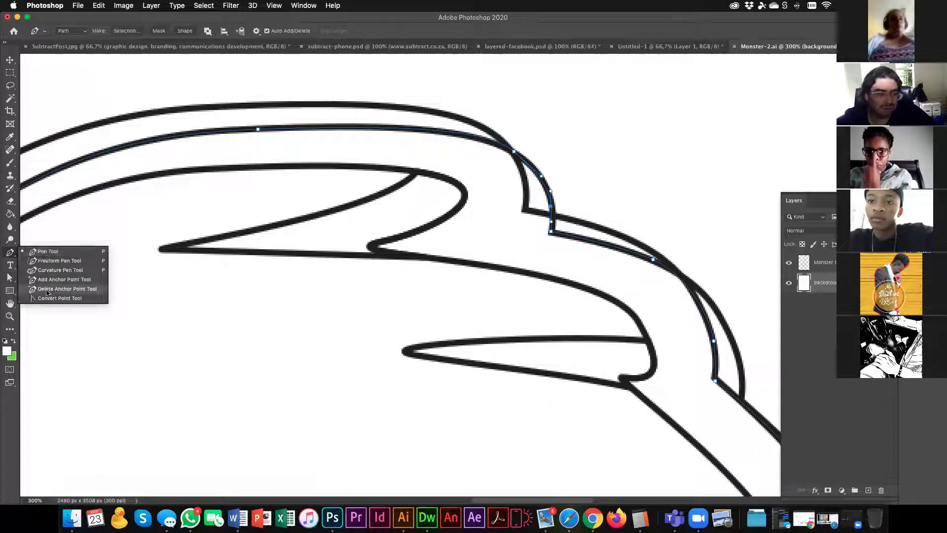
left_click(64, 288)
left_click(553, 211)
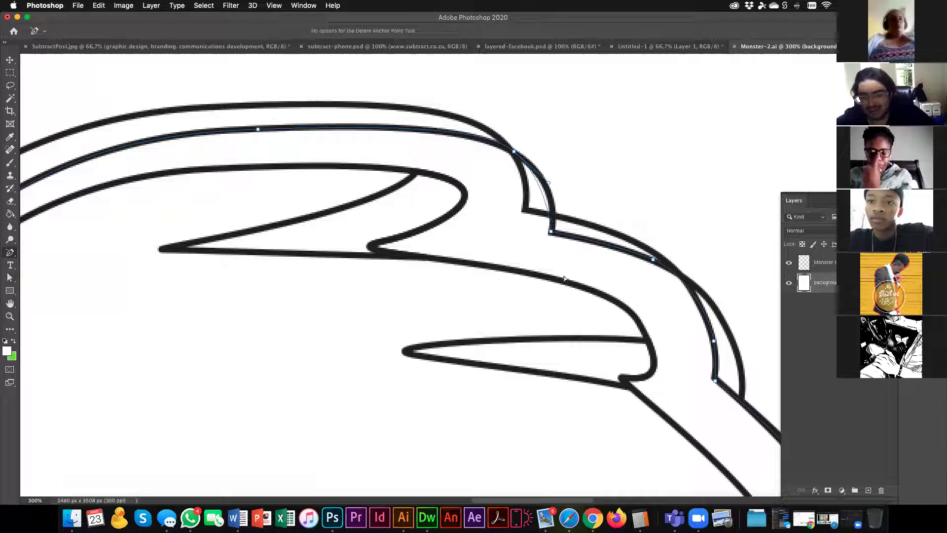
Lengthen the curve handle of the top hair tuft's anchor point to fit the segment to the middle outline.
left_click(10, 276)
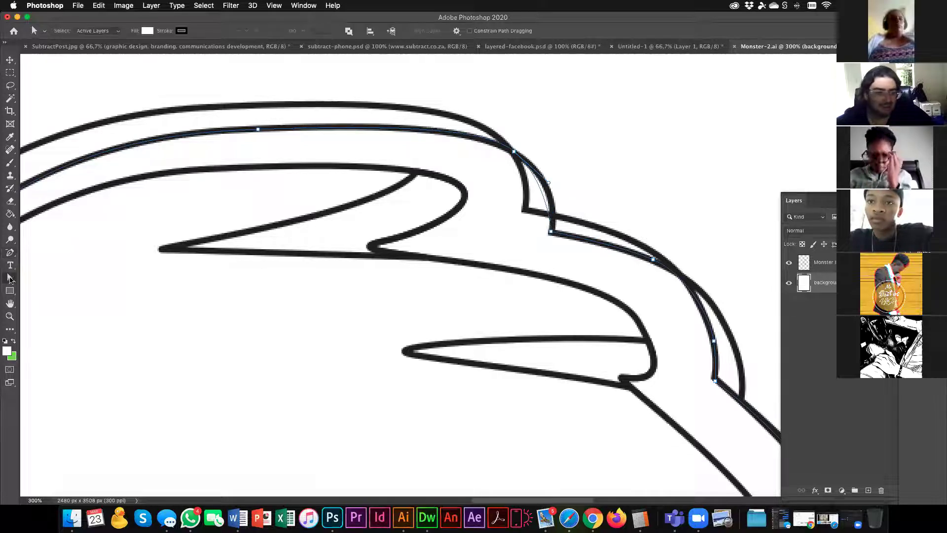
left_click(513, 154)
left_click_drag(549, 182, 566, 188)
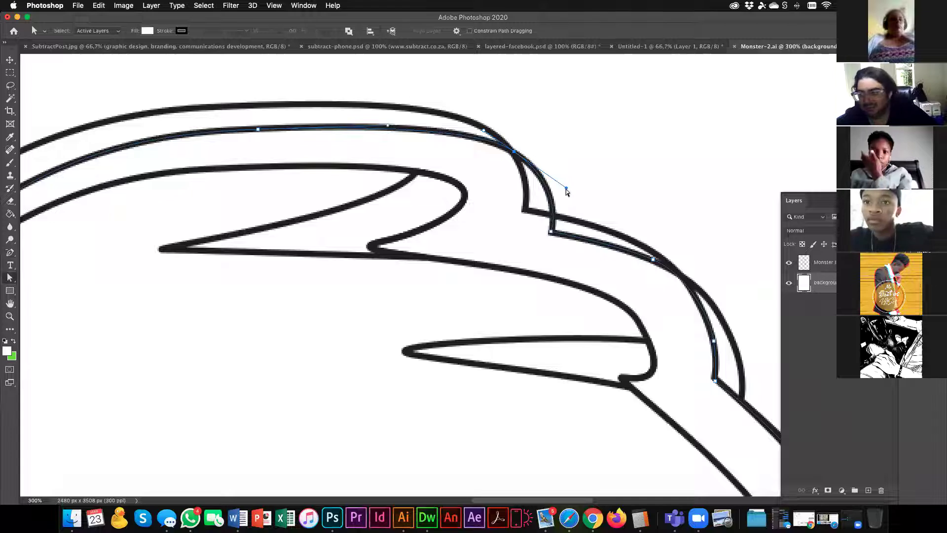
Fine-tune the anchor points and curve handles along the top and upper-left curve of the head to fit the middle outline.
left_click(259, 129)
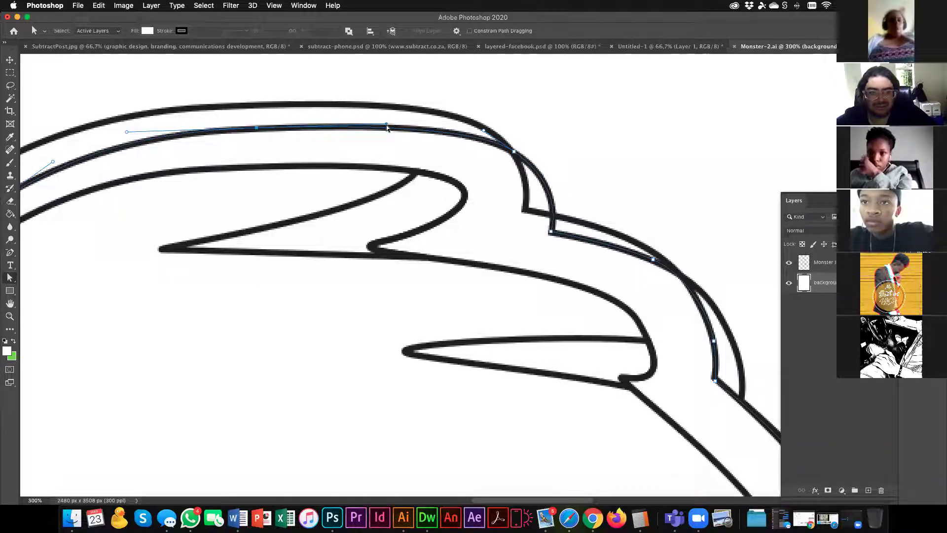
left_click_drag(386, 124, 410, 124)
scroll(539, 156, "left", 5)
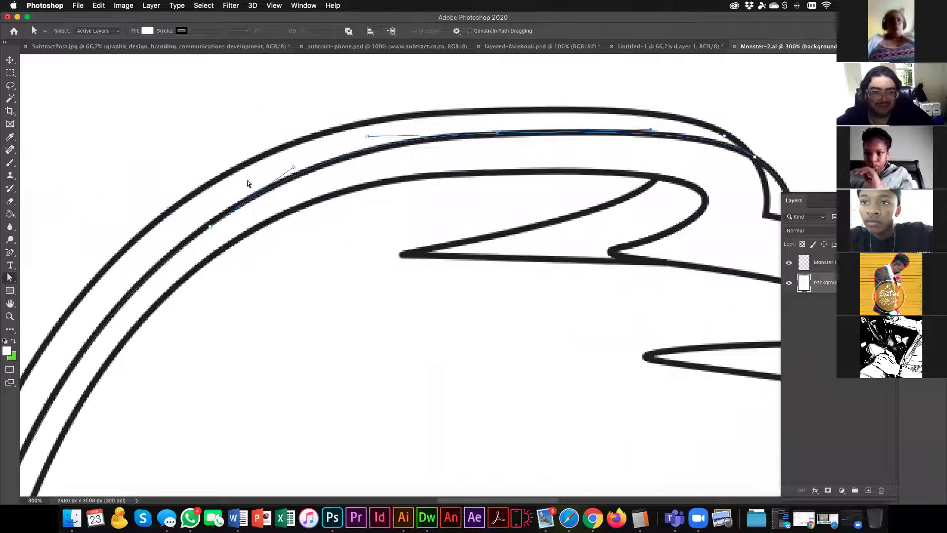
left_click(205, 227)
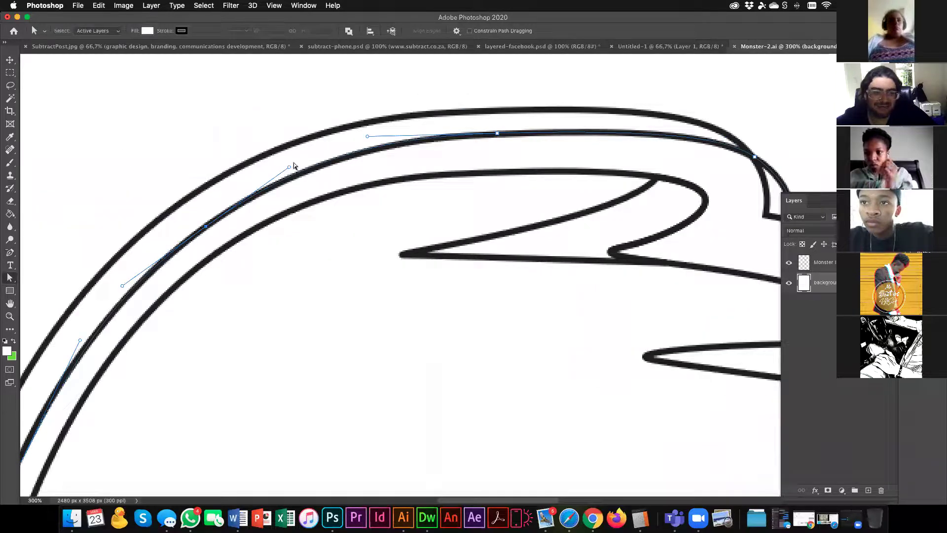
left_click_drag(368, 137, 375, 137)
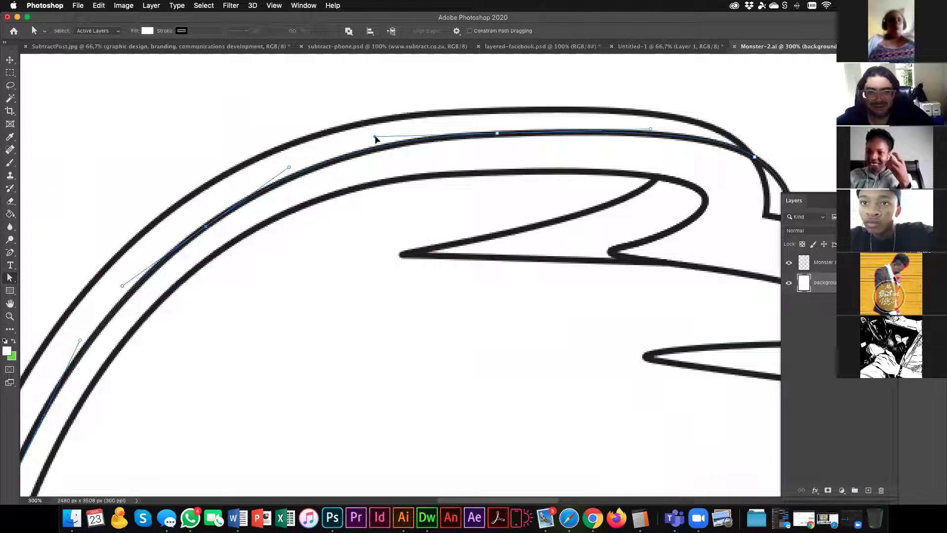
Adjust the anchor point and lower curve handle on the left side of the head, and check the path down to the base.
left_click_drag(304, 204, 505, 146)
left_click_drag(275, 310, 334, 120)
left_click(265, 240)
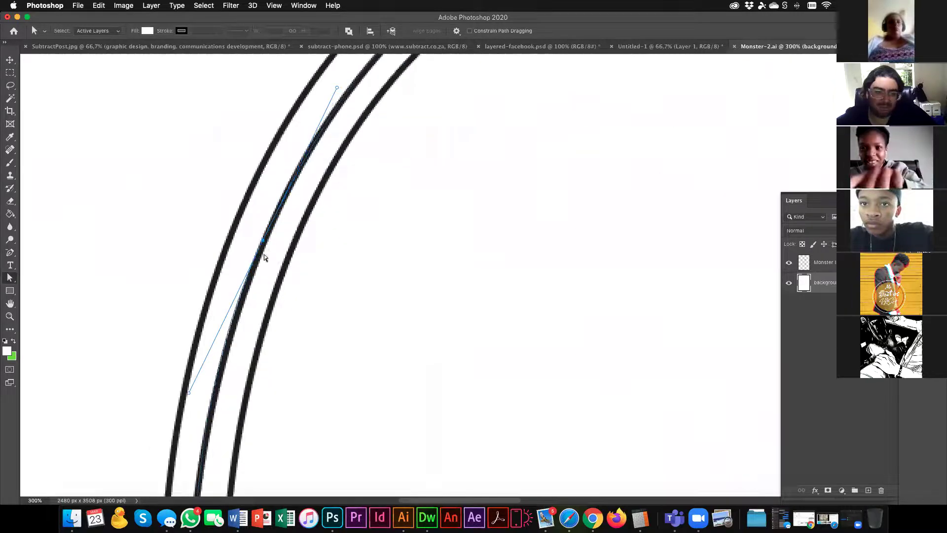
left_click_drag(190, 388, 197, 383)
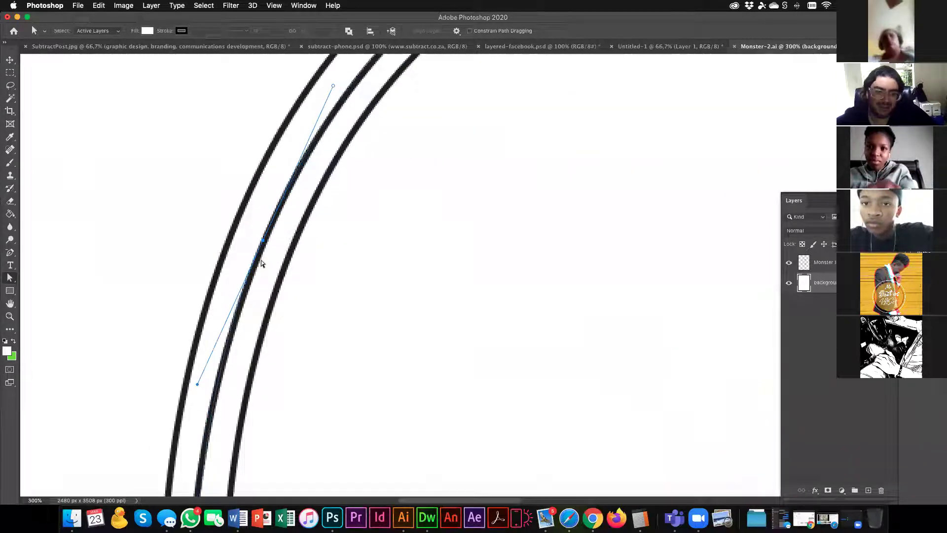
left_click_drag(264, 241, 264, 241)
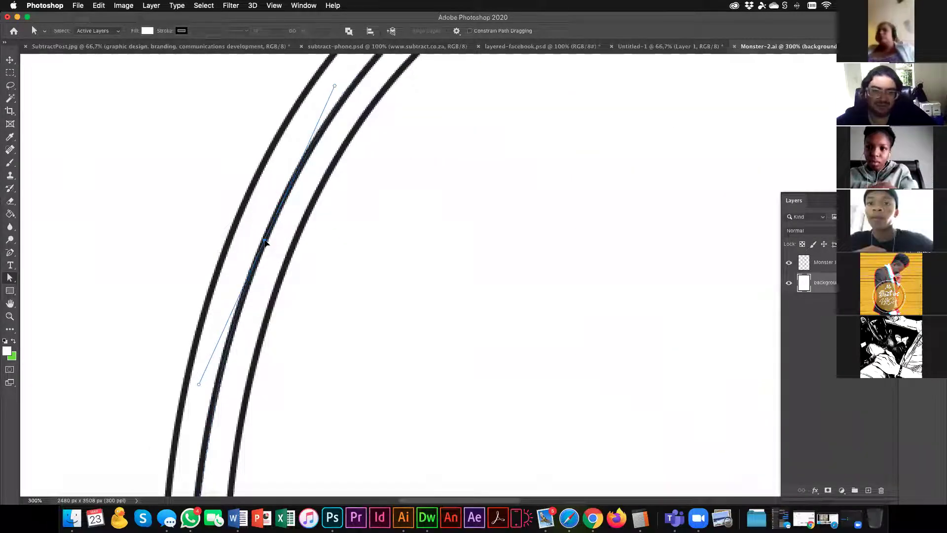
left_click(407, 342, "alt")
left_click_drag(395, 320, 428, 81)
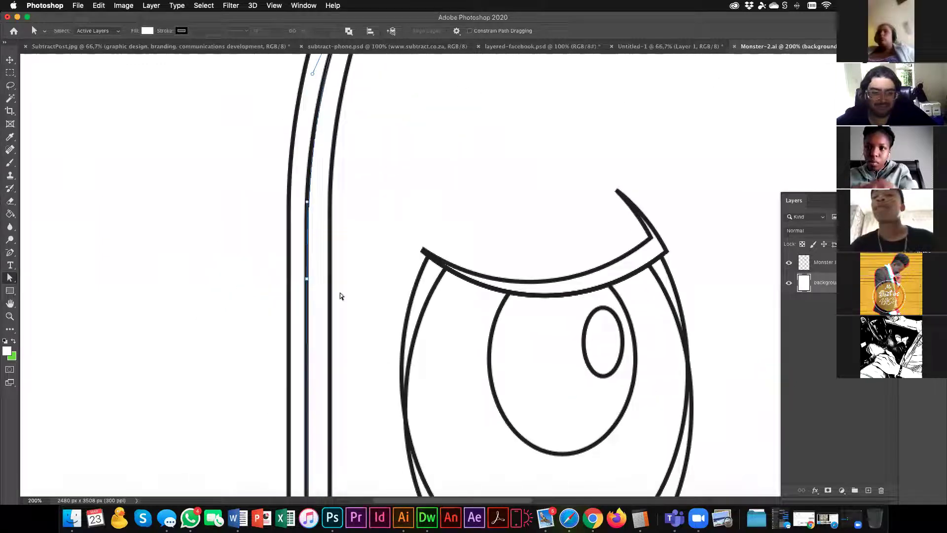
left_click(394, 354, "alt")
scroll(408, 365, "down", 10)
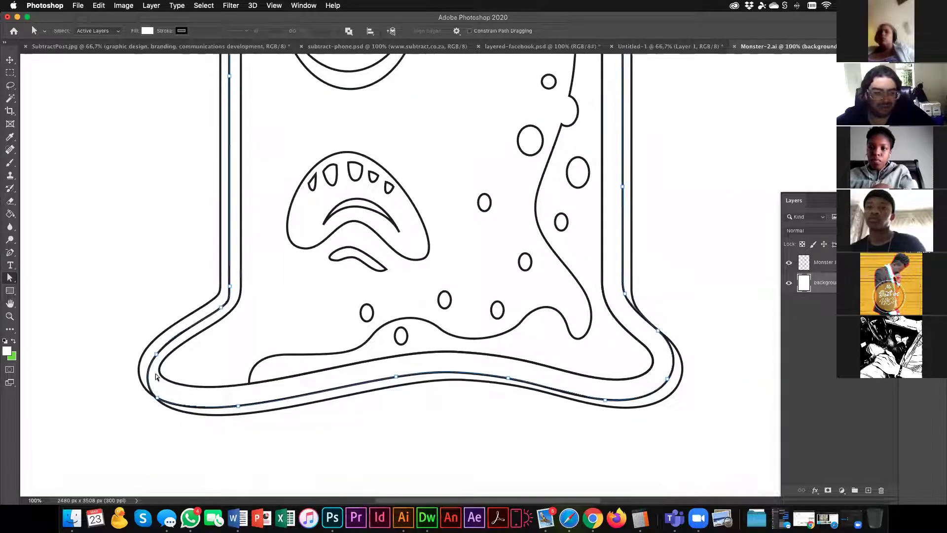
Dock the Paths panel with the Layers panel as one group and display the Monster outline path.
left_click(828, 327)
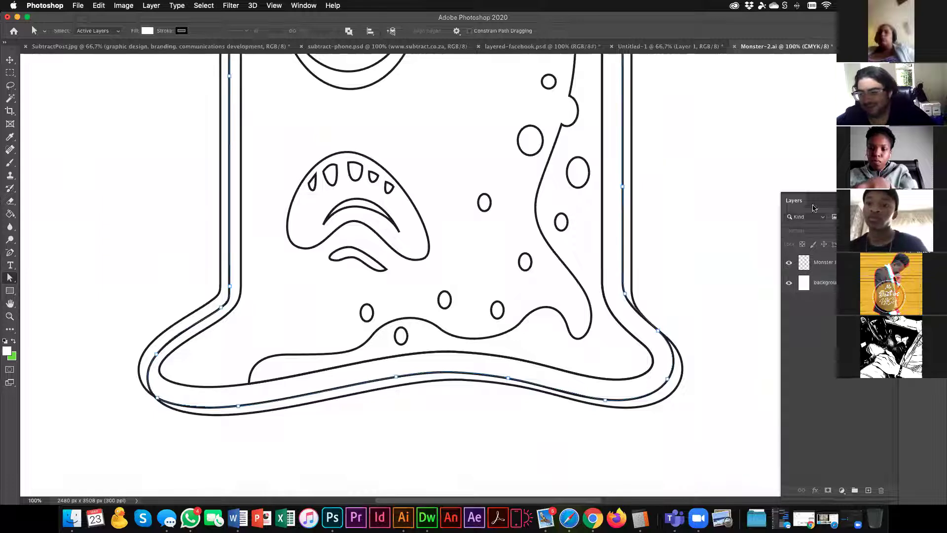
left_click(907, 247)
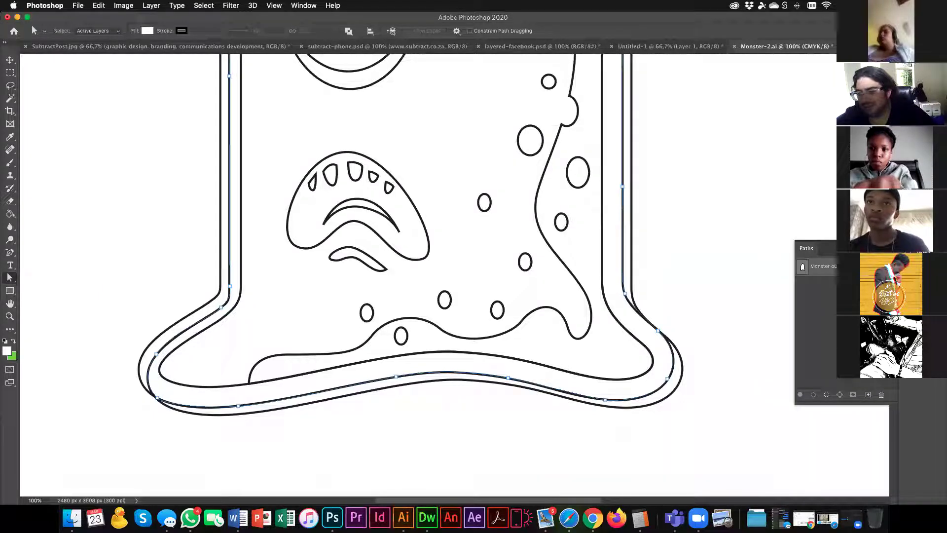
left_click(906, 249)
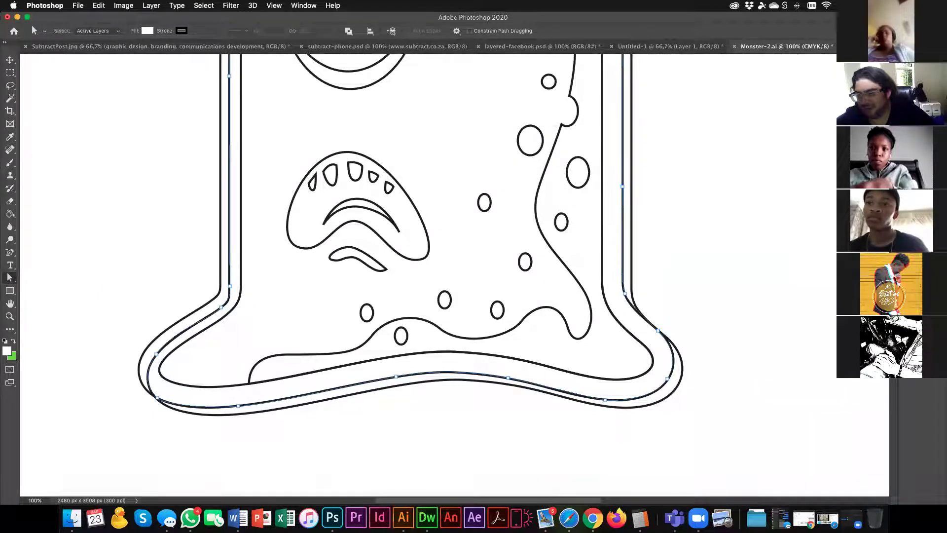
left_click(907, 261)
left_click_drag(813, 202, 801, 210)
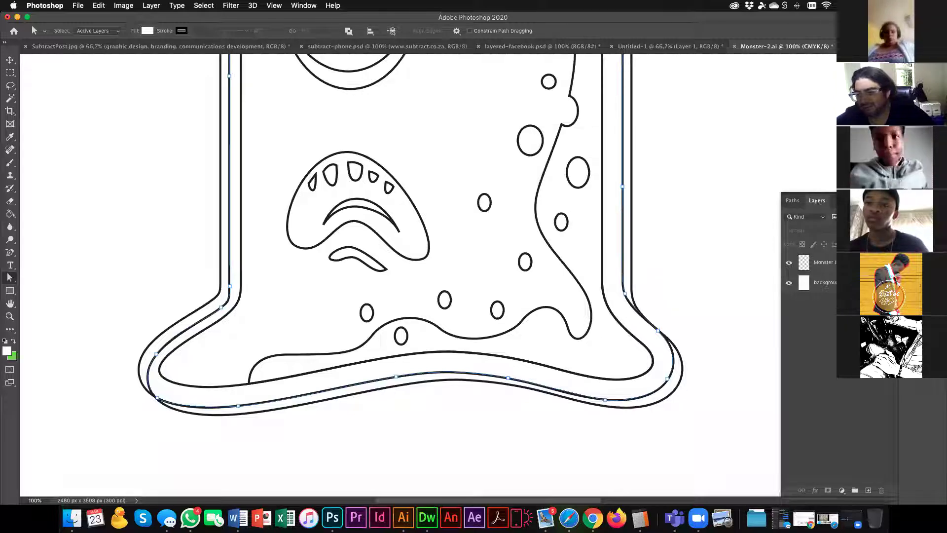
left_click(906, 260)
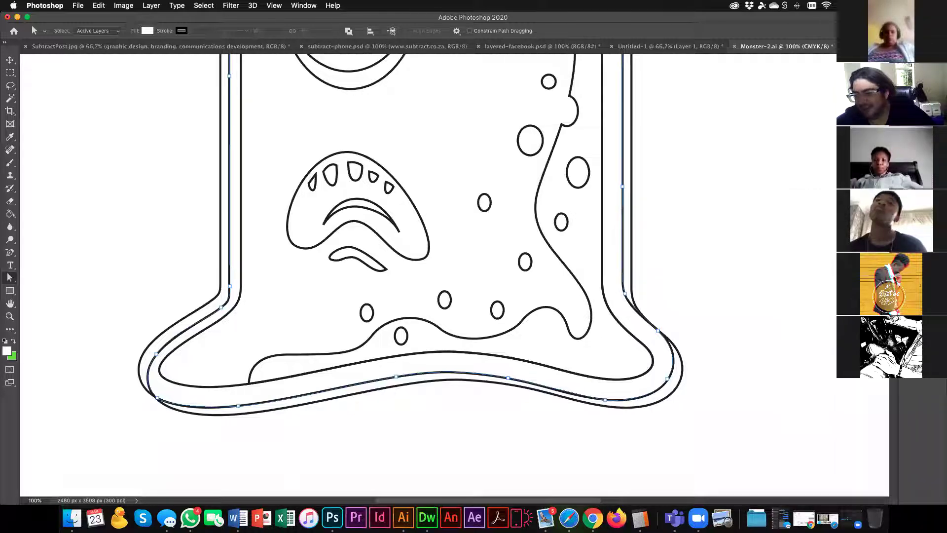
left_click(907, 260)
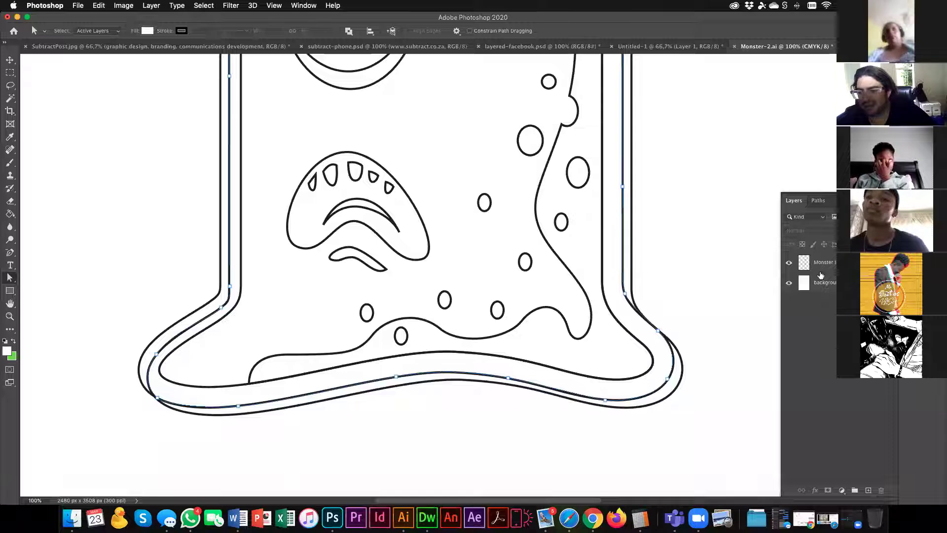
left_click(819, 200)
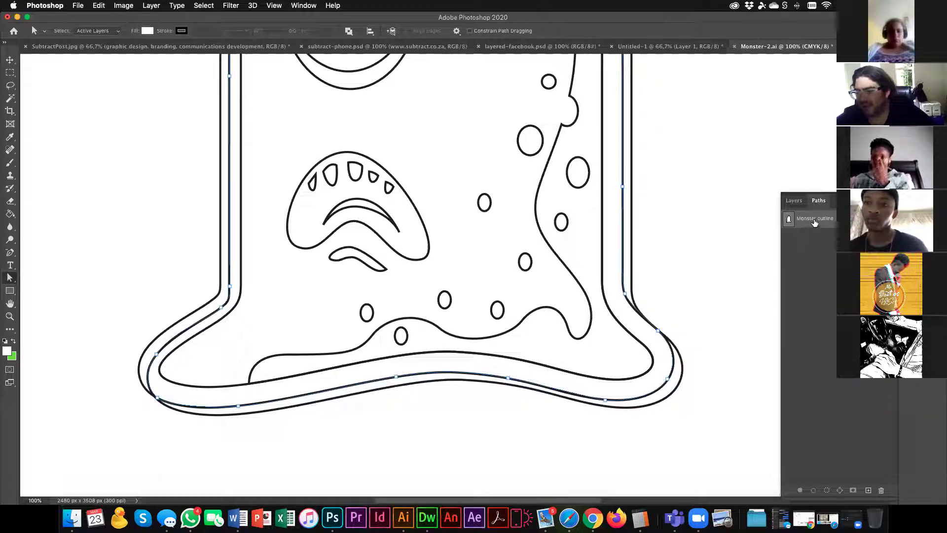
Add a new empty layer directly above the background, beneath the monster line-art layer, and keep it active.
left_click(796, 201)
left_click(823, 283)
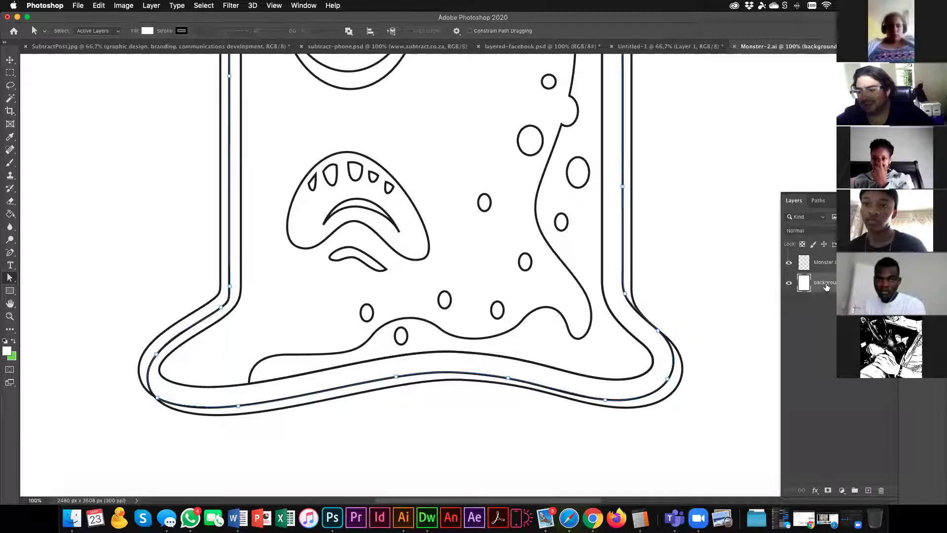
key("super+alt+shift+n")
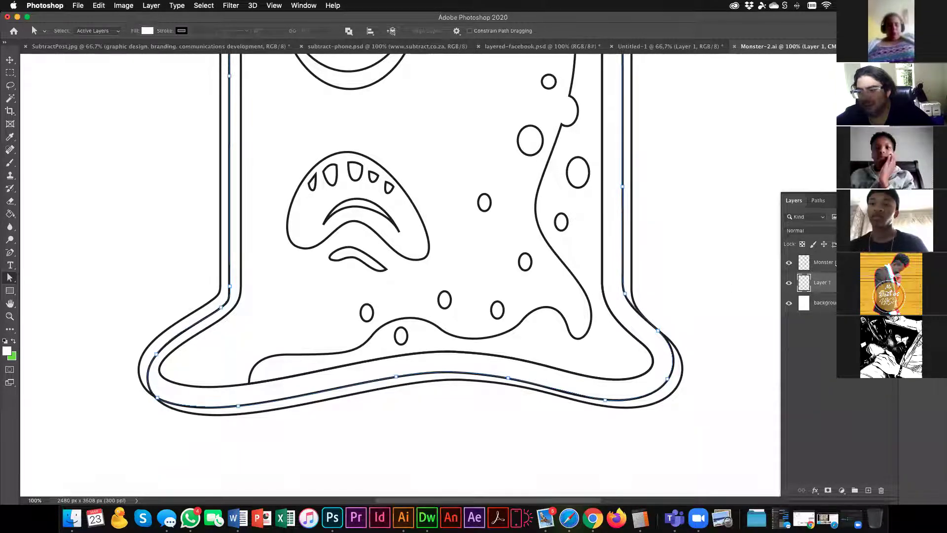
left_click(836, 263)
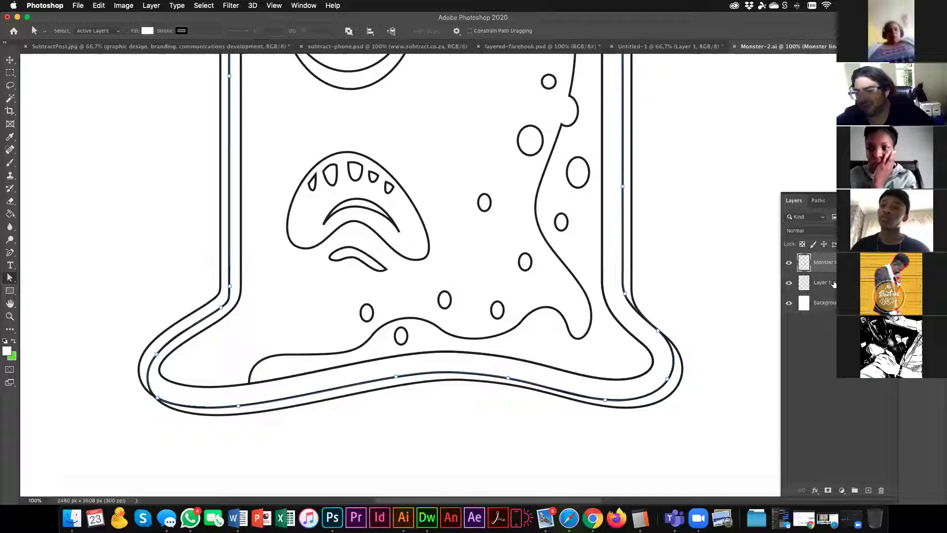
left_click(832, 284)
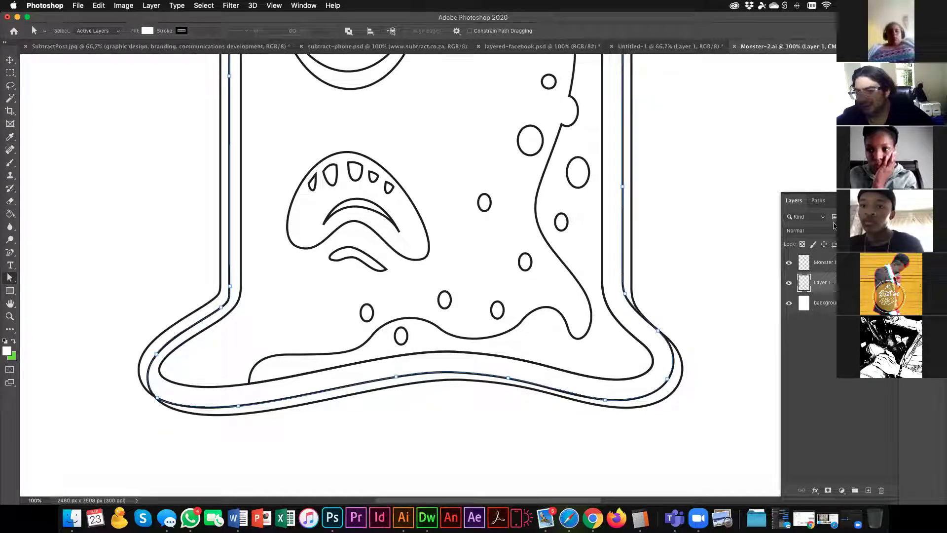
Make a new anti-aliased selection from the Monster outline path with a feather radius of 0,2 pixels.
left_click(819, 200)
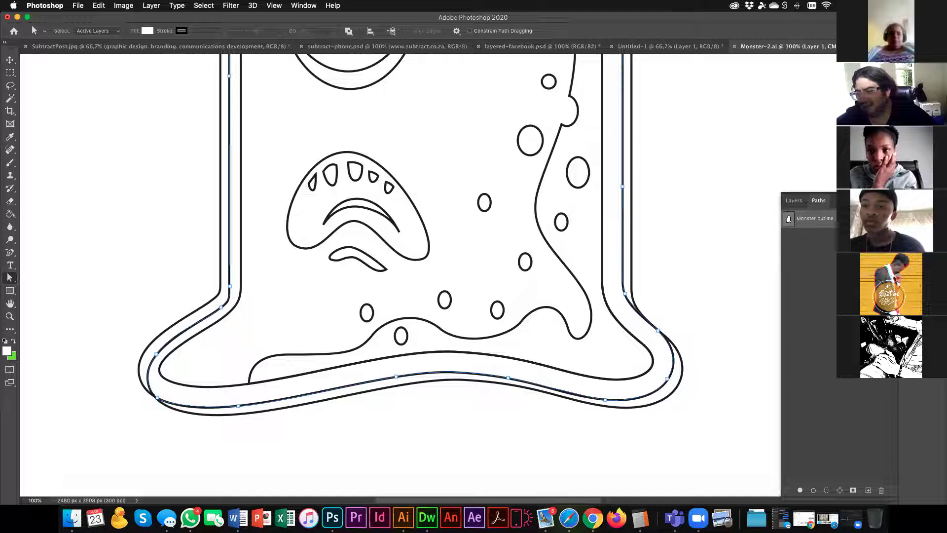
left_click(892, 200)
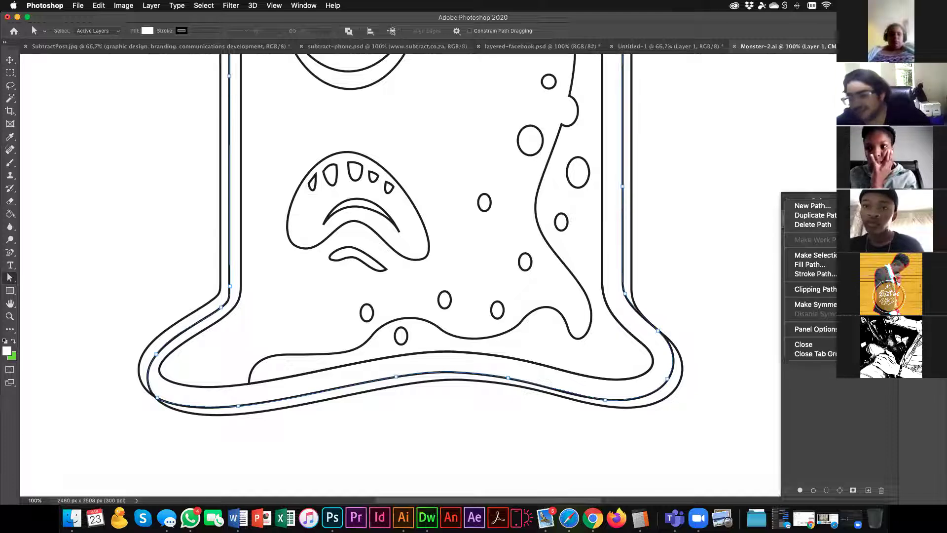
left_click(827, 255)
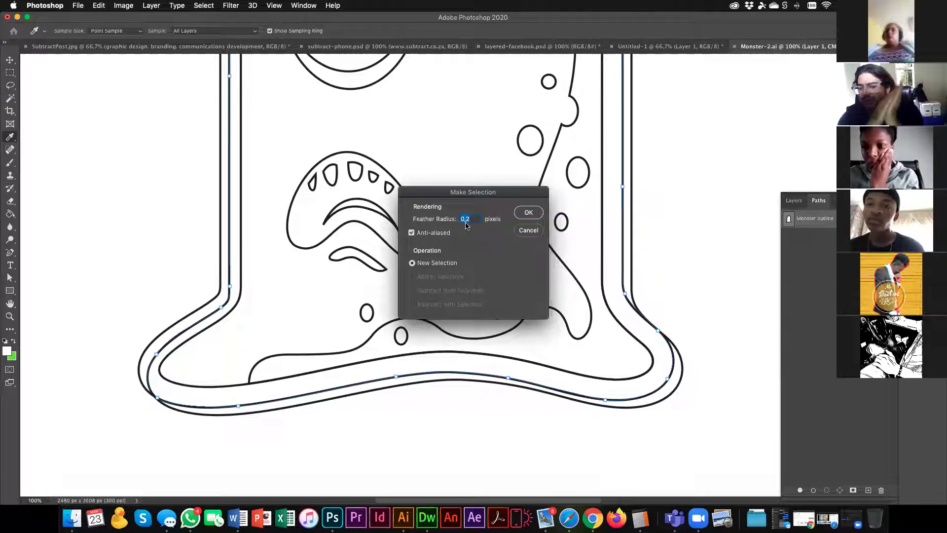
left_click(528, 213)
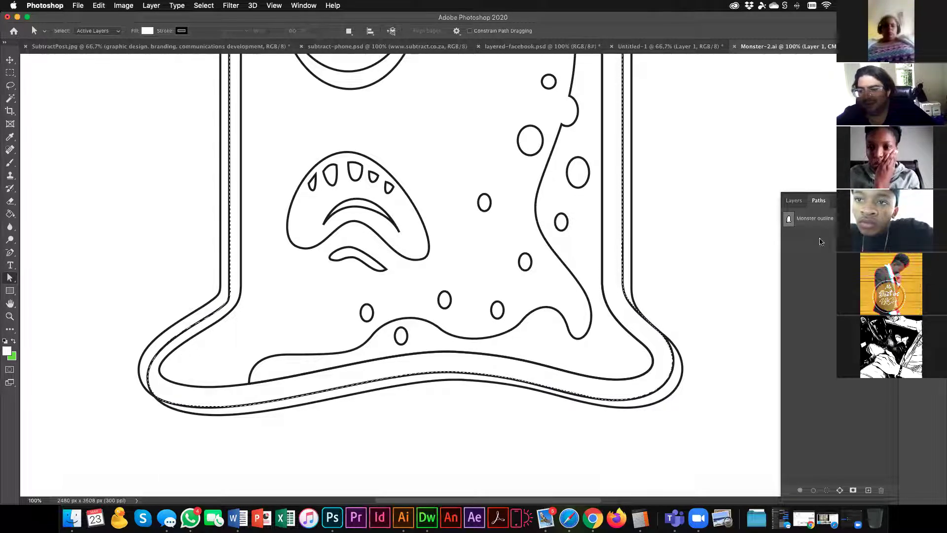
Hide the monster line-art layer, leaving the new layer and the background shown.
left_click(793, 200)
left_click(789, 262)
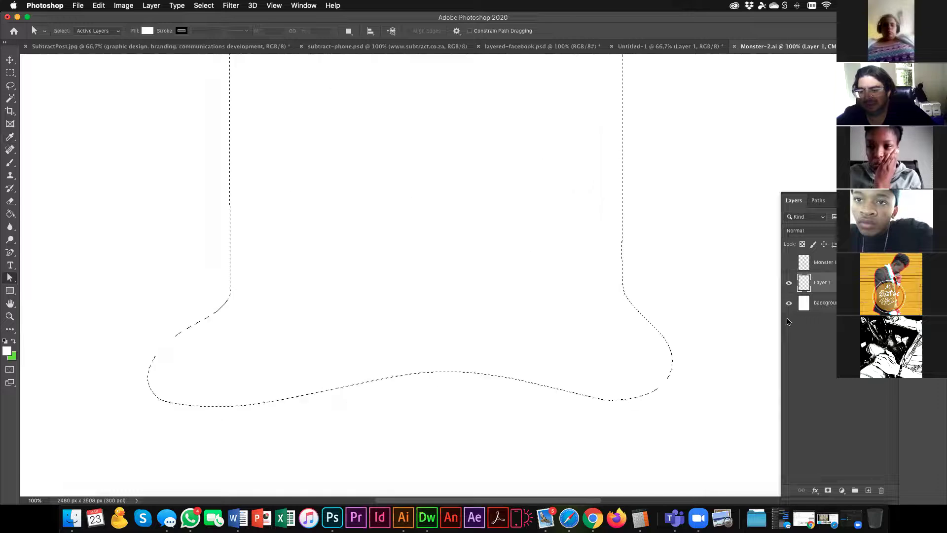
left_click(395, 290, "alt")
left_click(398, 293, "alt")
left_click_drag(431, 281, 410, 348)
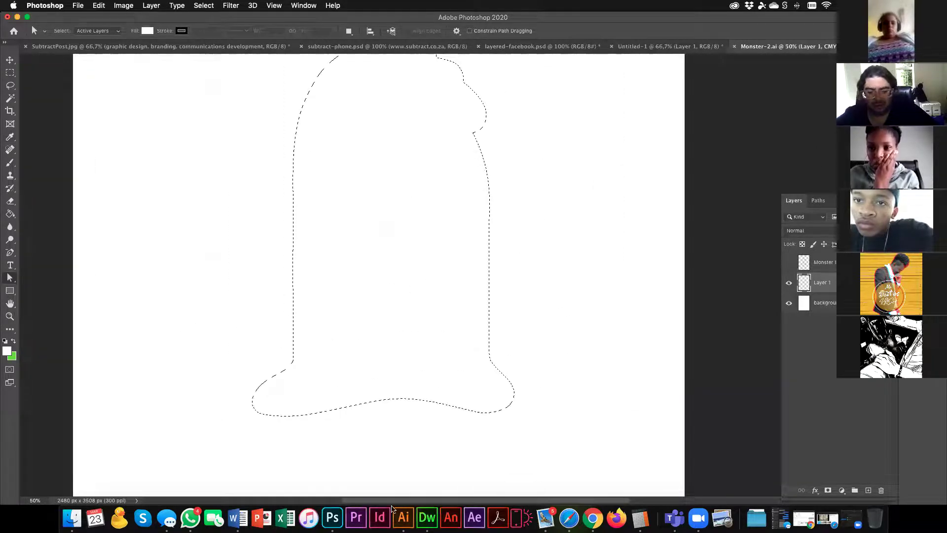
Switch to Illustrator and copy the hex code of the monster's green body fill in Monster.ai.
left_click(404, 518)
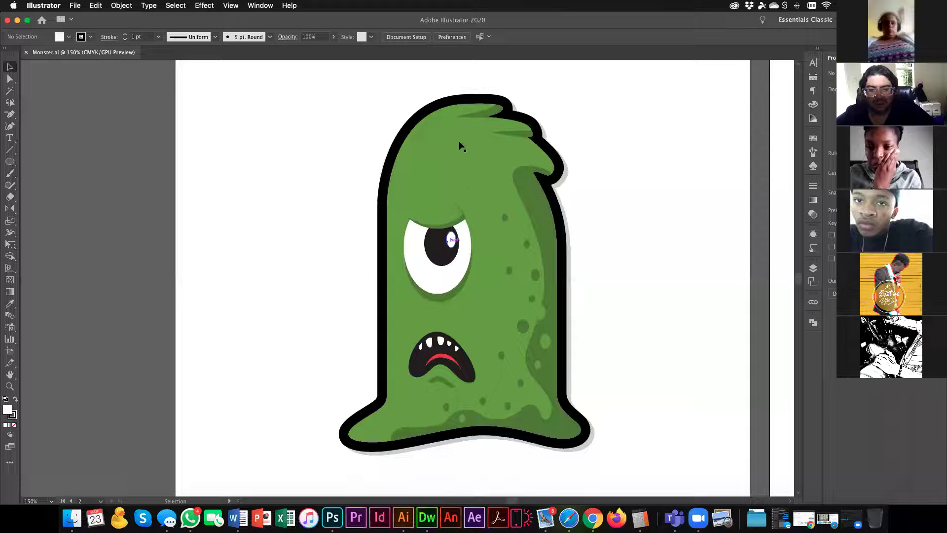
double_click(451, 162)
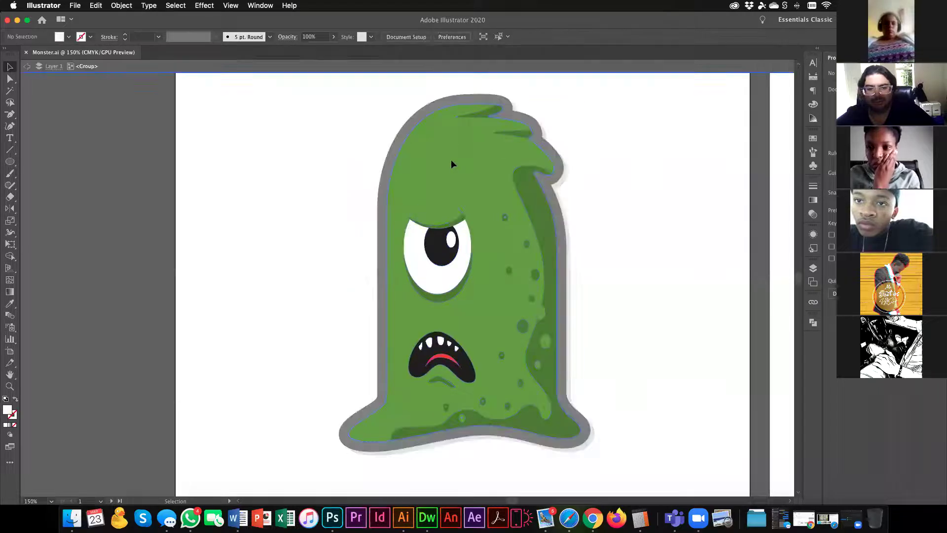
left_click(450, 160)
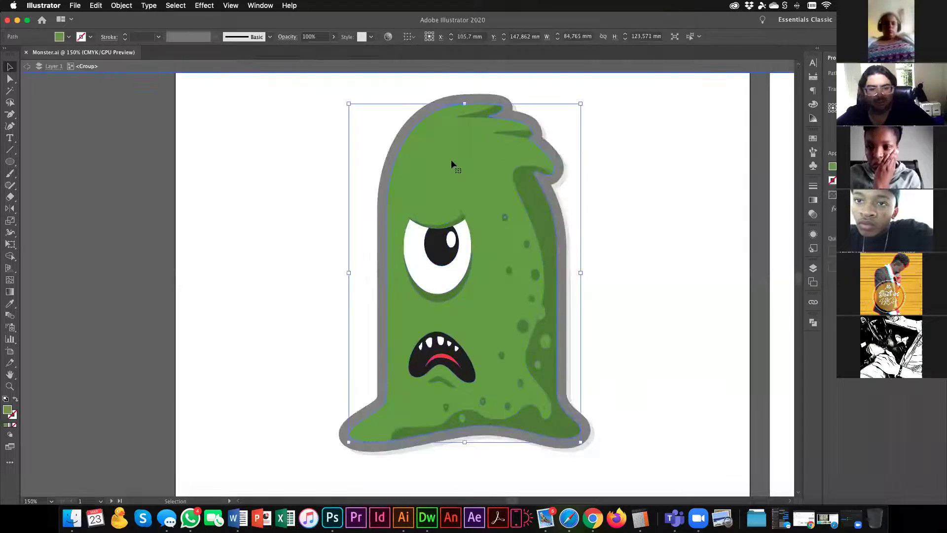
double_click(8, 410)
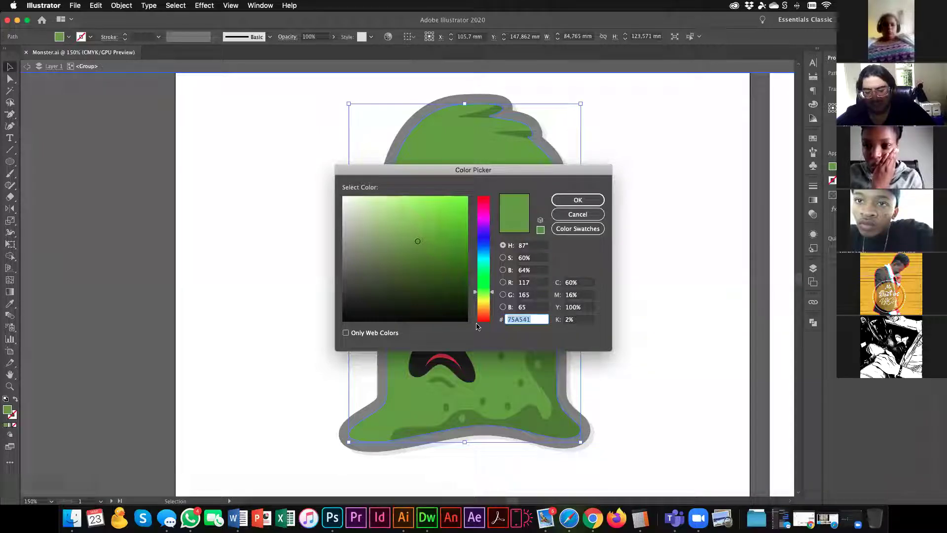
left_click(578, 200)
Switch back to Photoshop and set the foreground colour to hex 75A541.
left_click(332, 517)
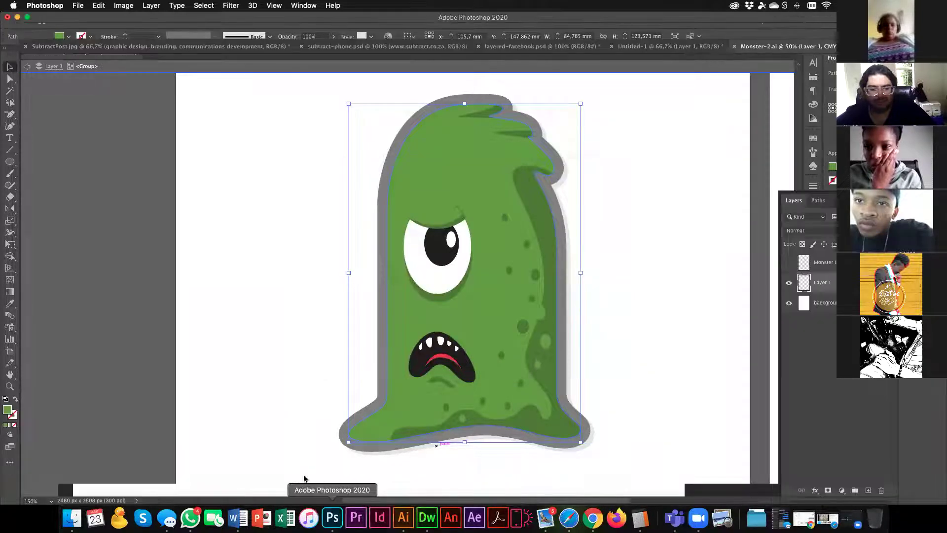
left_click(7, 350)
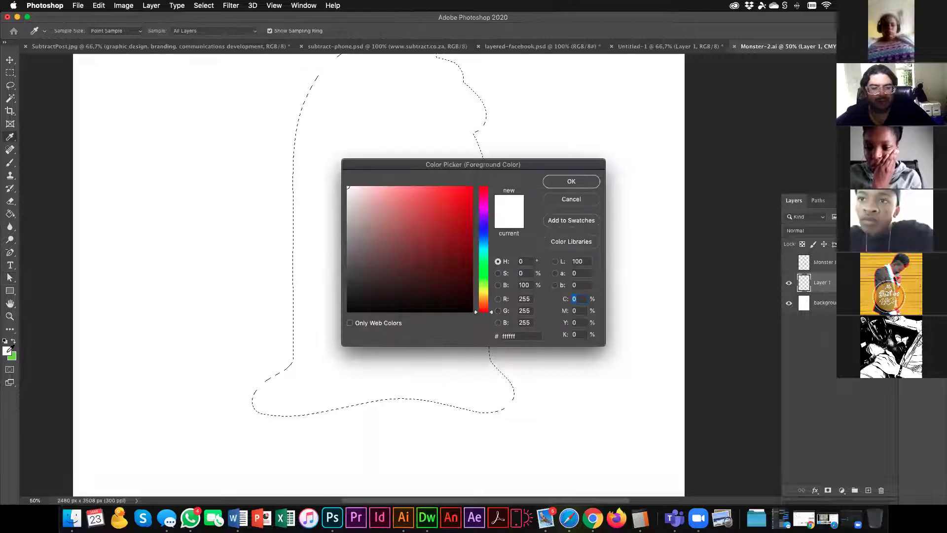
left_click(518, 336)
type("75A541")
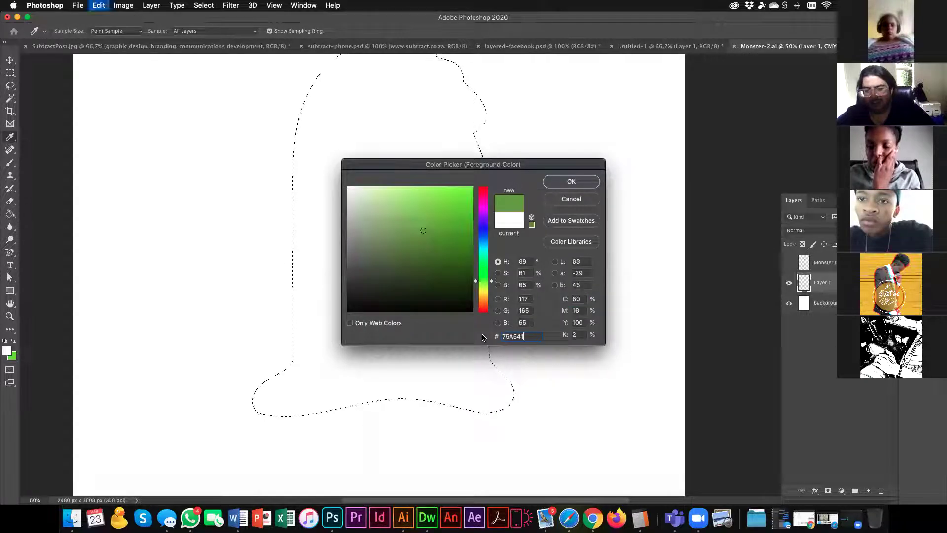
left_click(571, 181)
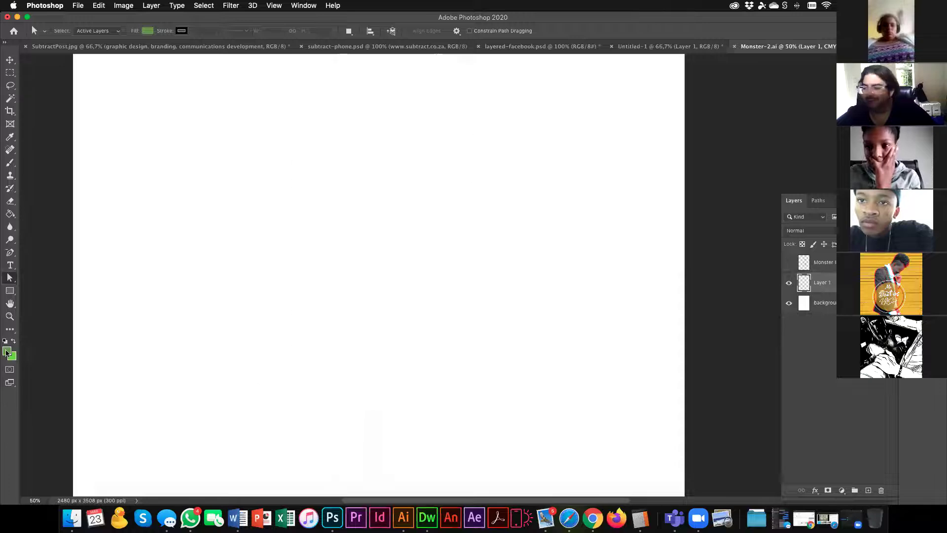
scroll(6, 352, "up", 2)
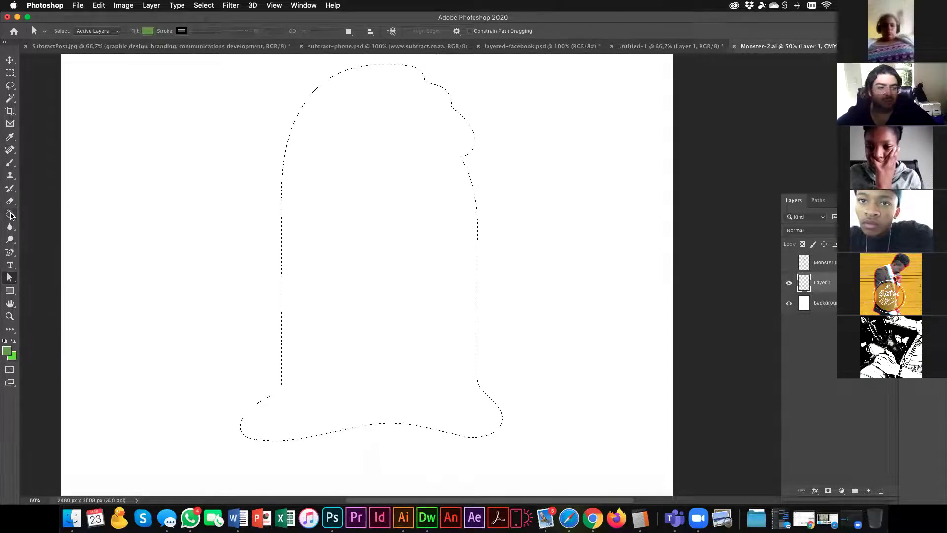
Fill the monster outline selection on the new layer with the green foreground colour using the Paint Bucket.
left_click(11, 215)
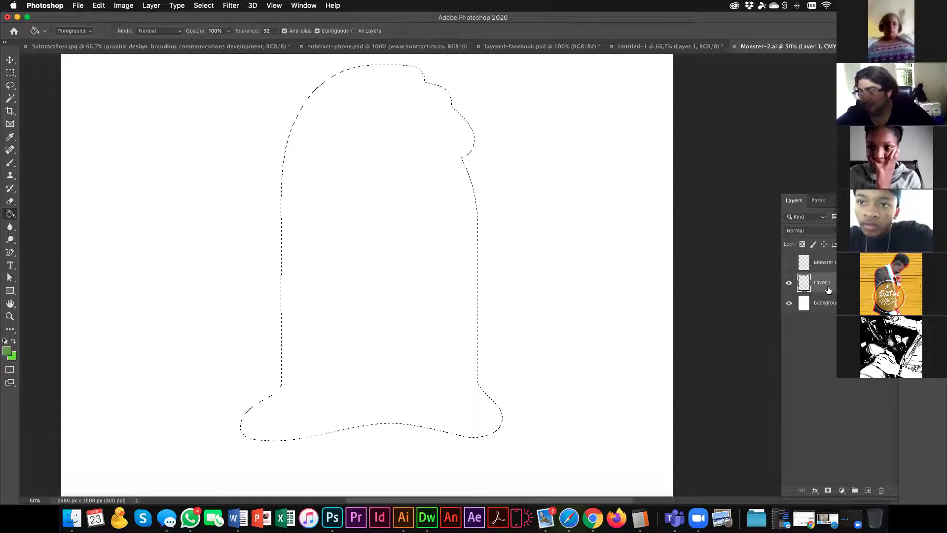
left_click(384, 259)
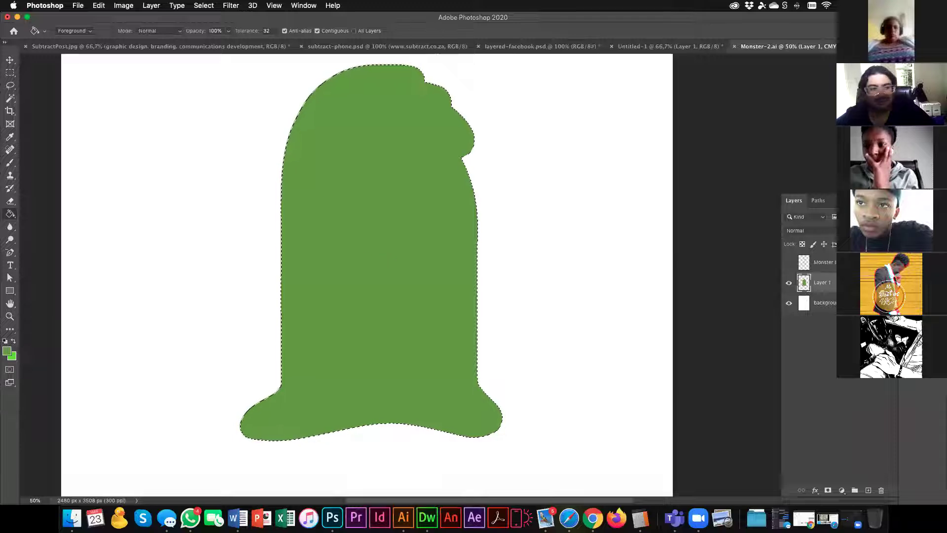
key("v")
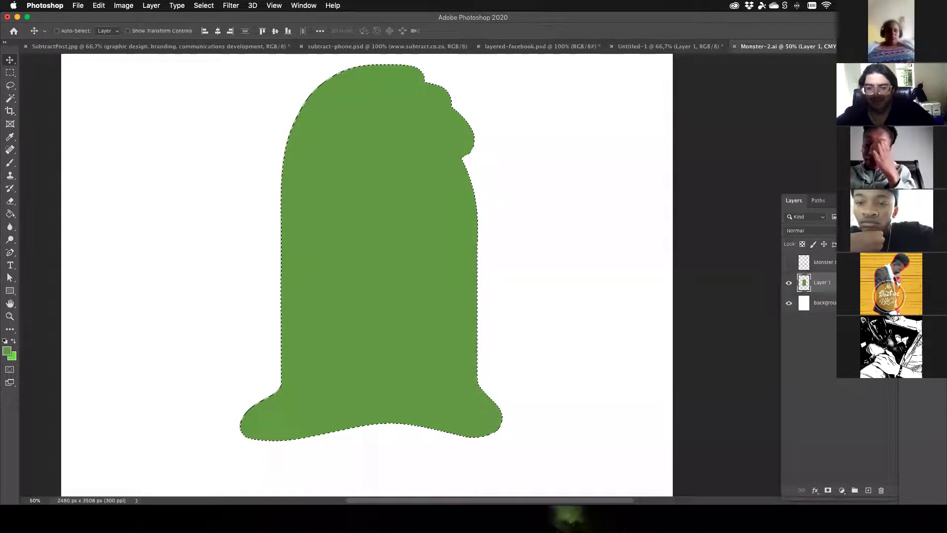
Show the Monster line-art layer over the green fill and deselect the outline selection.
scroll(528, 307, "up", 1)
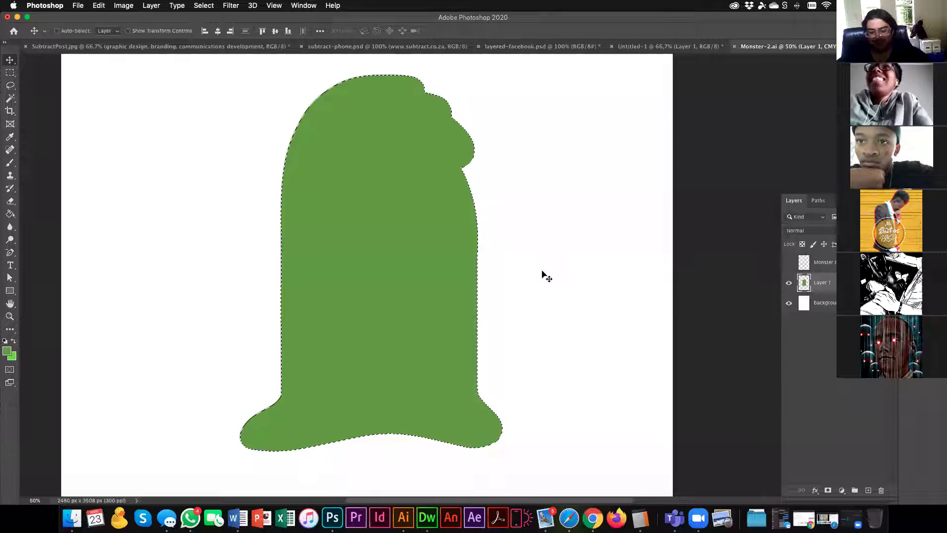
scroll(546, 276, "left", 3)
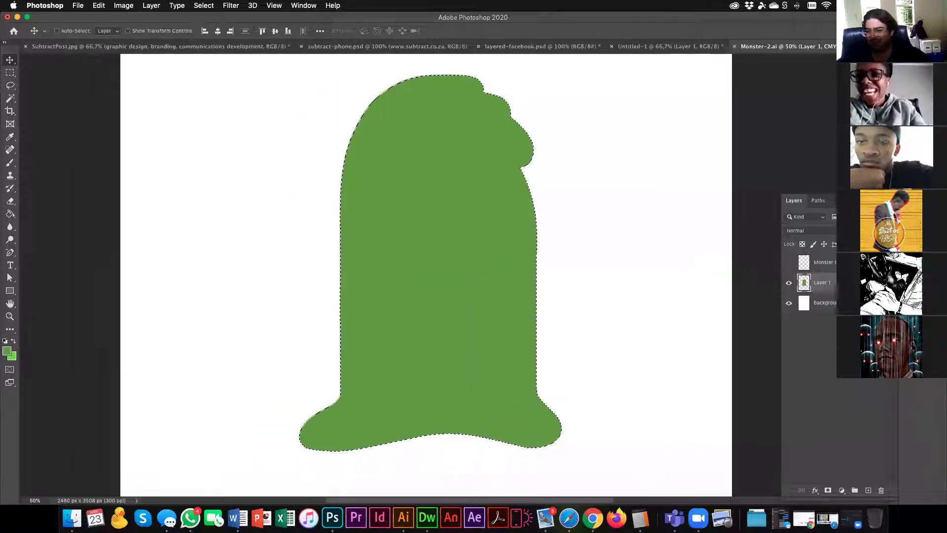
left_click(789, 262)
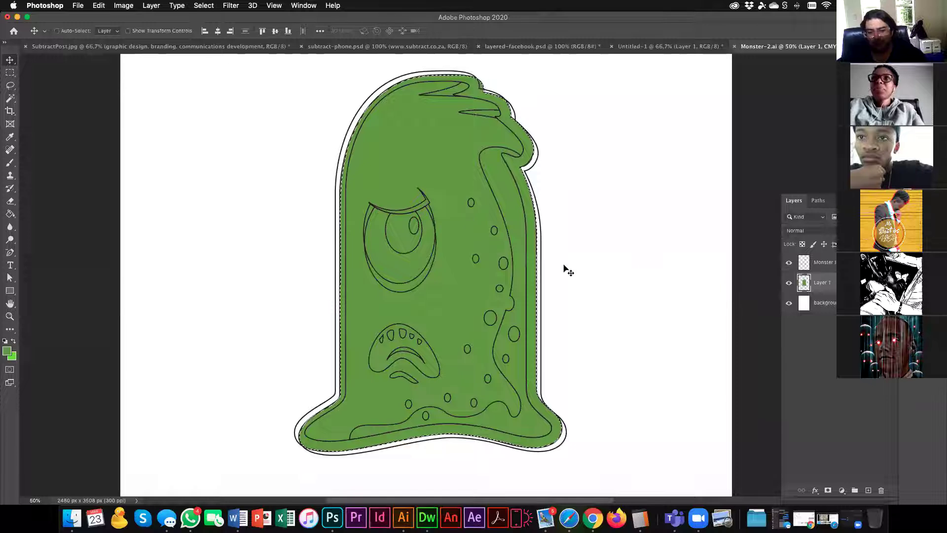
key("super")
key("super+d")
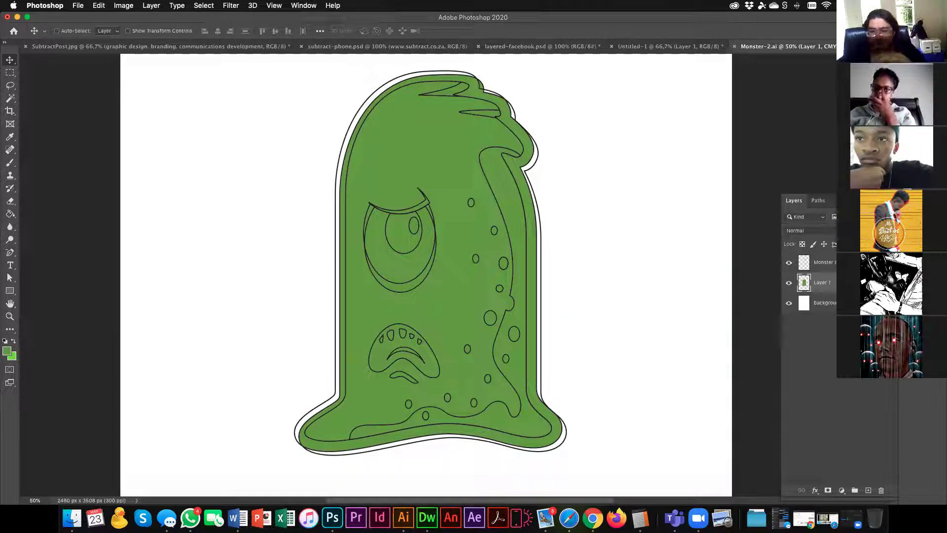
Rename the green-filled layer as monsterbody.
double_click(821, 283)
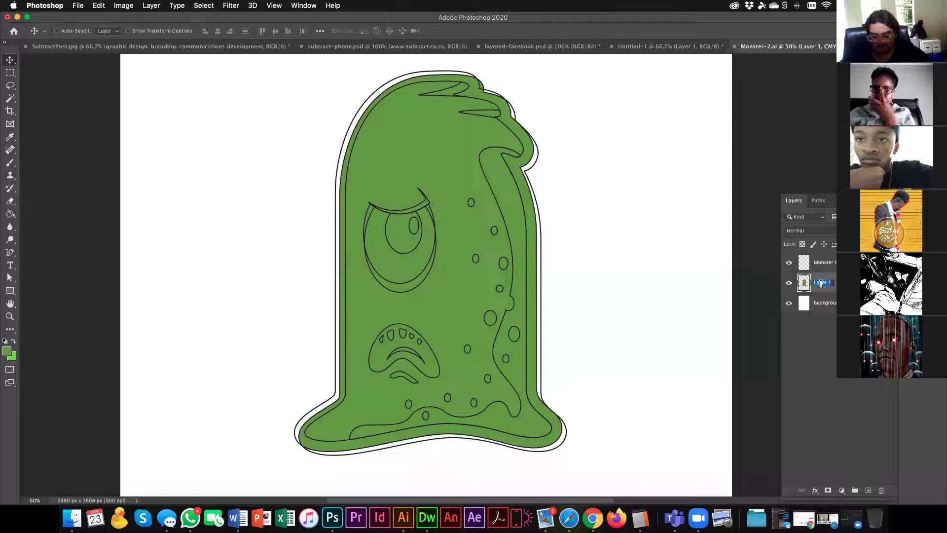
type("monster")
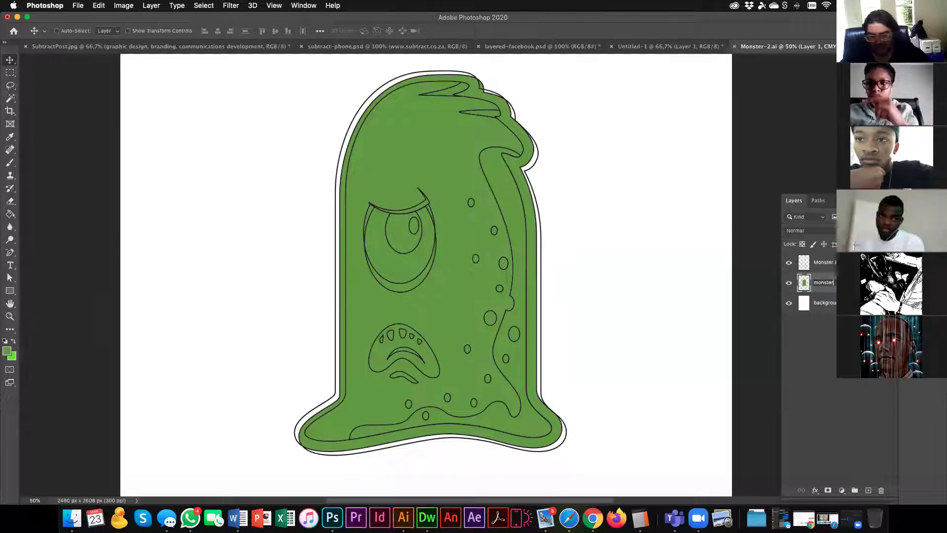
type("body")
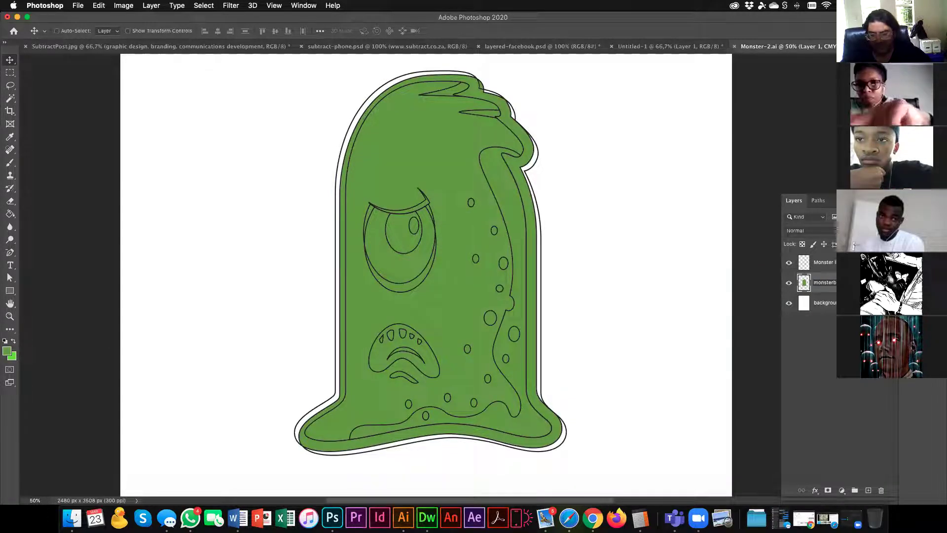
key("Return")
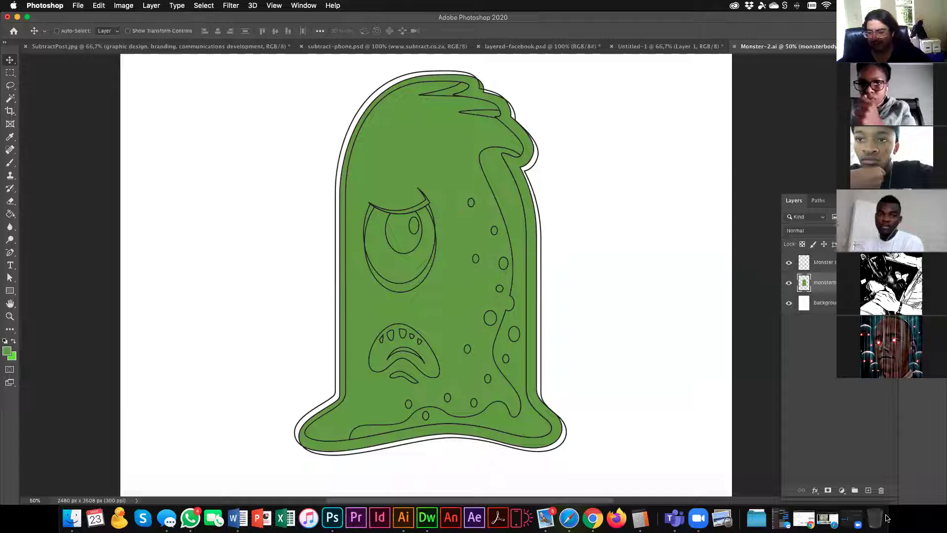
Add a new layer above monsterbody and name it shadow.
left_click(868, 491)
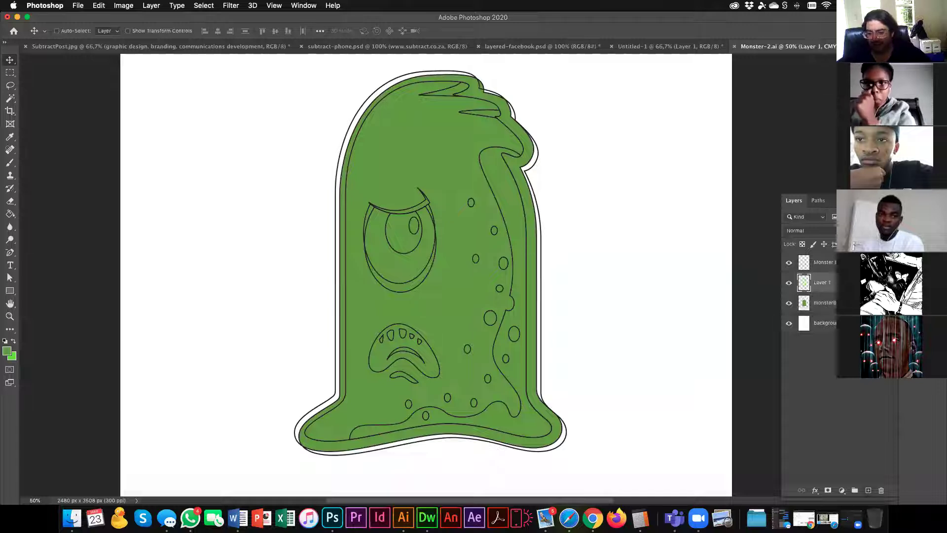
double_click(820, 283)
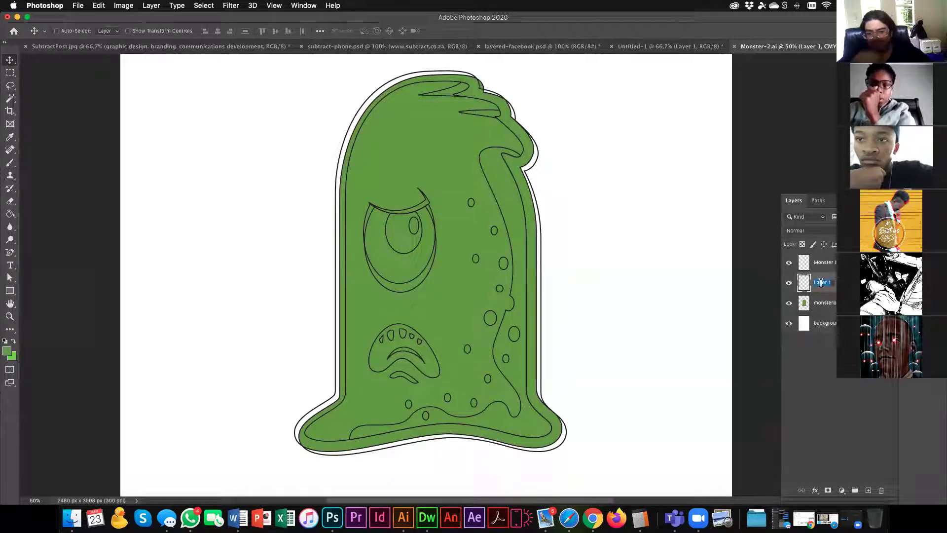
type("shadow")
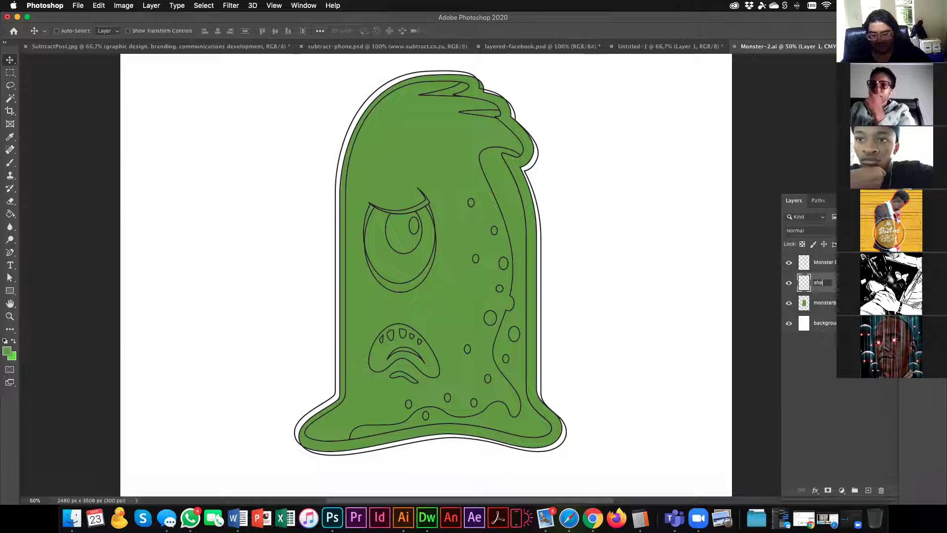
key("Return")
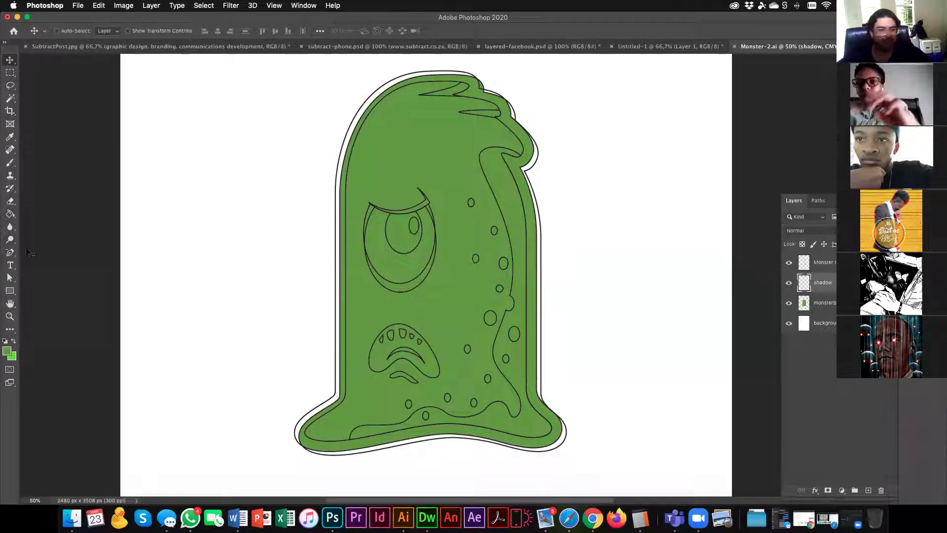
Activate the standard Pen tool in Path mode with the shadow layer selected.
scroll(429, 256, "down", 1)
left_click(8, 253)
left_click(48, 251)
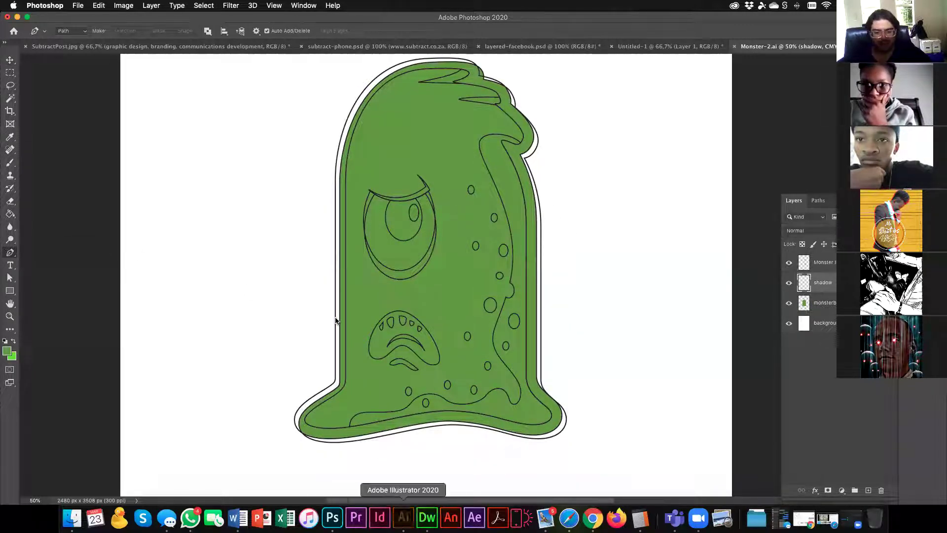
Switch to Illustrator, exit the isolated group in Monster.ai to view the original's shading, and return to Photoshop.
left_click(403, 517)
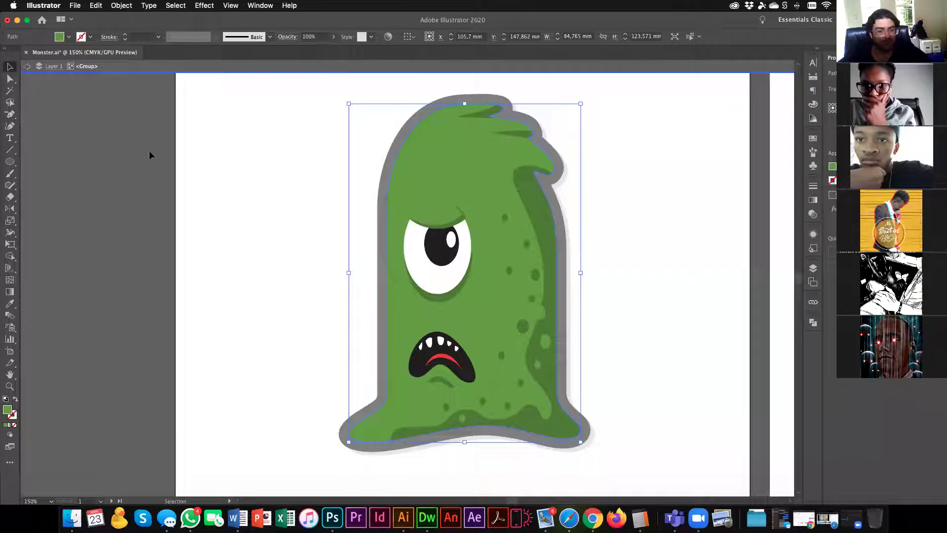
double_click(200, 193)
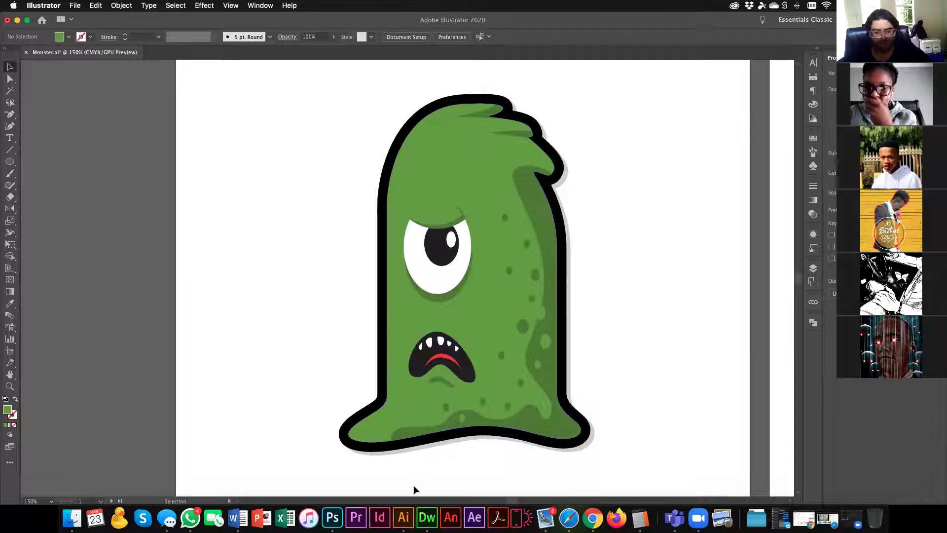
left_click(333, 518)
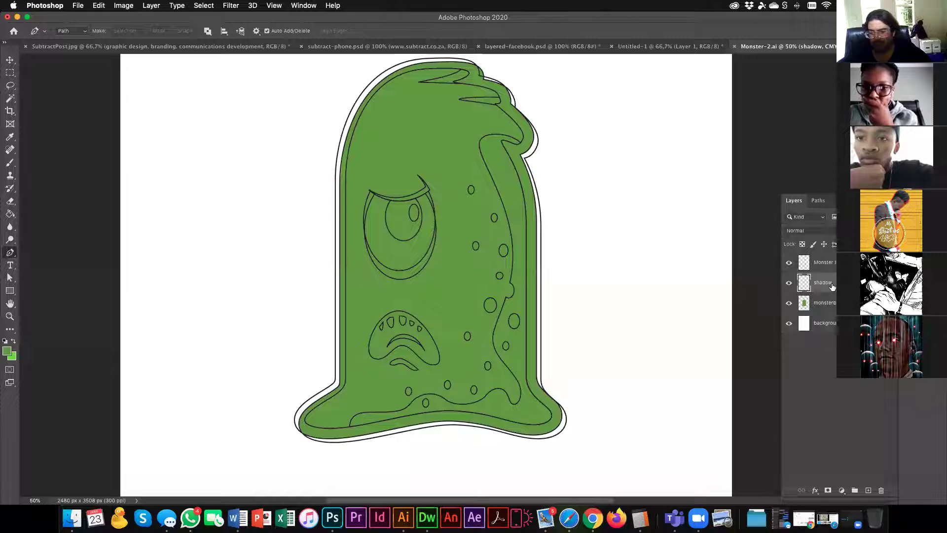
Trace the upper pointed hair shadow at the top of the monster's head as a closed Pen path.
left_click_drag(431, 103, 420, 161)
left_click(421, 162, "super")
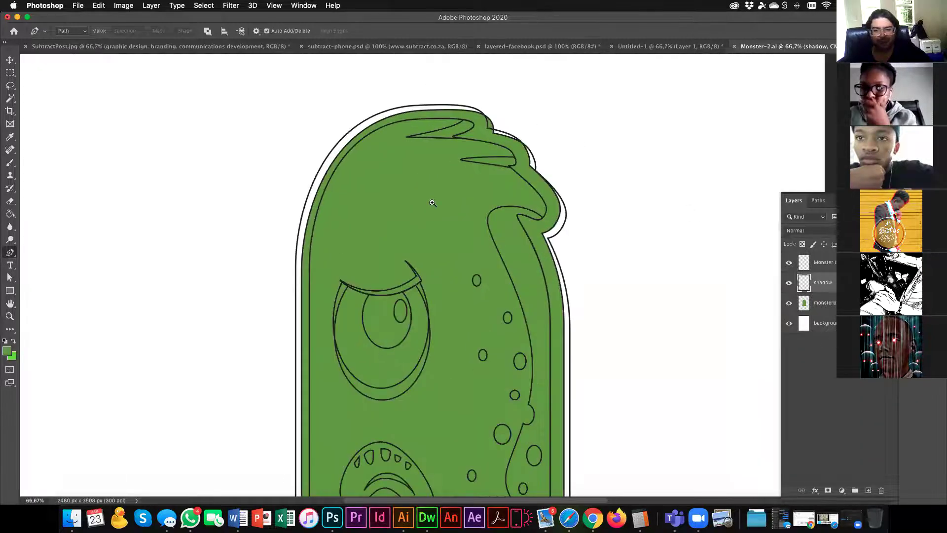
left_click(436, 204, "super")
left_click(437, 193, "super")
left_click_drag(454, 128, 448, 314)
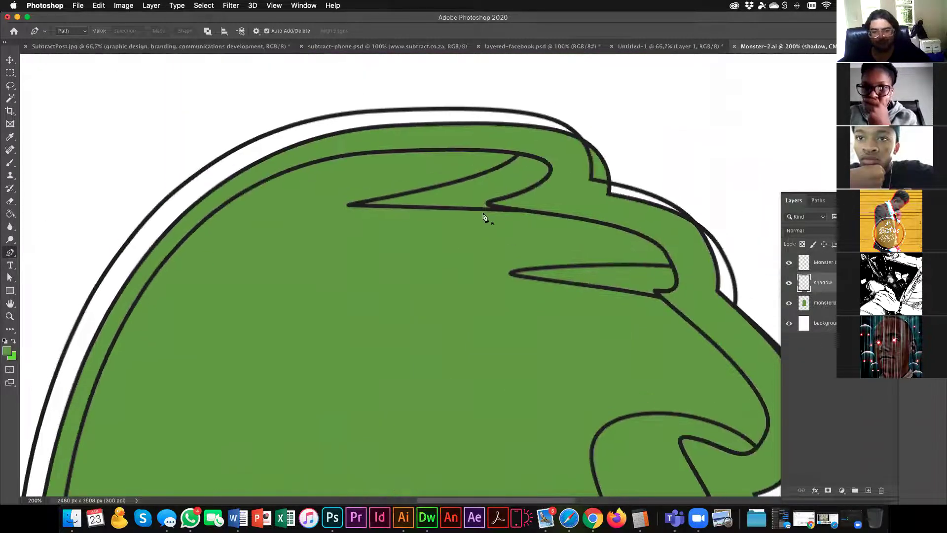
left_click(518, 154)
left_click_drag(459, 179, 411, 191)
left_click(352, 205)
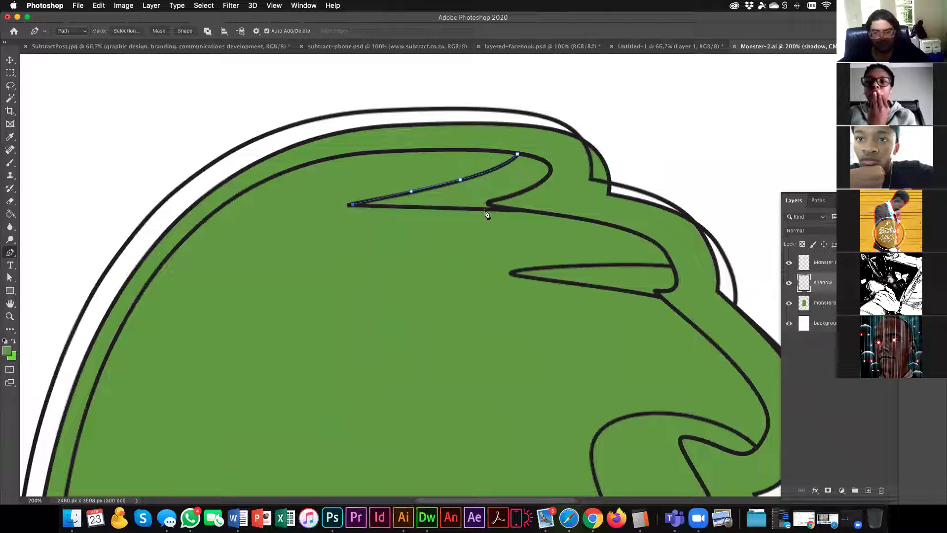
mouse_move(515, 211)
left_mouse_down()
mouse_move(490, 203)
mouse_move(503, 197)
left_mouse_up()
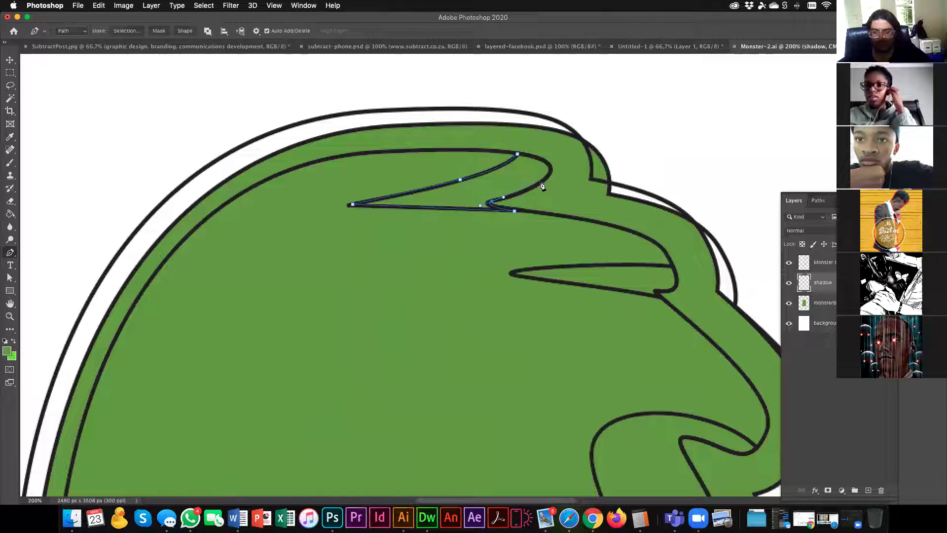
left_click_drag(553, 172, 533, 156)
left_click(517, 155)
Trace the lower, narrow hair shadow on the monster's head as a second closed Pen path.
left_click(671, 267)
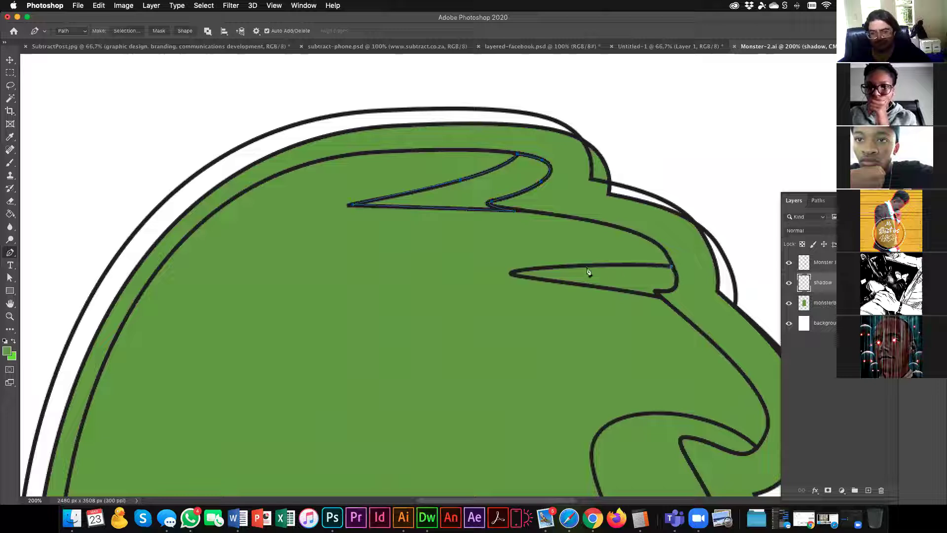
left_click_drag(586, 266, 551, 266)
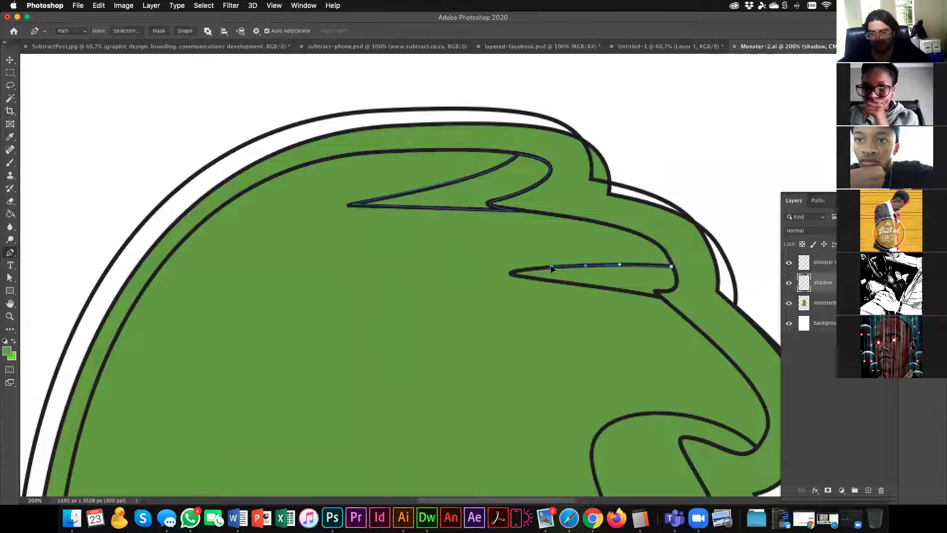
left_click(512, 274)
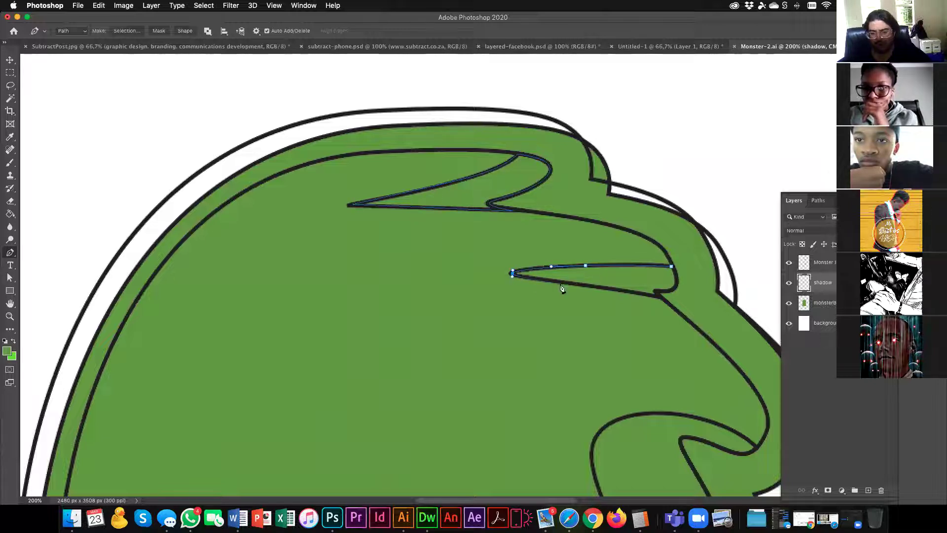
left_click_drag(584, 285, 678, 285)
left_click(661, 297)
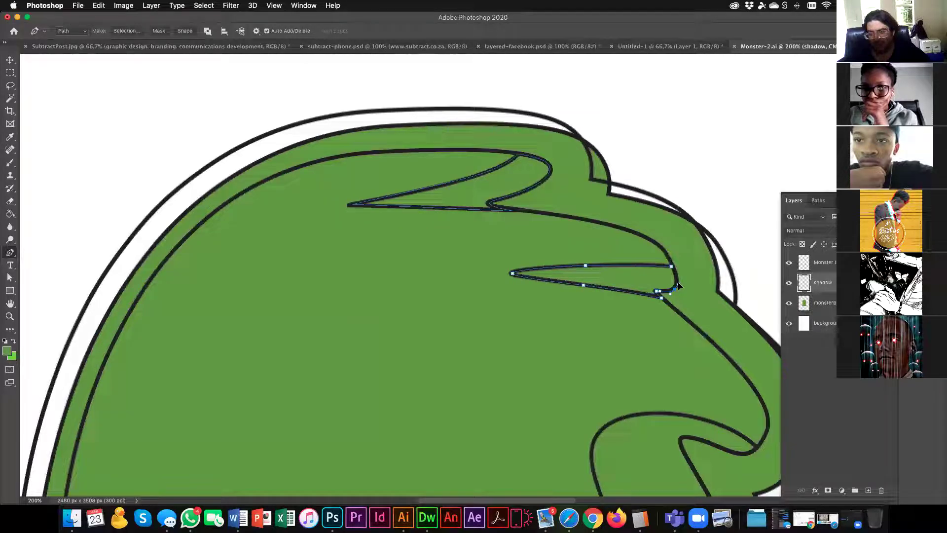
left_click(671, 266)
Start the large side shadow's path at the hair fringe tip and trace its inner edge down beside the upper body spots.
left_click_drag(602, 243, 480, 117)
left_click(634, 321)
left_click_drag(548, 290, 492, 288)
left_click_drag(470, 339, 474, 376)
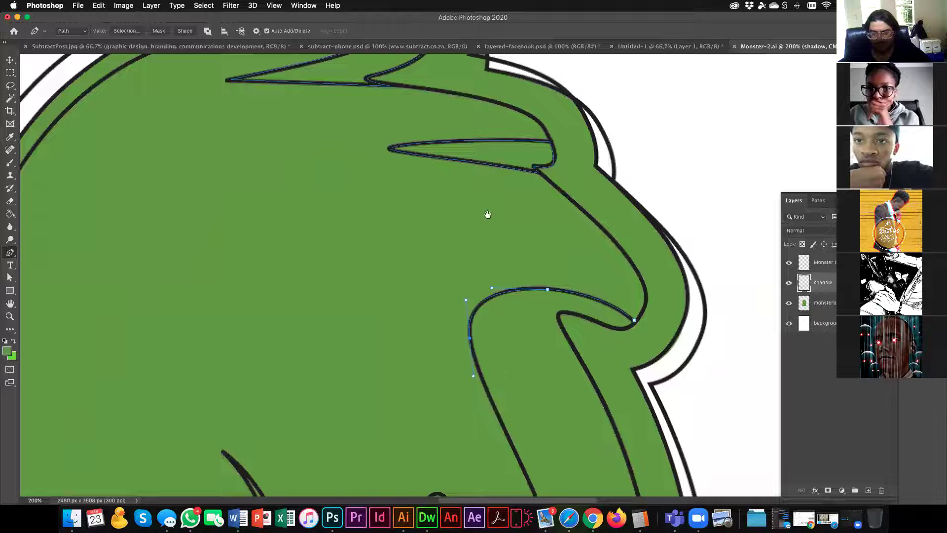
scroll(499, 256, "down", 5)
left_click(500, 282)
left_click(524, 337)
scroll(555, 341, "down", 4)
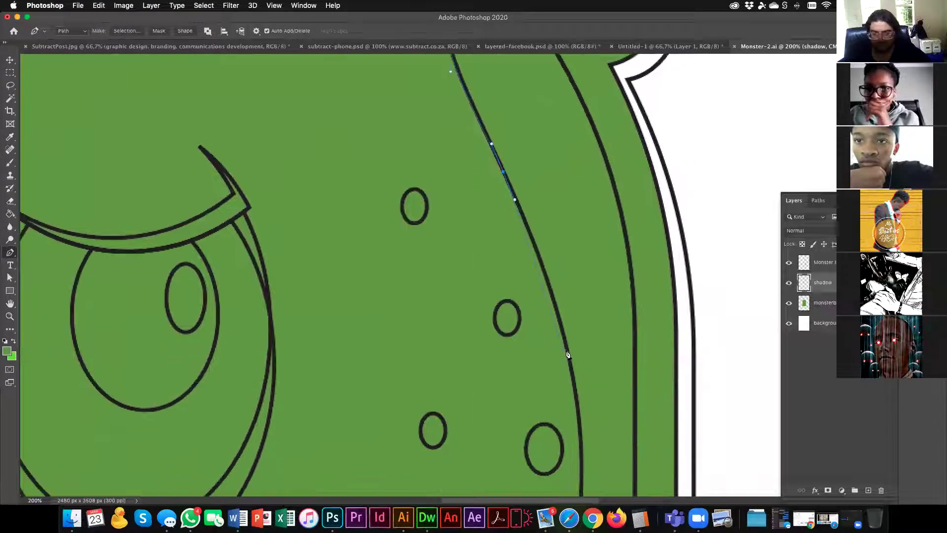
left_click_drag(566, 348, 579, 419)
Continue the side shadow's path down its inner edge and around the small round notch to the notch's lower corner.
left_click_drag(588, 425, 598, 234)
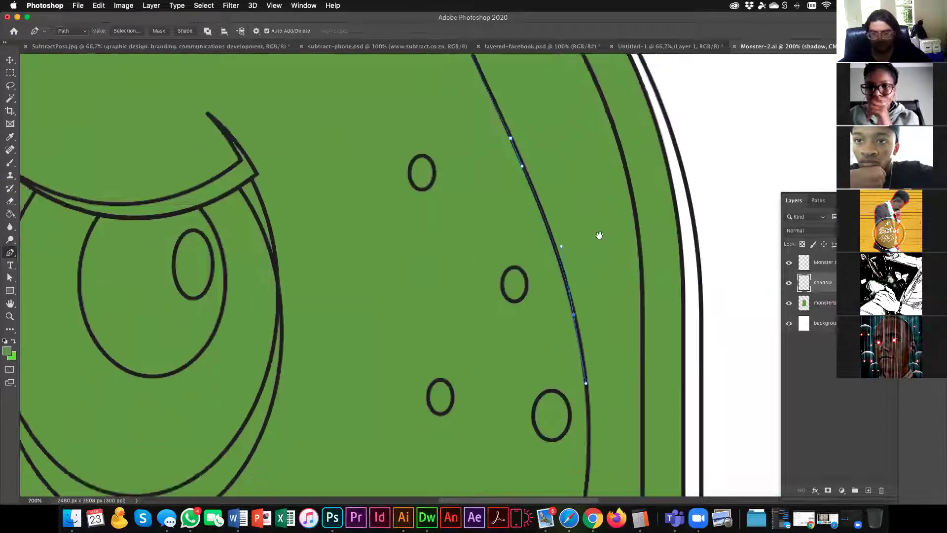
left_click_drag(591, 318, 587, 352)
left_click(584, 360)
left_click(579, 389)
left_click_drag(597, 427, 591, 341)
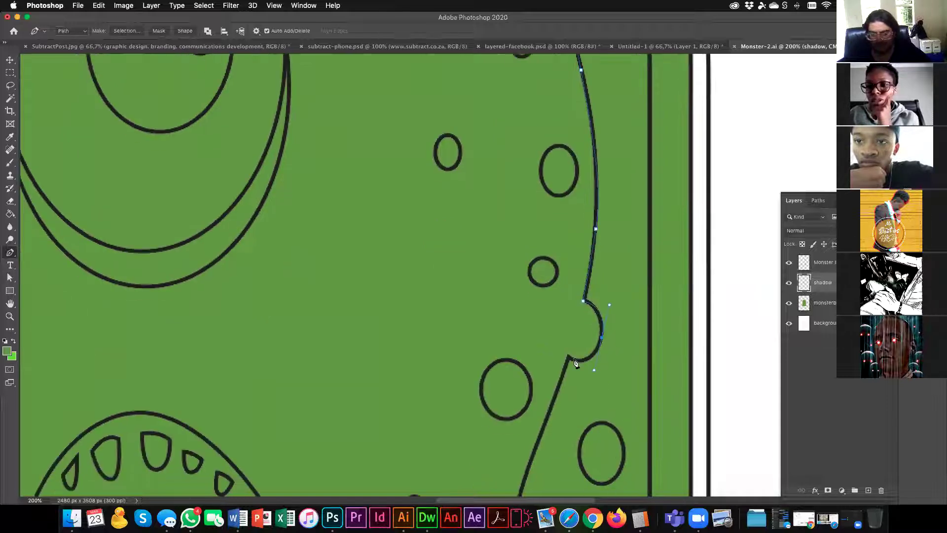
left_click(570, 358)
Continue the side shadow's path from the notch down its inner edge and around the rounded lobe above the monster's foot.
left_click_drag(564, 393, 589, 245)
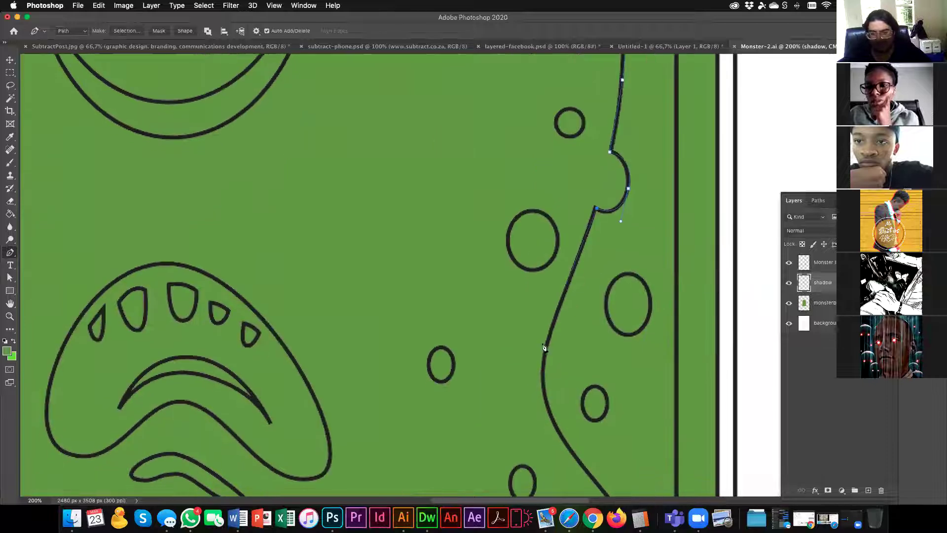
left_click_drag(543, 376, 601, 242)
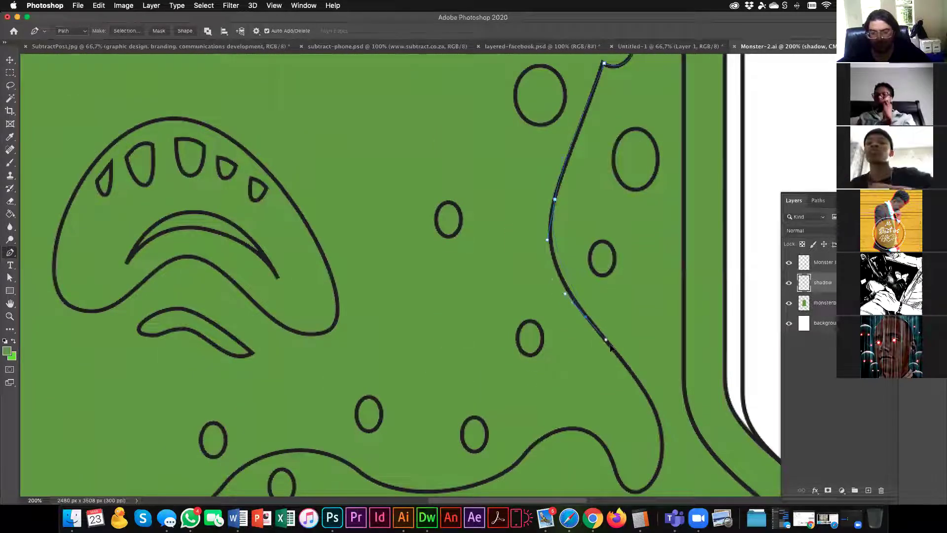
left_click(622, 358)
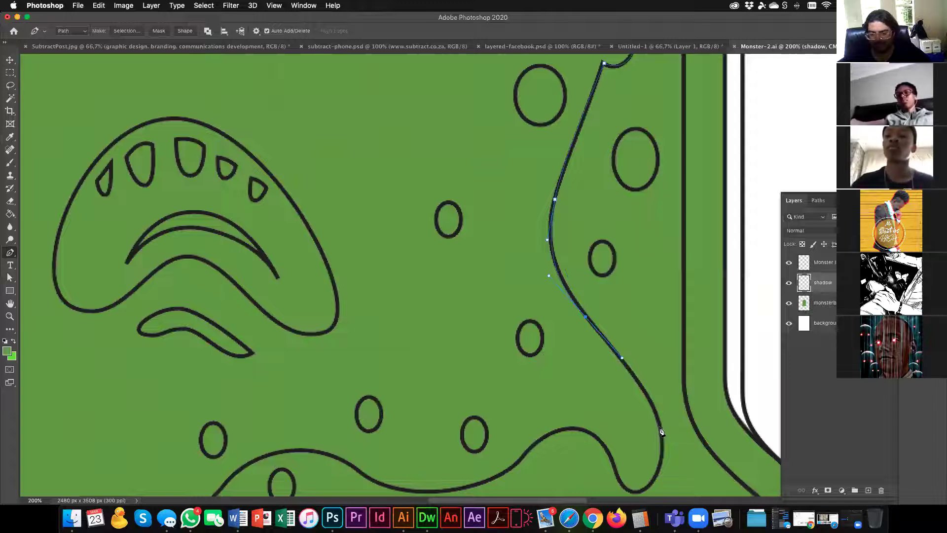
left_click_drag(661, 427, 662, 442)
scroll(663, 277, "down", 5)
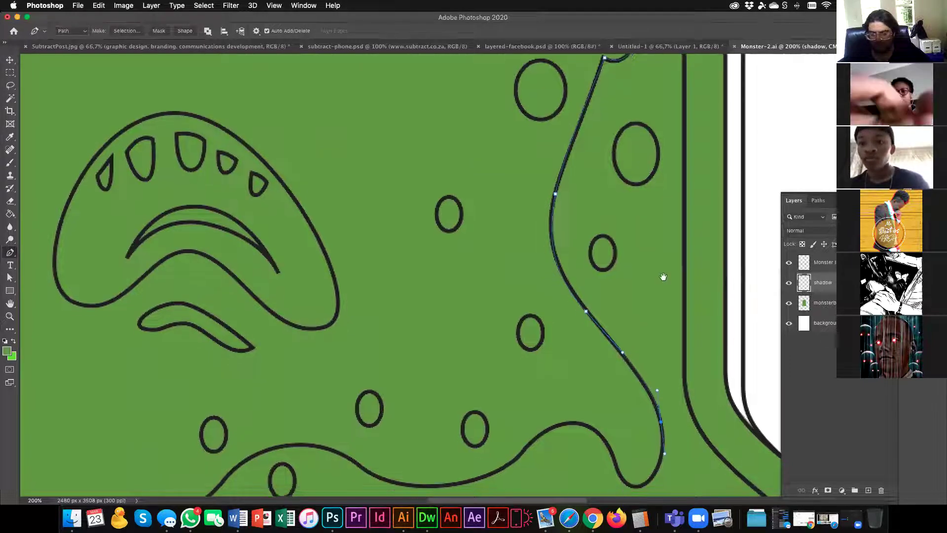
left_click_drag(625, 346, 599, 340)
Trace the shadow's wavy lower inner edge from the rounded lobe to the hump above the lowest body spot.
left_click_drag(581, 286, 543, 274)
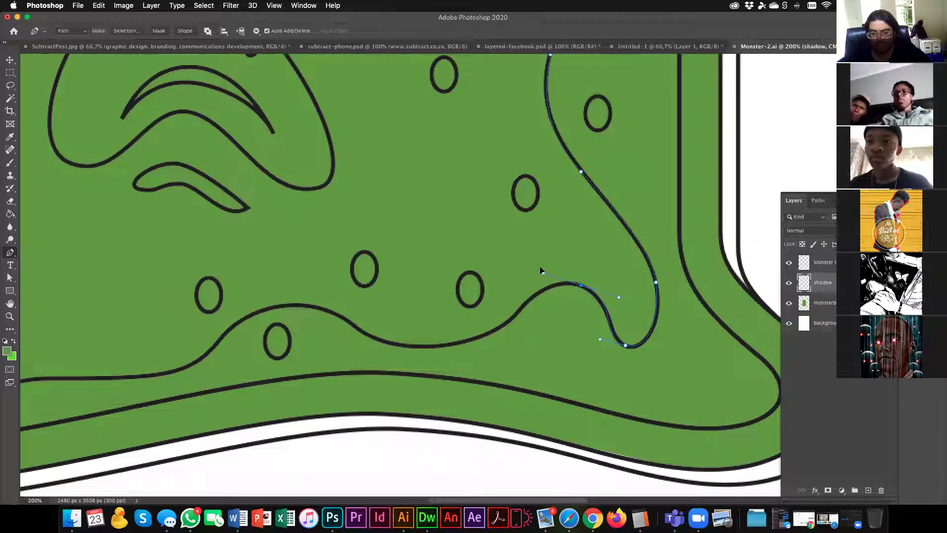
left_click_drag(493, 330, 466, 341)
left_click(386, 343)
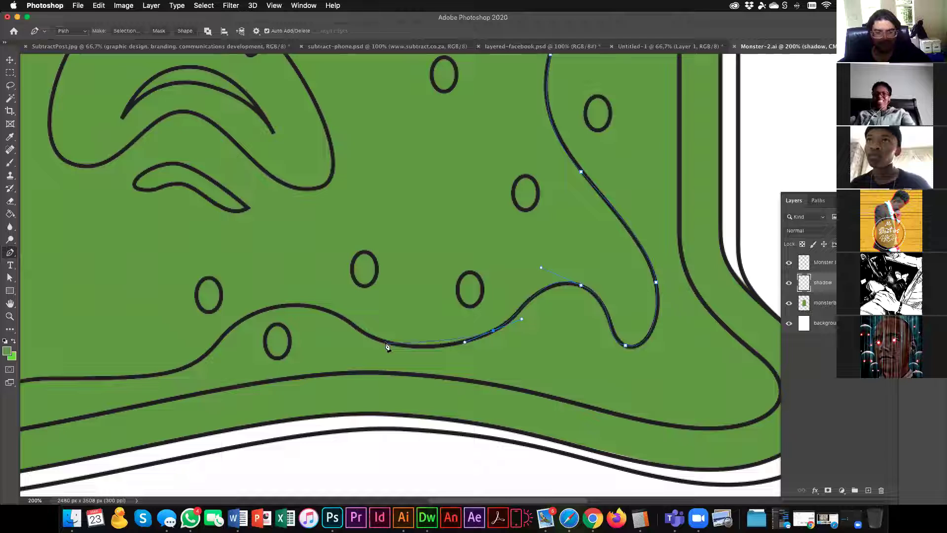
left_click_drag(387, 342, 350, 331)
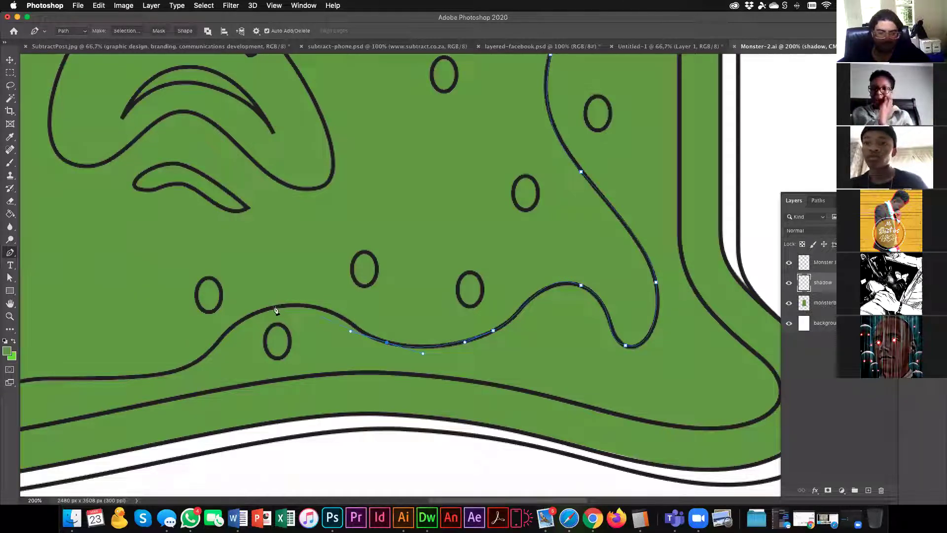
left_click_drag(273, 307, 217, 318)
Extend the shadow path from the hump to its tapered end and curve it down to the body's bottom line.
scroll(402, 313, "left", 5)
scroll(402, 313, "down", 2)
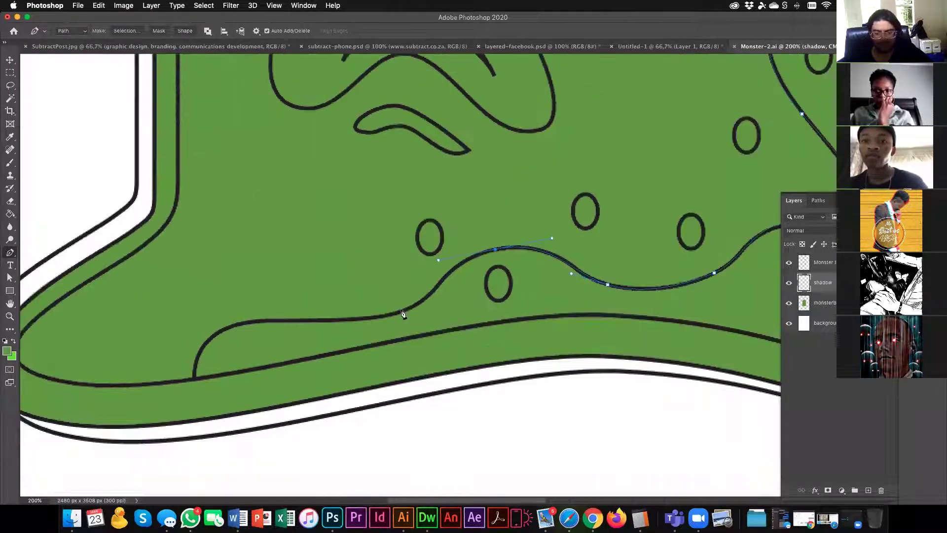
left_click_drag(400, 311, 354, 321)
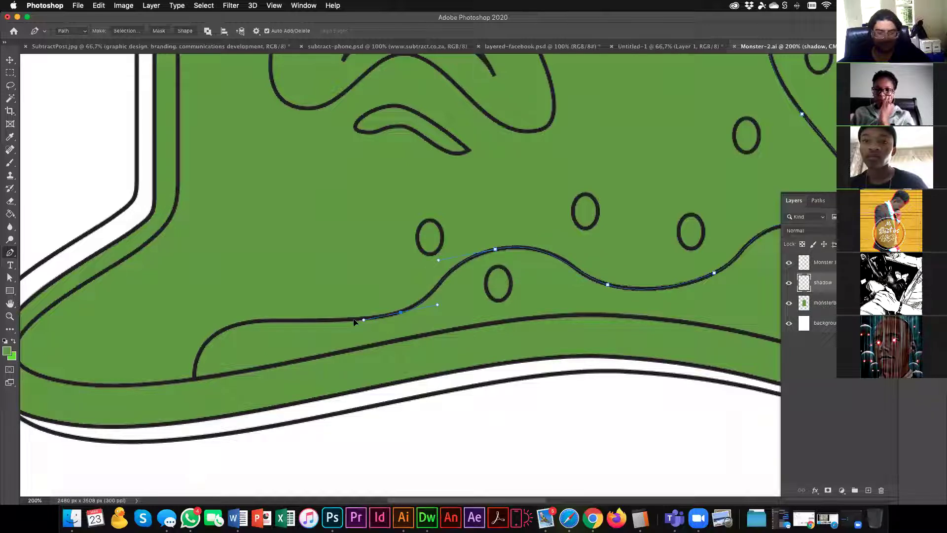
left_click_drag(249, 321, 226, 328)
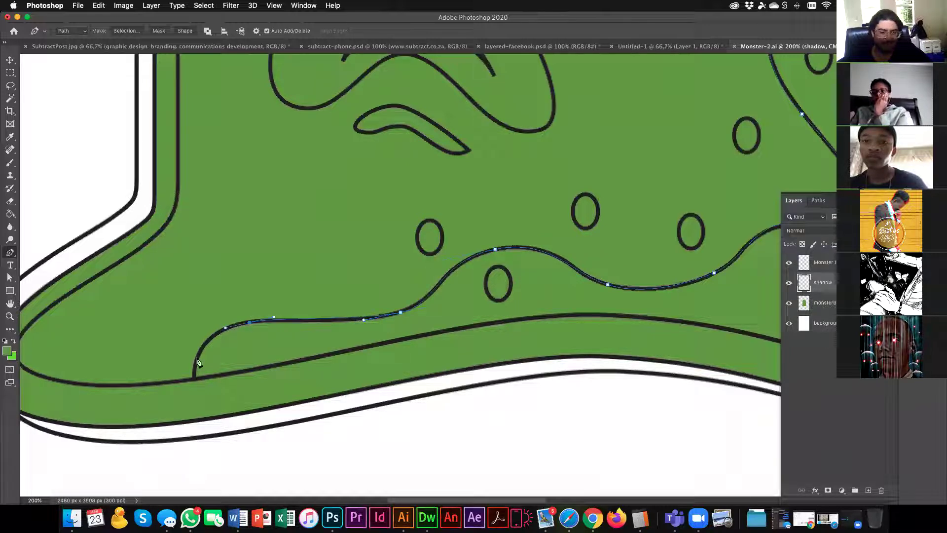
left_click_drag(195, 364, 195, 385)
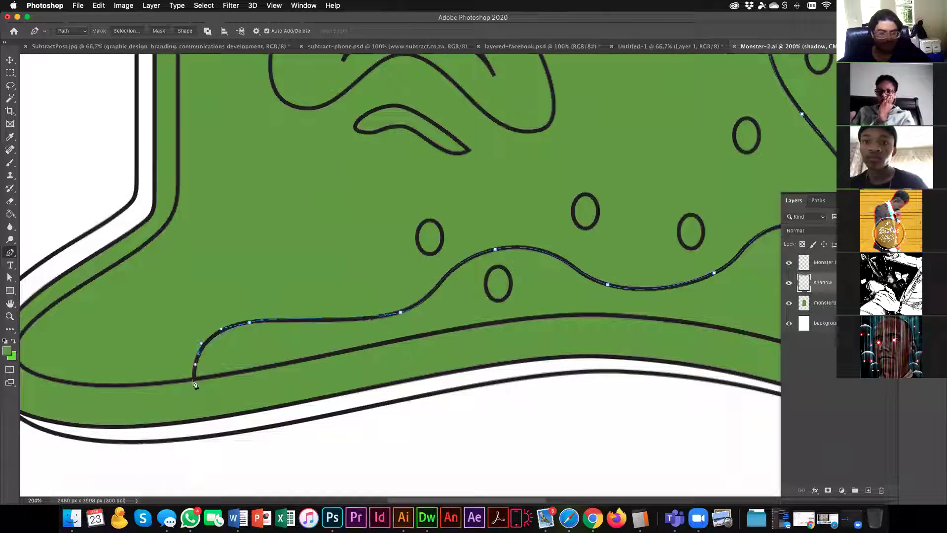
Trace the shadow path back along the body's bottom line and around the rounded foot corner to the side edge.
left_click_drag(433, 335, 501, 323)
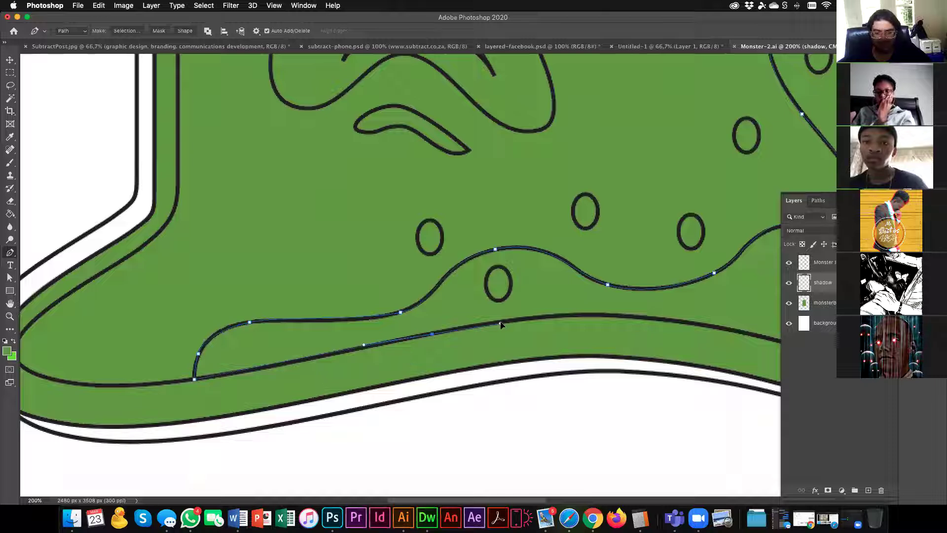
scroll(582, 346, "right", 5)
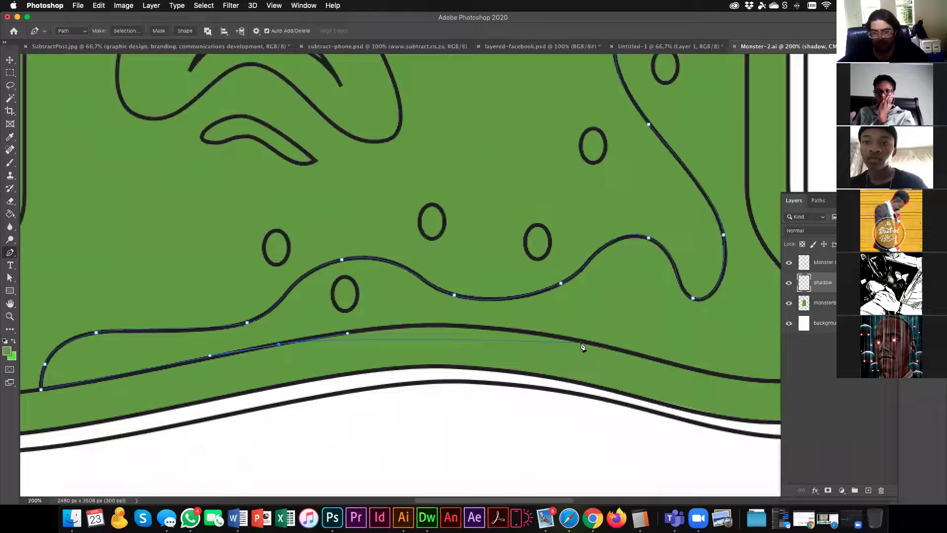
left_click_drag(581, 341, 704, 370)
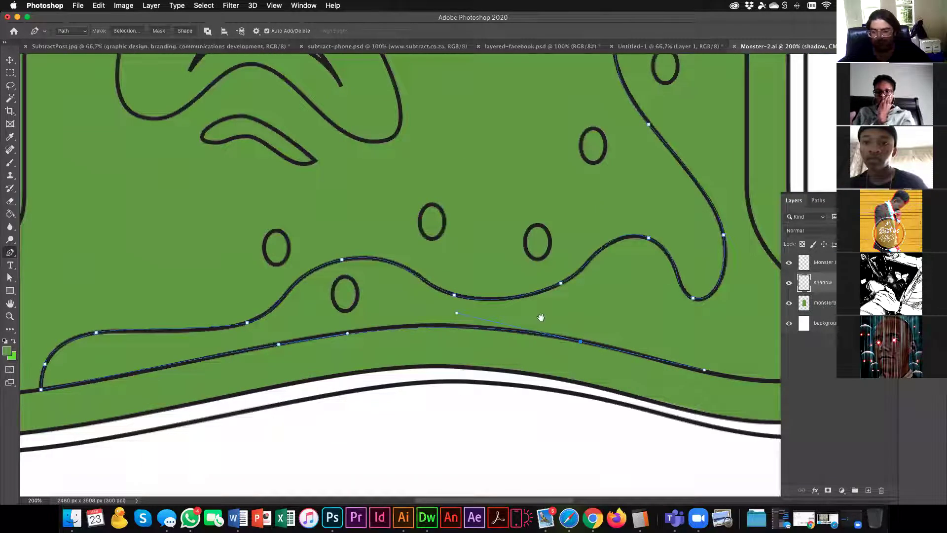
scroll(583, 355, "right", 5)
left_click(660, 368)
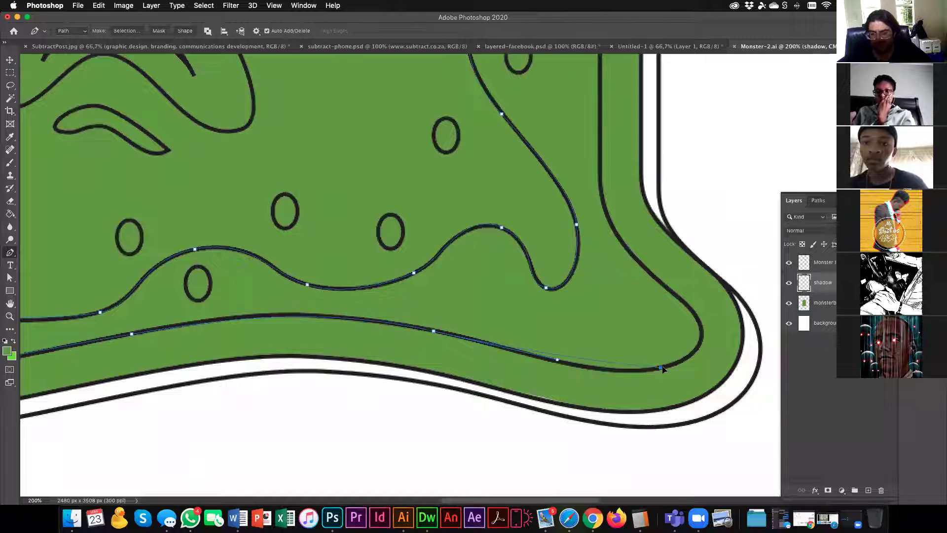
left_click_drag(699, 355, 690, 359)
left_click_drag(702, 327, 694, 296)
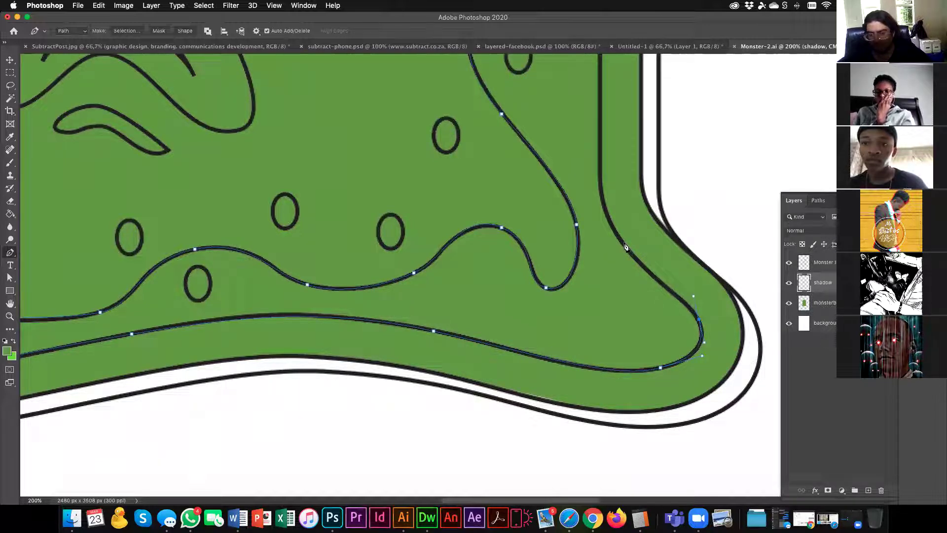
left_click_drag(627, 248, 595, 207)
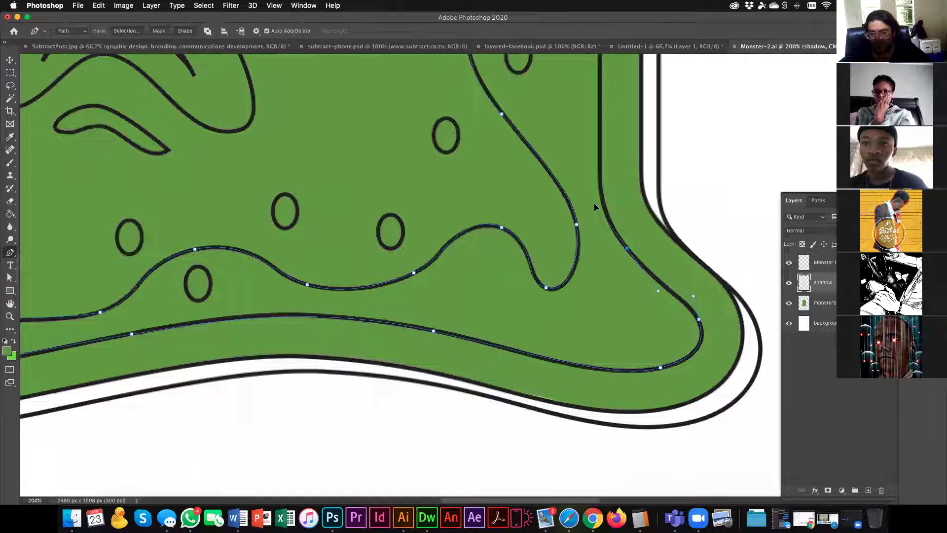
Continue the shadow path straight up the body's outer side line and into the curve toward the head.
scroll(611, 238, "up", 5)
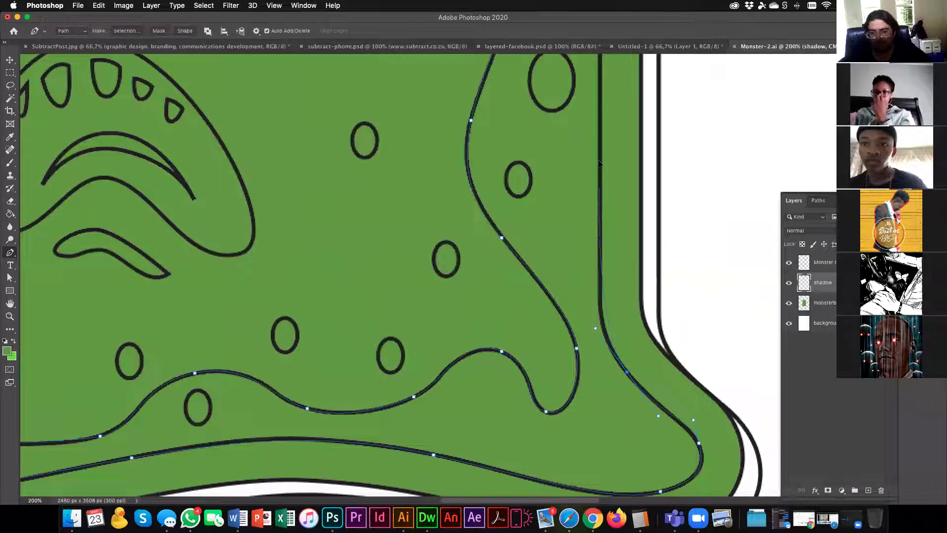
scroll(621, 353, "up", 8)
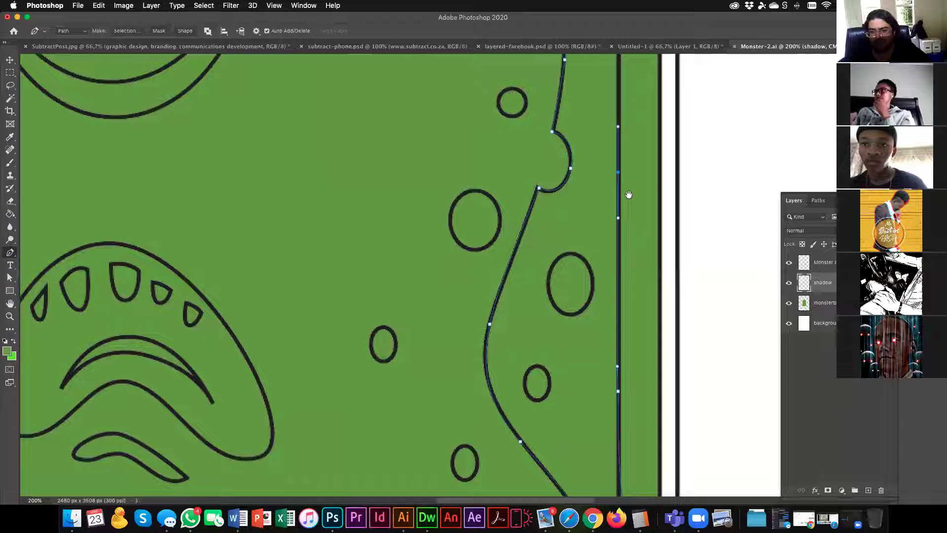
scroll(622, 136, "up", 8)
left_click(615, 136)
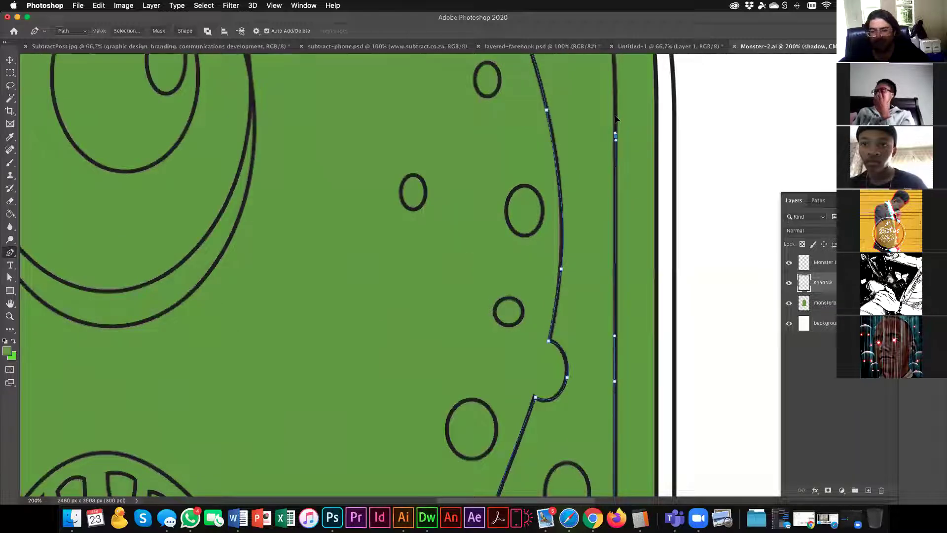
scroll(616, 97, "up", 8)
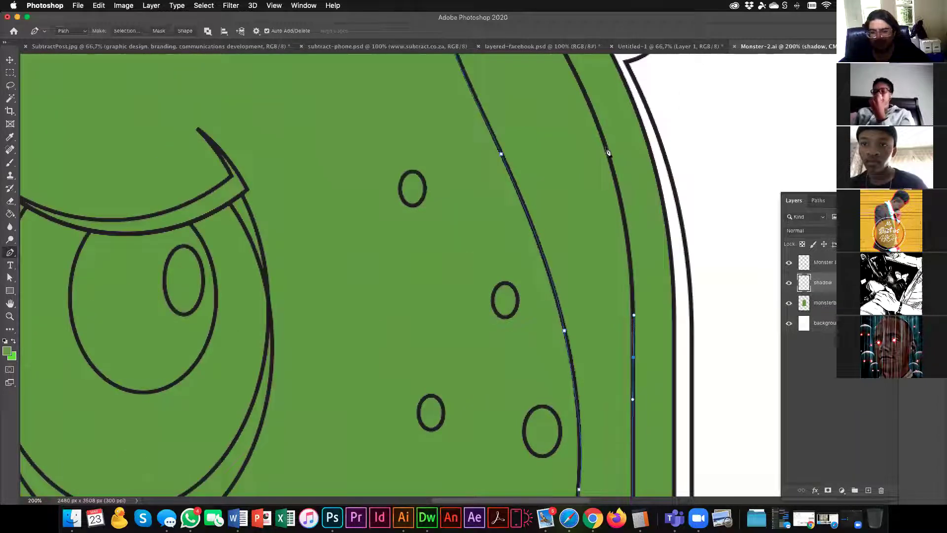
left_click(593, 106)
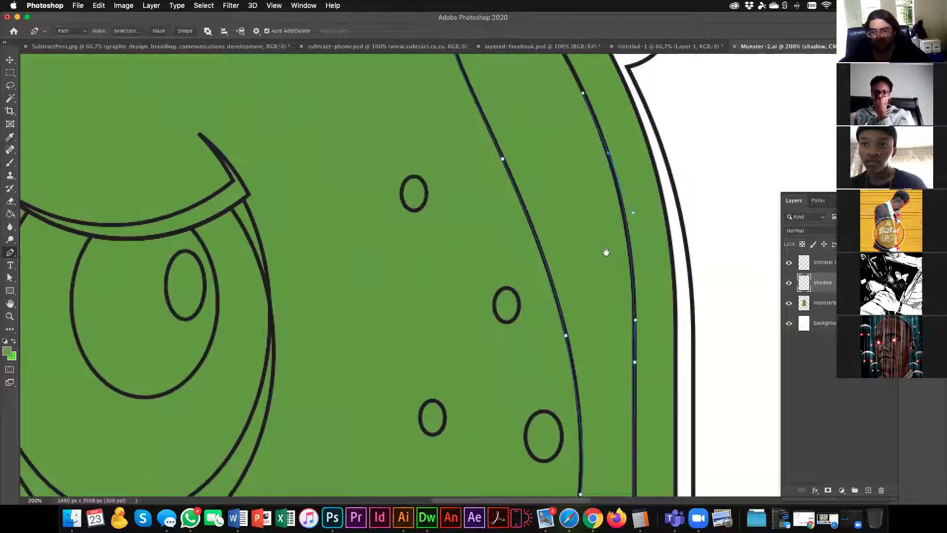
Trace around the inner tip below the hair fringe and close the side shadow's path at its starting point.
scroll(587, 254, "up", 9)
left_click(578, 231)
left_click(599, 232)
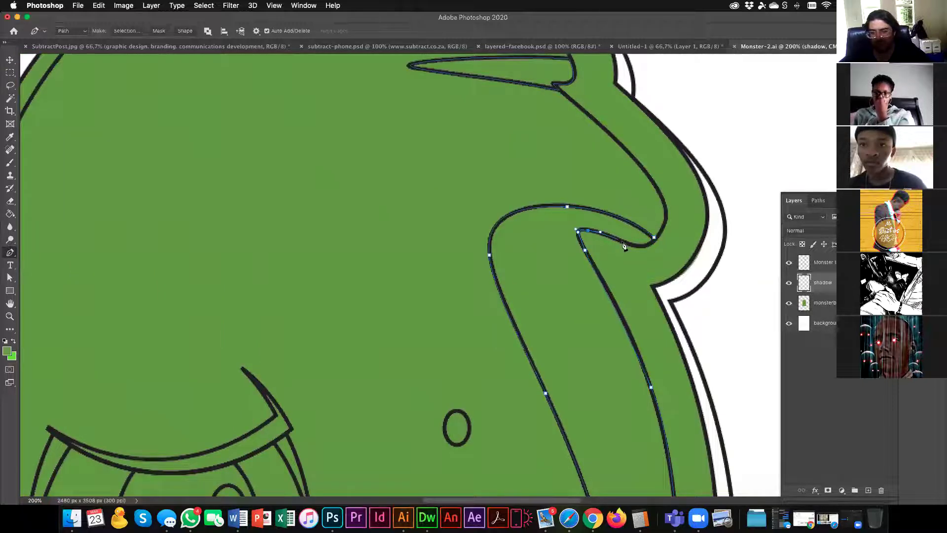
left_click_drag(625, 243, 634, 246)
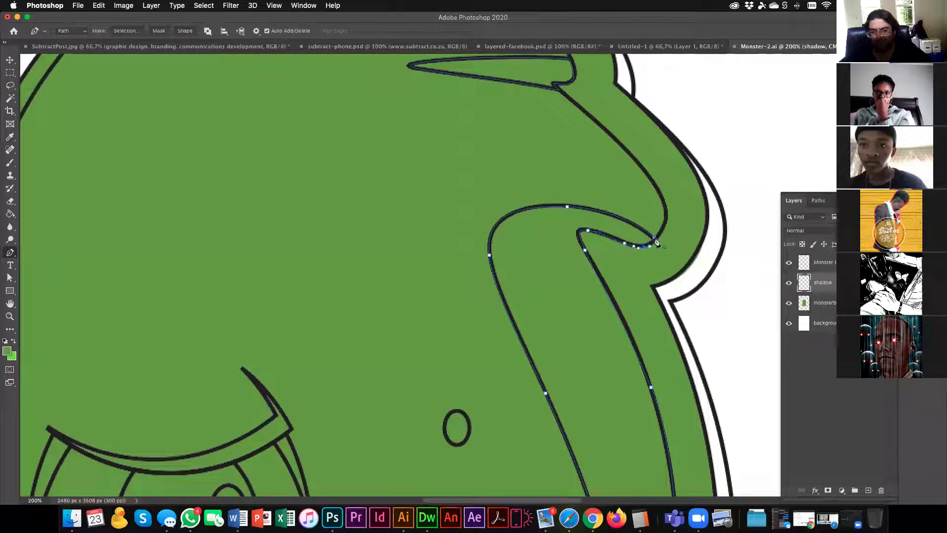
Trace the uppermost oval body spot between the eye and the side shadow as a closed Pen path.
scroll(493, 304, "down", 5)
left_click_drag(470, 300, 486, 300)
left_click_drag(471, 334, 466, 334)
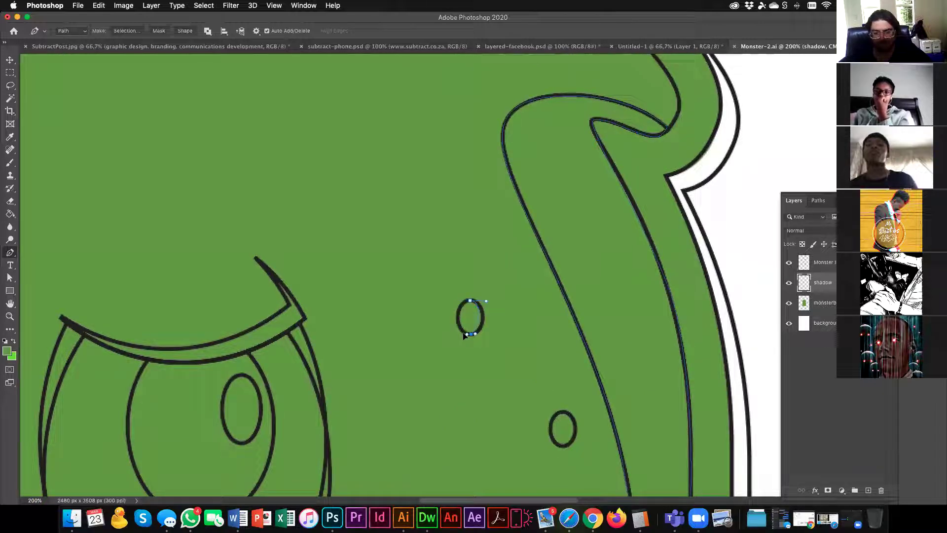
left_click(470, 300)
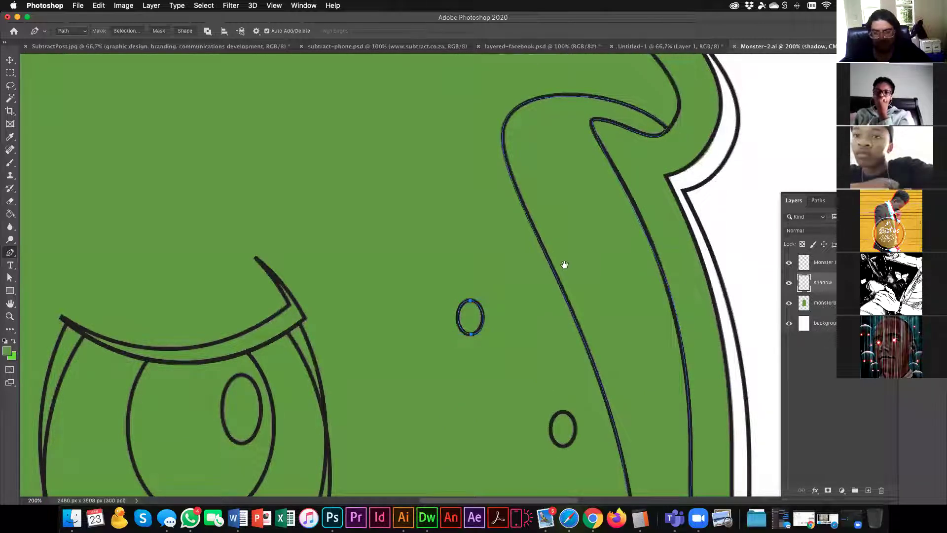
Trace the second oval body spot, closer to the side shadow's inner edge, as a closed Pen path.
scroll(557, 259, "down", 5)
left_click_drag(548, 251, 570, 252)
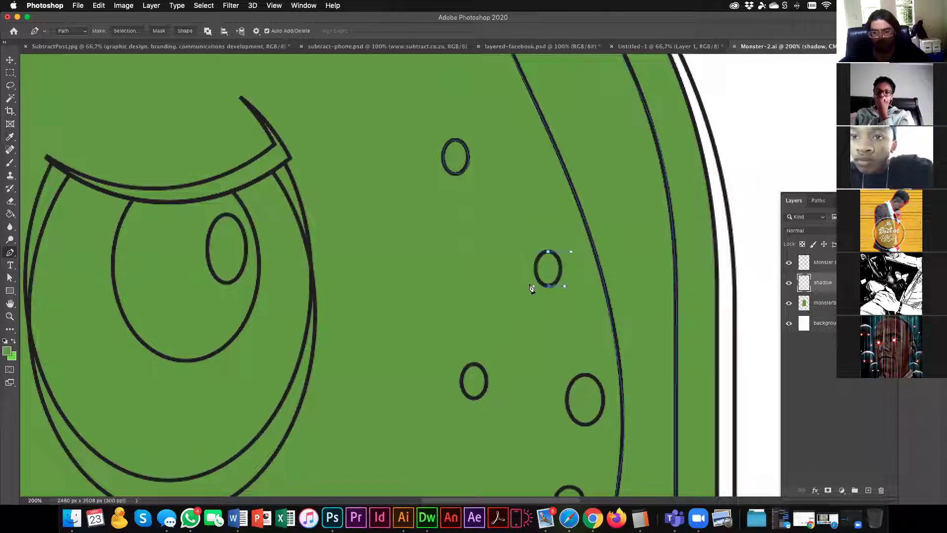
key("super+z")
left_click_drag(549, 286, 537, 284)
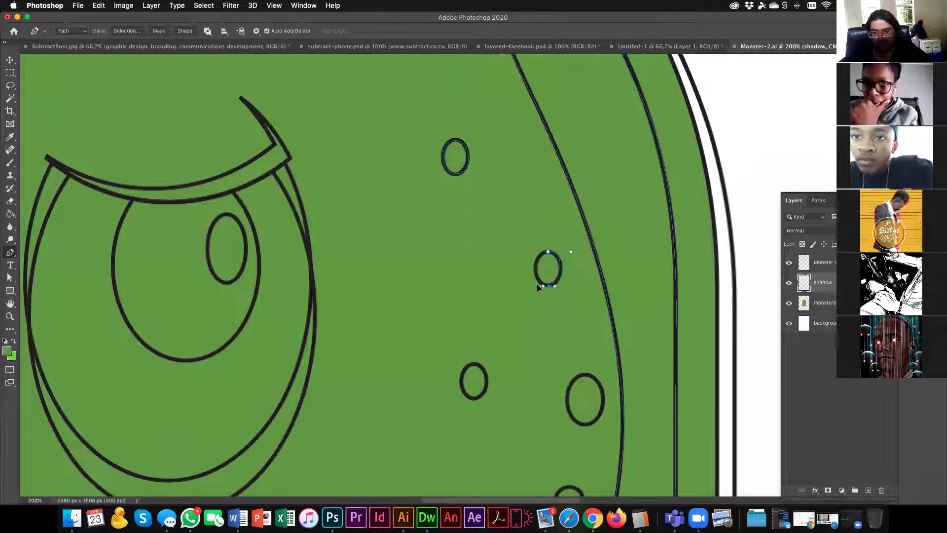
left_click(548, 252)
Trace the small oval spot beside the eye's lower half and the larger oval by the shadow edge as closed Pen paths.
left_click_drag(543, 309, 547, 251)
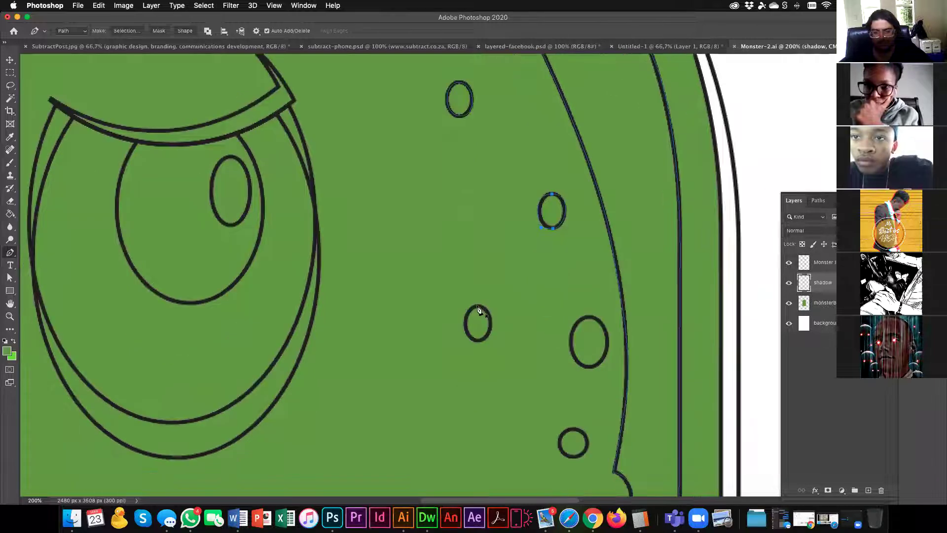
left_click_drag(476, 305, 498, 307)
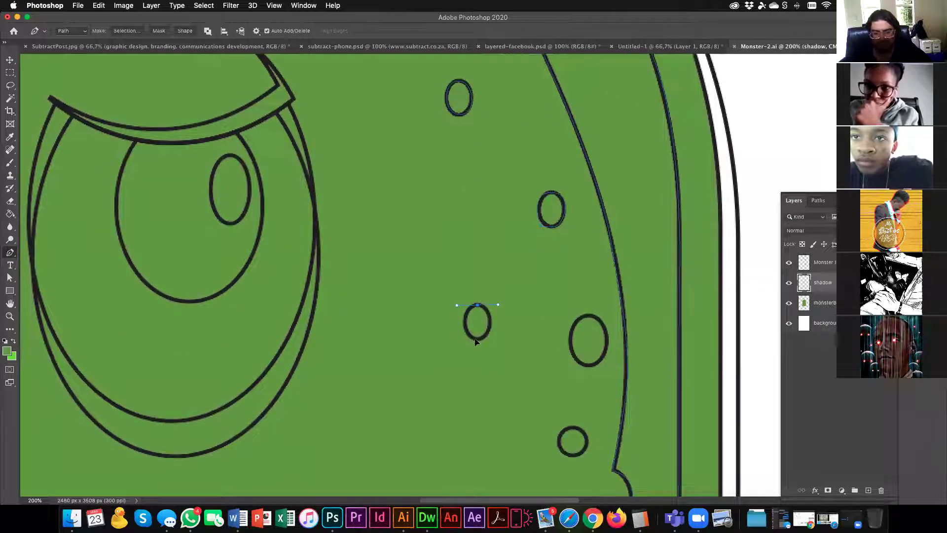
left_click_drag(477, 340, 464, 341)
left_click(477, 305)
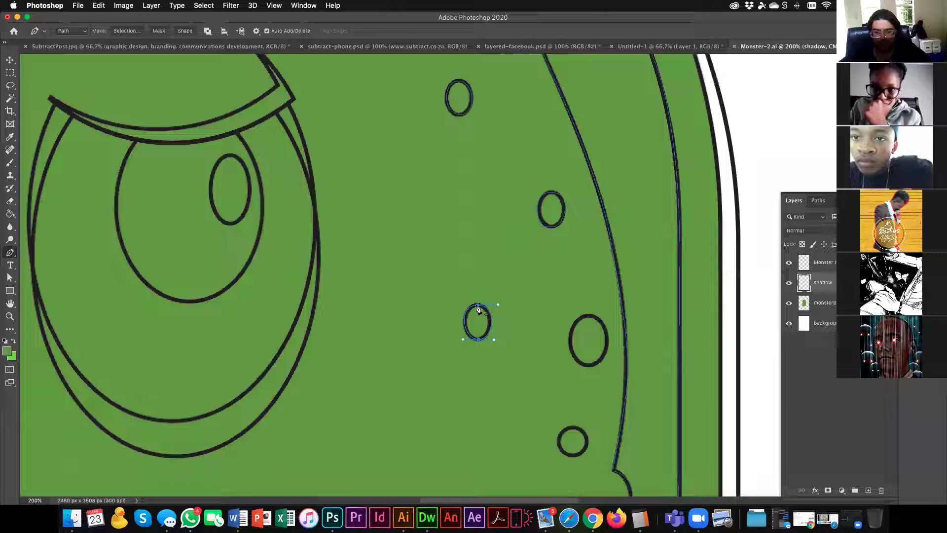
left_click_drag(588, 316, 636, 316)
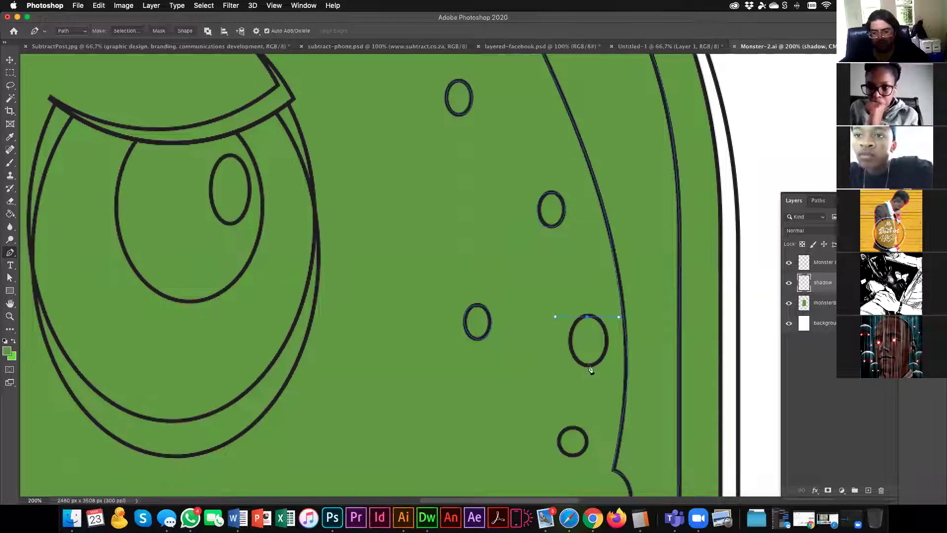
left_click_drag(589, 366, 570, 367)
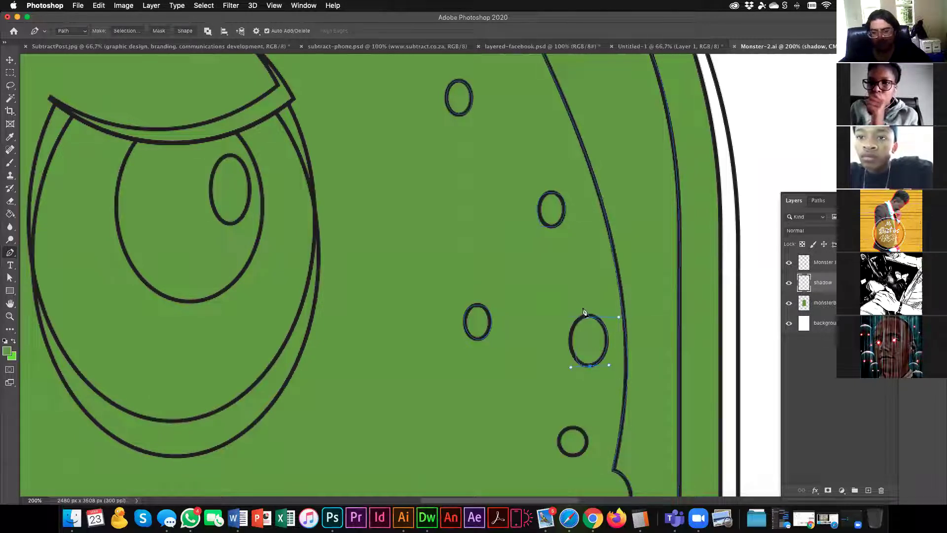
left_click(587, 317)
Trace the small round spot just above the side shadow's notch as a closed Pen path.
left_click_drag(598, 409, 537, 275)
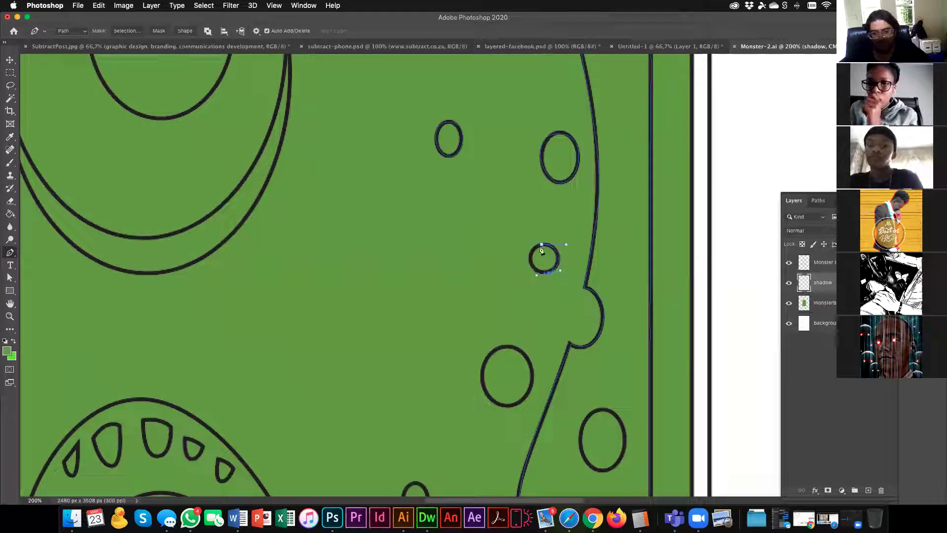
scroll(539, 292, "down", 3)
scroll(539, 291, "left", 1)
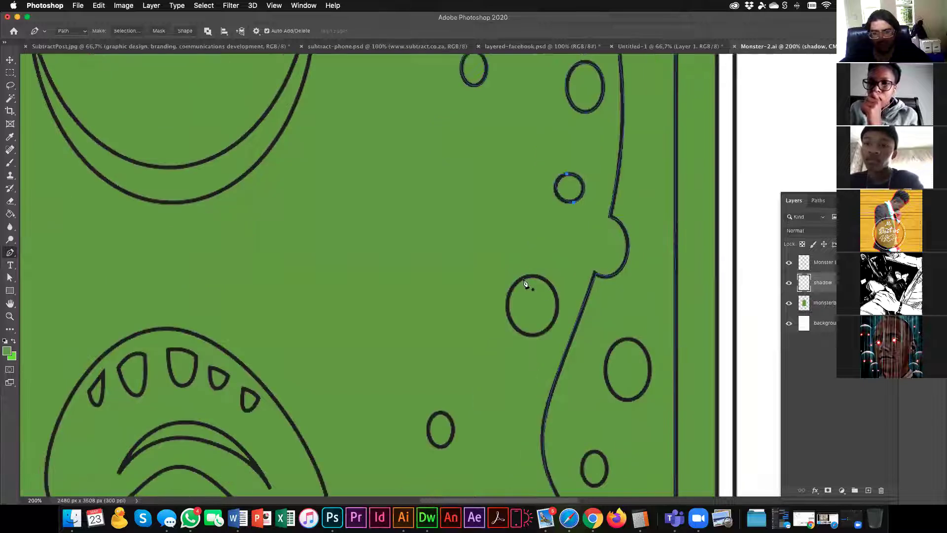
Finish the large oval spot just below the side shadow's notch and trace the small oval beside the mouth as closed Pen paths.
left_click_drag(549, 328, 528, 345)
left_click(525, 282)
scroll(545, 232, "down", 8)
scroll(545, 232, "left", 3)
left_click_drag(503, 221, 525, 220)
left_click_drag(508, 256, 496, 256)
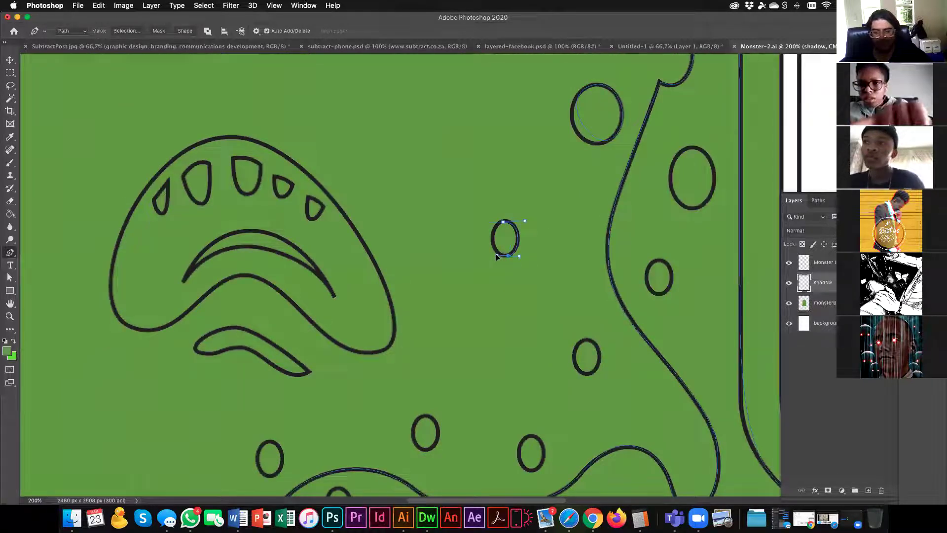
left_click(503, 221)
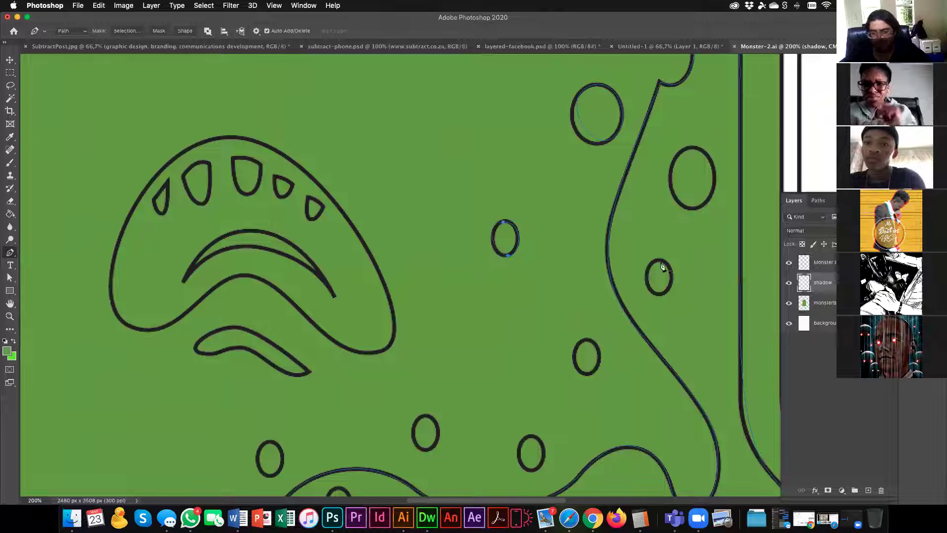
Trace the small oval and the larger oval above it, both inside the side shadow, as closed Pen paths.
left_click_drag(659, 259, 678, 259)
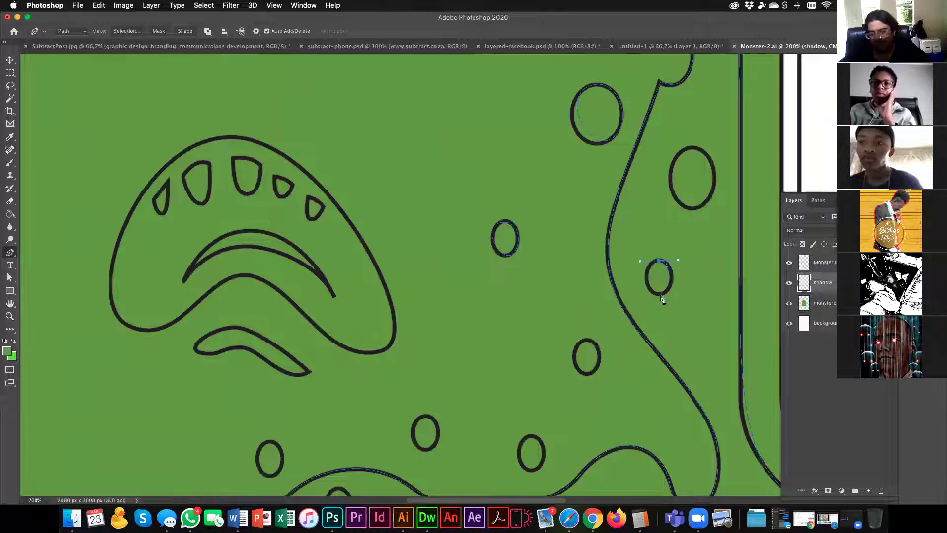
left_click_drag(661, 296, 649, 297)
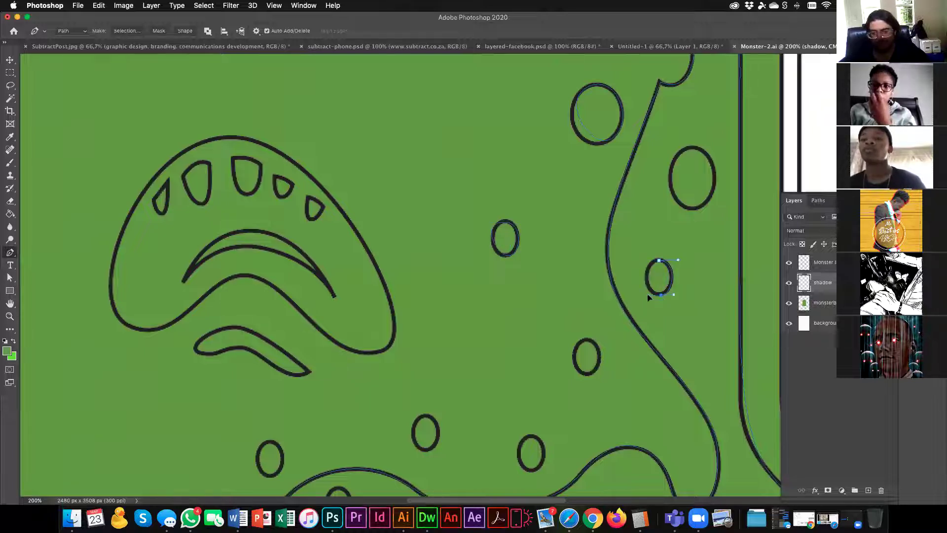
left_click(659, 260)
left_click(691, 147)
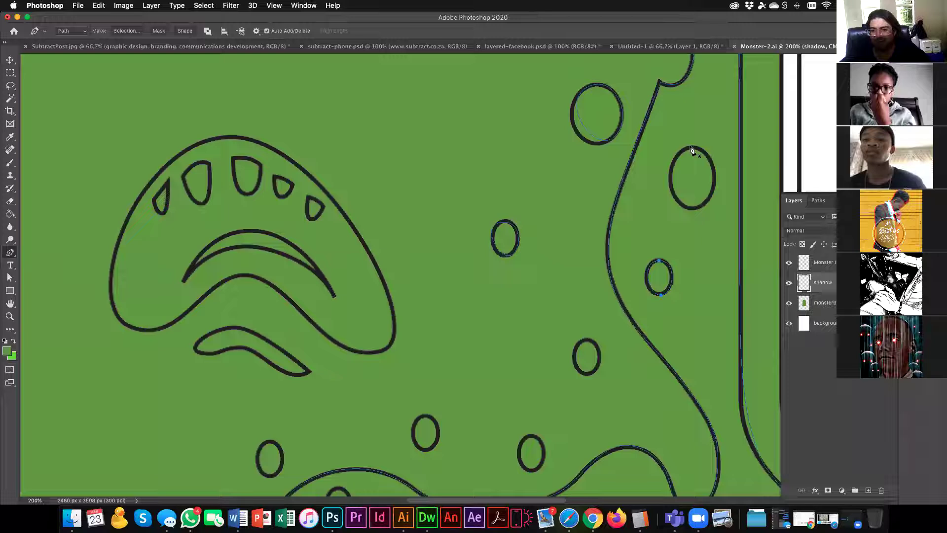
left_click_drag(691, 147, 699, 147)
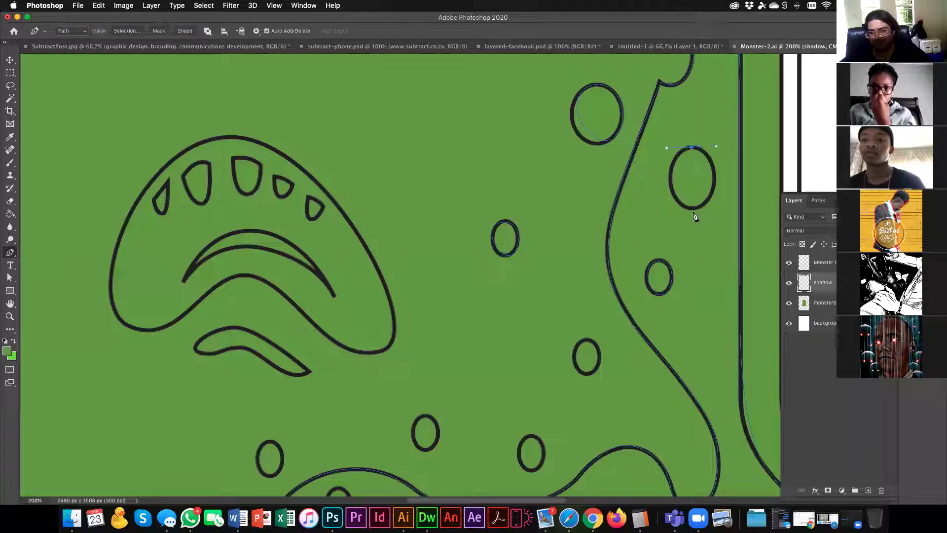
left_click_drag(695, 209, 672, 211)
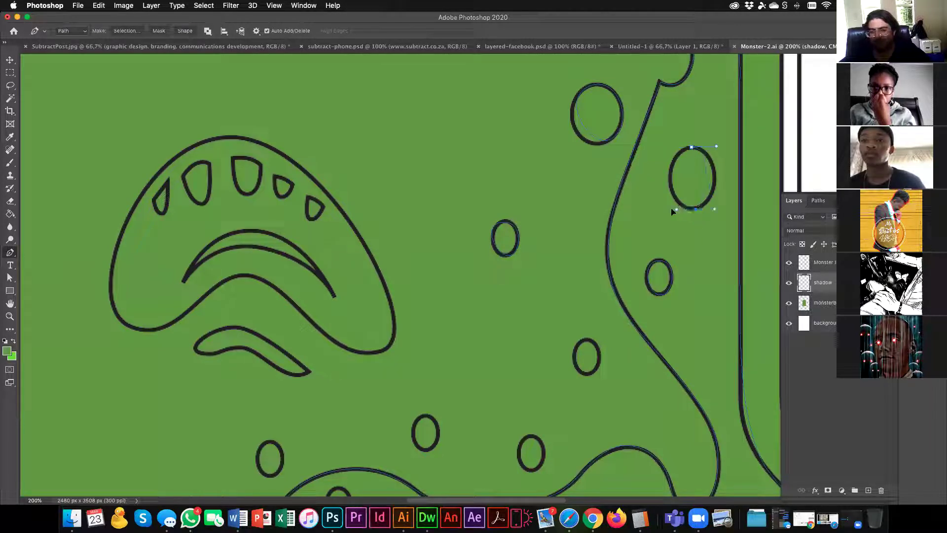
Trace the two small oval spots between the mouth and the side shadow's lower bend as closed Pen paths.
scroll(666, 168, "down", 2)
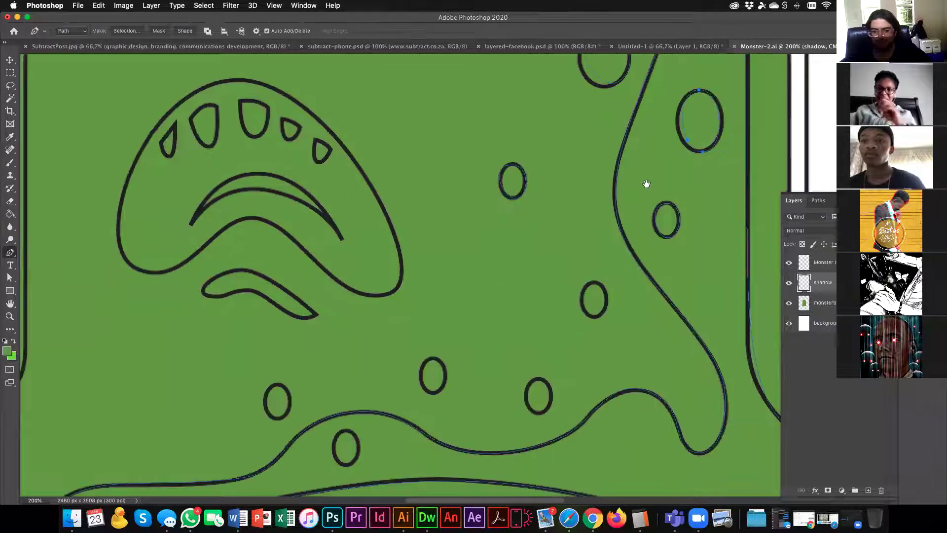
scroll(610, 197, "down", 4)
left_click_drag(609, 198, 625, 197)
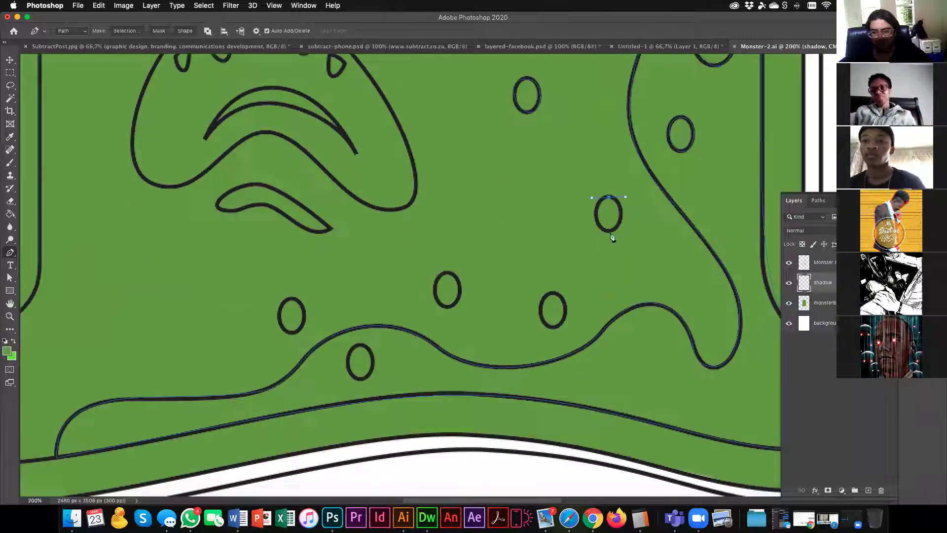
left_click_drag(609, 231, 594, 232)
left_click_drag(553, 294, 574, 294)
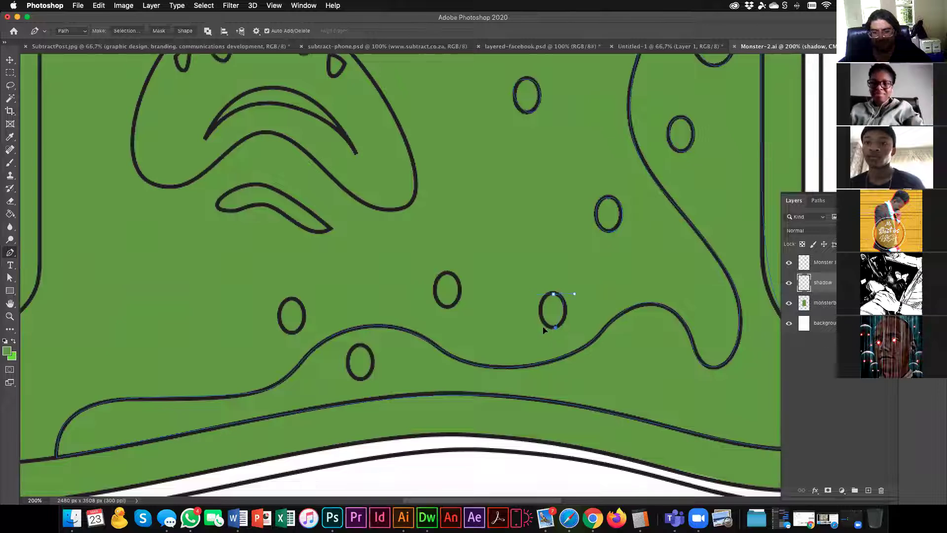
left_click(555, 295)
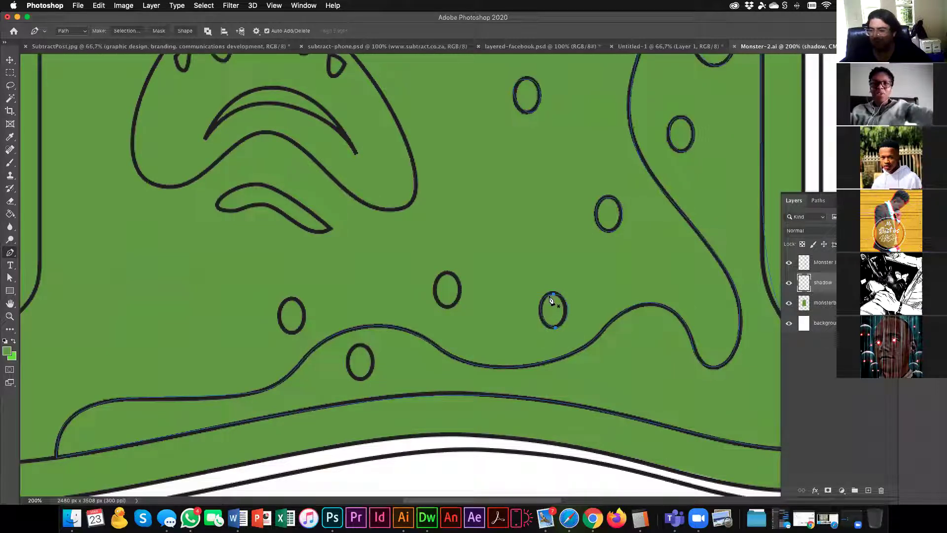
Trace the two small oval spots below the mouth and the one inside the bottom shadow as closed Pen paths.
left_click_drag(446, 273, 464, 273)
left_click_drag(448, 307, 438, 307)
left_click(446, 275)
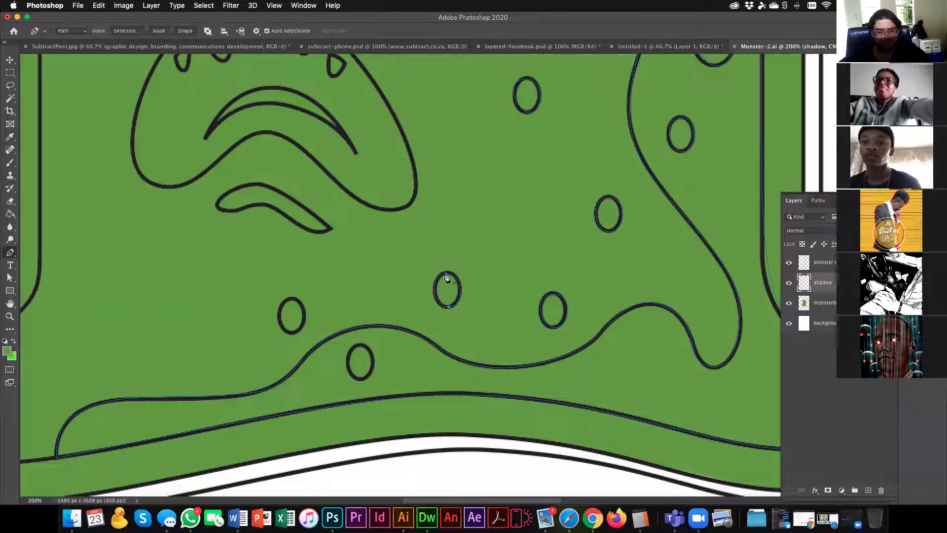
left_click_drag(290, 299, 308, 299)
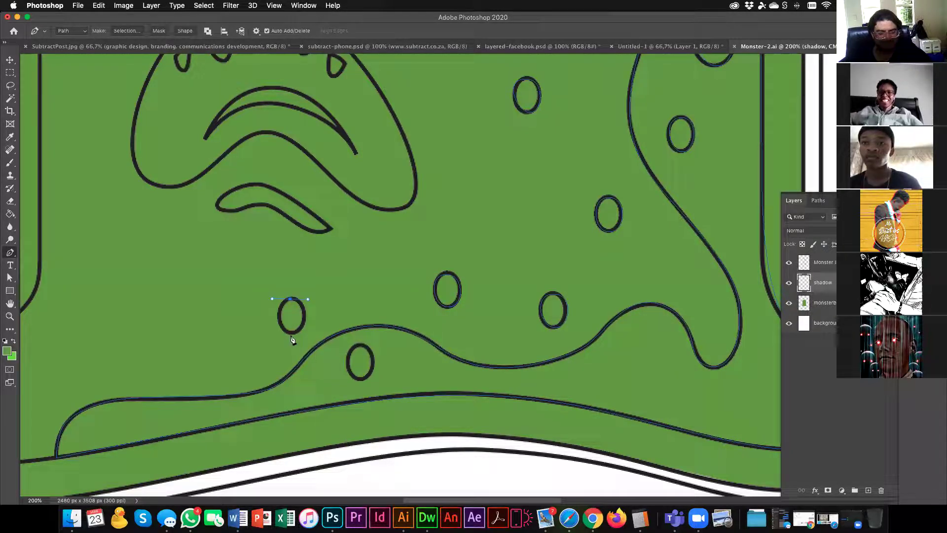
left_click_drag(279, 333, 276, 334)
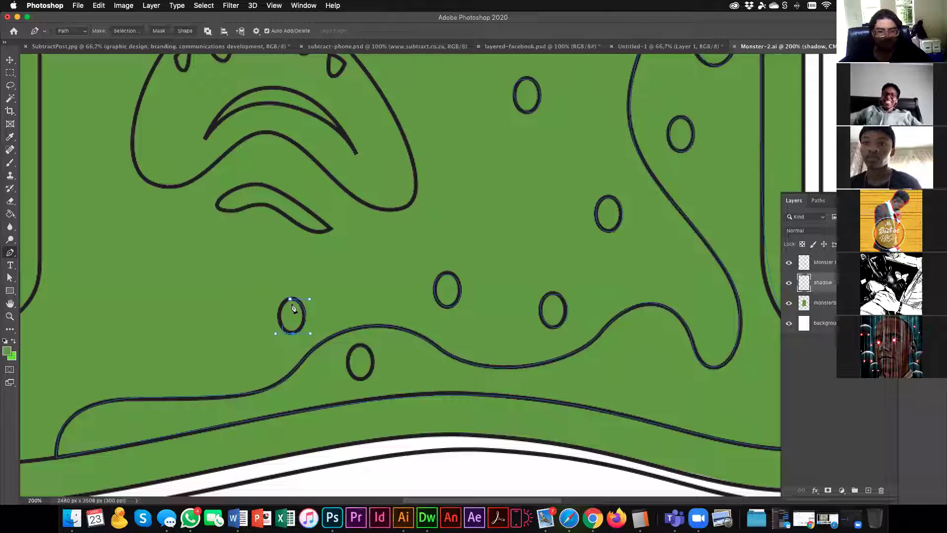
left_click(291, 300)
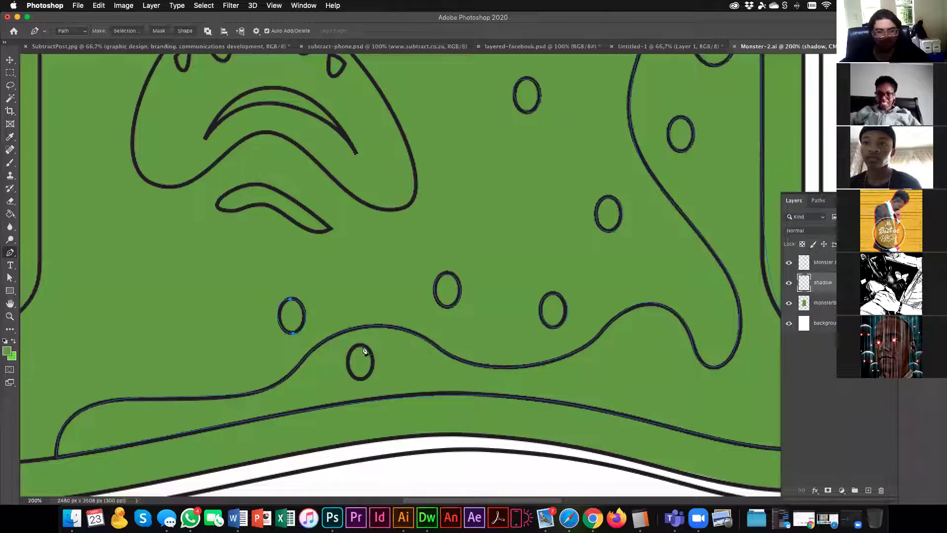
left_click_drag(359, 346, 373, 345)
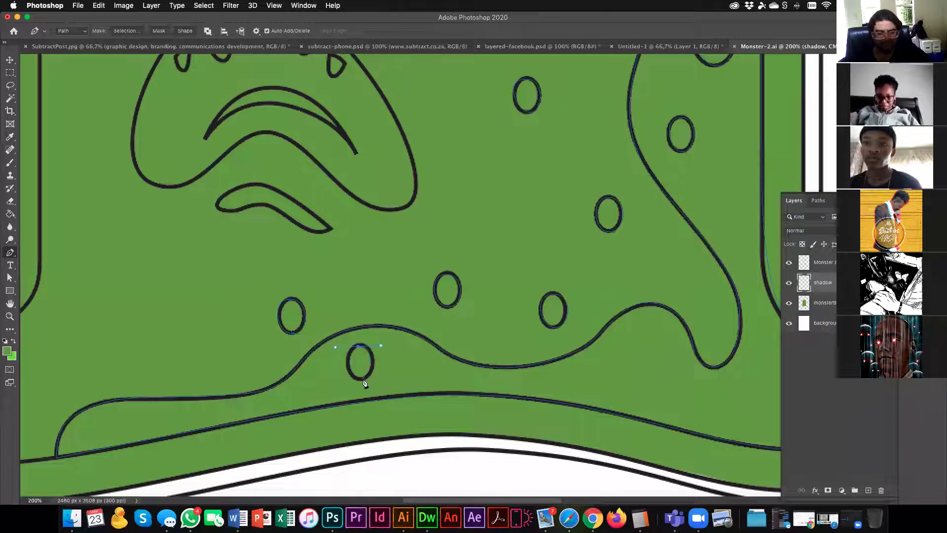
left_click_drag(364, 378, 348, 380)
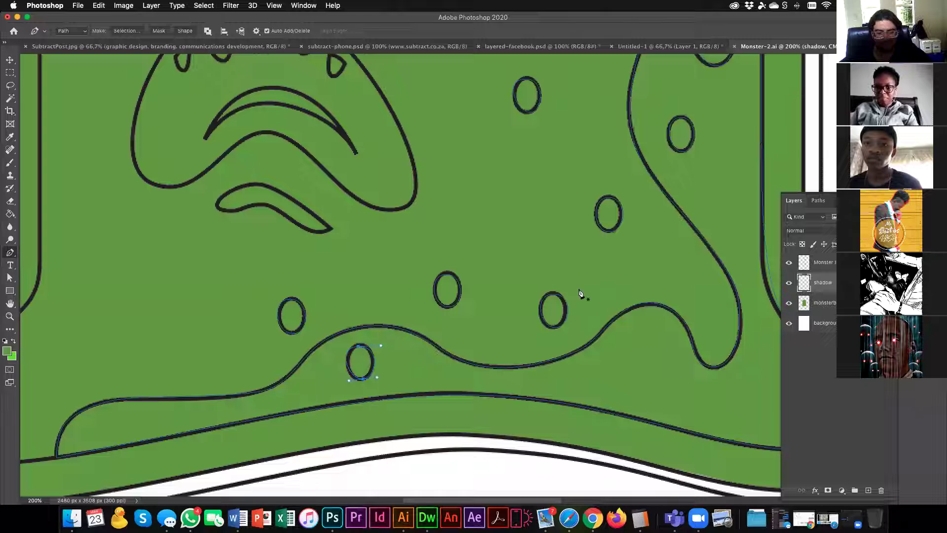
Adjust the curve handle of the large oval spot below the side shadow's notch to match its outline.
scroll(580, 292, "right", 4)
scroll(579, 293, "up", 2)
scroll(520, 330, "up", 3)
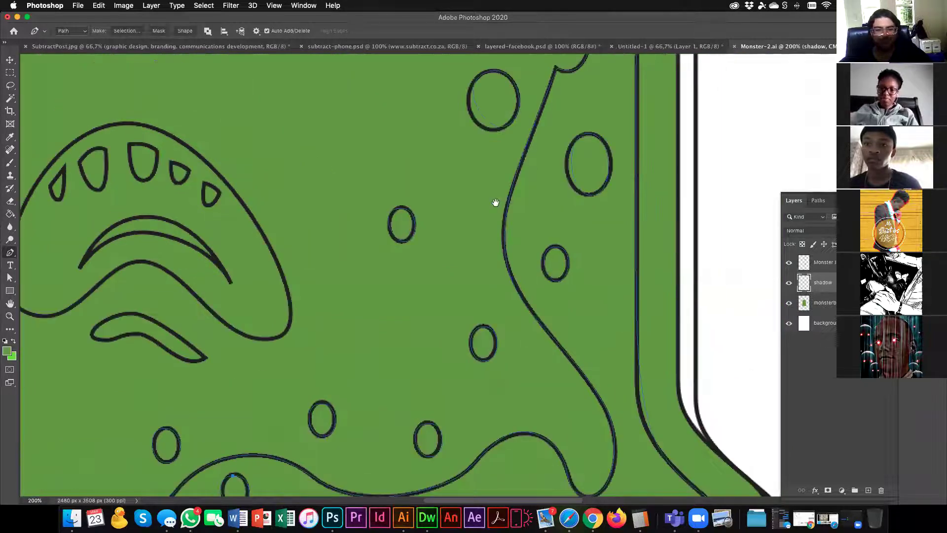
scroll(23, 254, "up", 2)
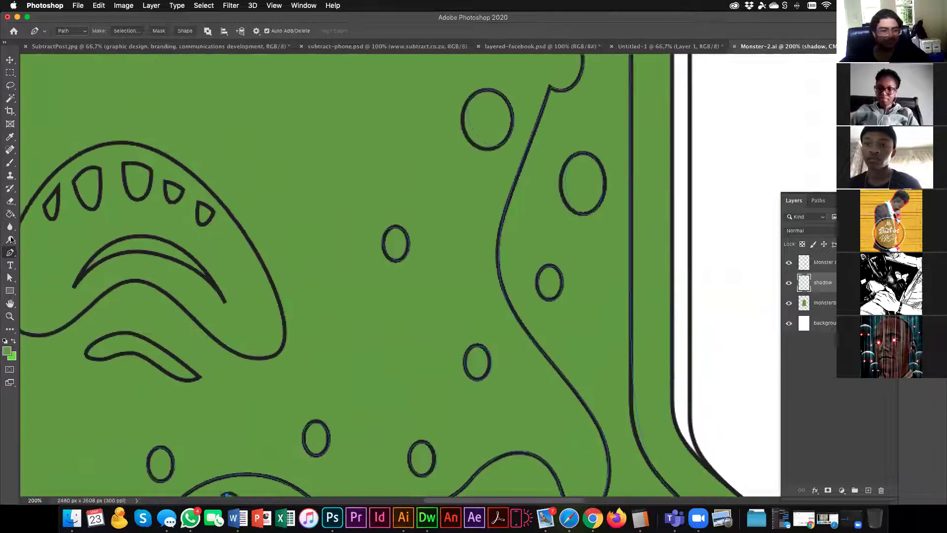
key("a")
left_click(462, 112)
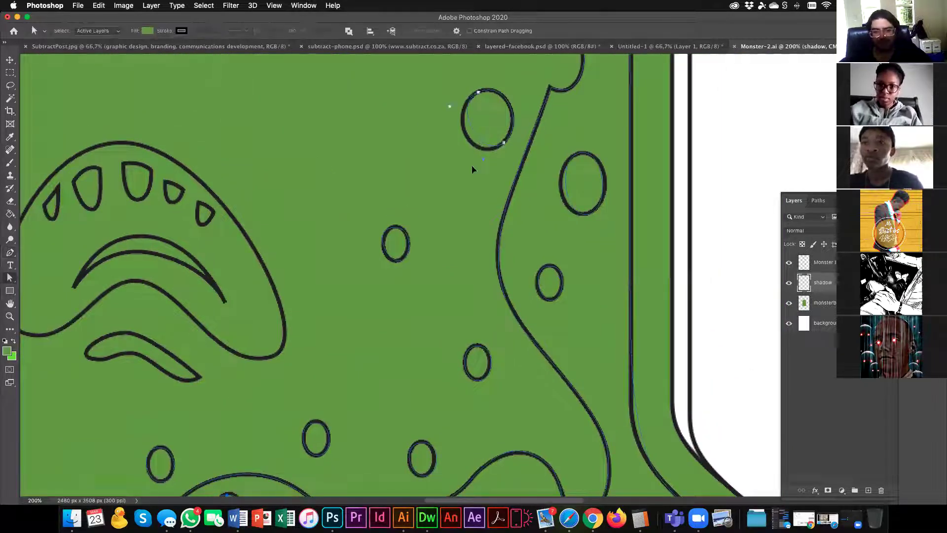
left_click_drag(449, 108, 443, 111)
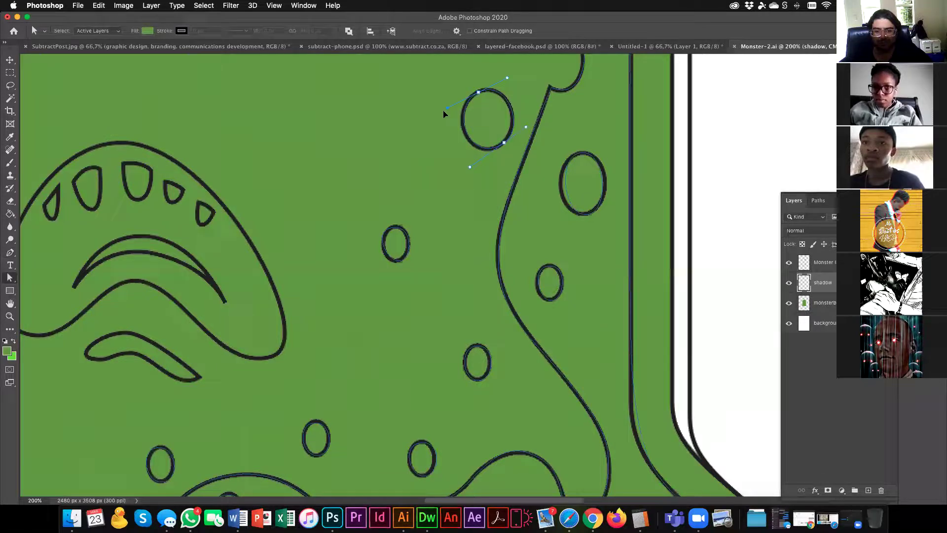
Refine the anchor points and curves of the small oval spot inside the bottom shadow.
left_click_drag(511, 256, 541, 156)
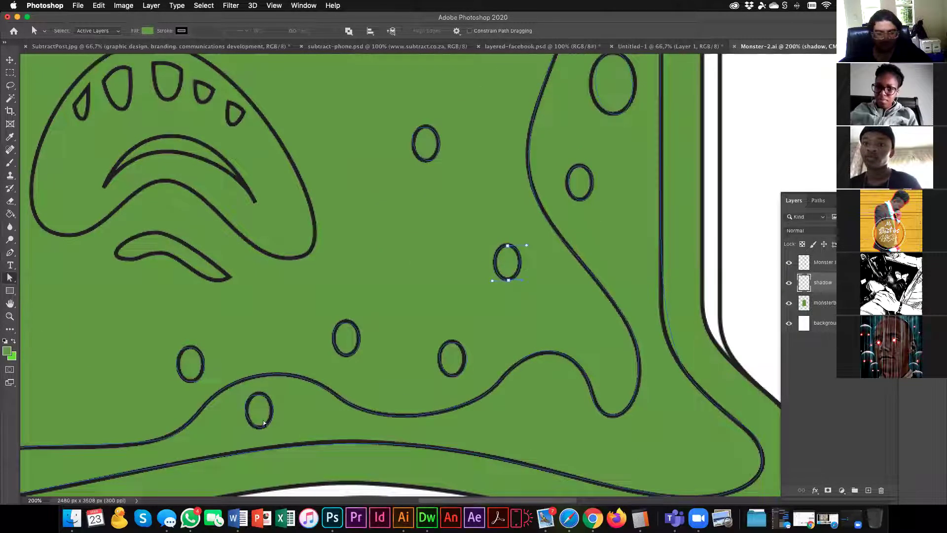
left_click(261, 399)
left_click_drag(259, 394, 260, 392)
left_click_drag(262, 428, 258, 428)
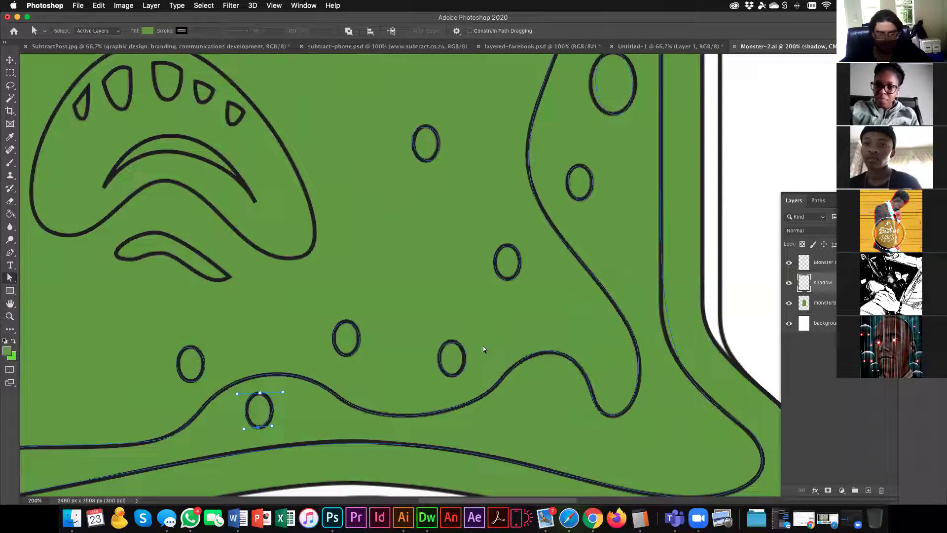
Adjust the paths of the rightmost and leftmost small oval spots just above the bottom shadow to fit their outlines.
left_click(462, 375)
left_click_drag(453, 377, 450, 376)
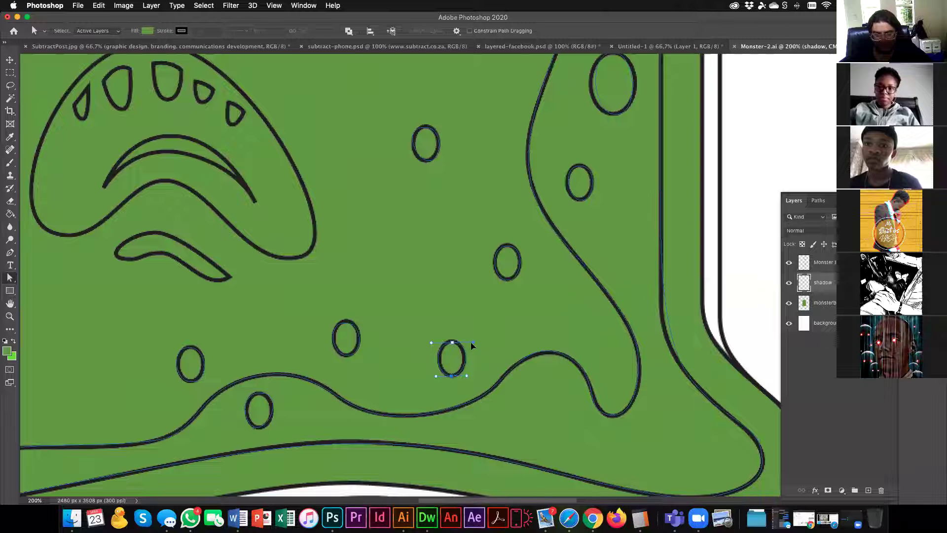
scroll(187, 351, "up", 1)
left_click(186, 364)
left_click_drag(189, 360, 187, 360)
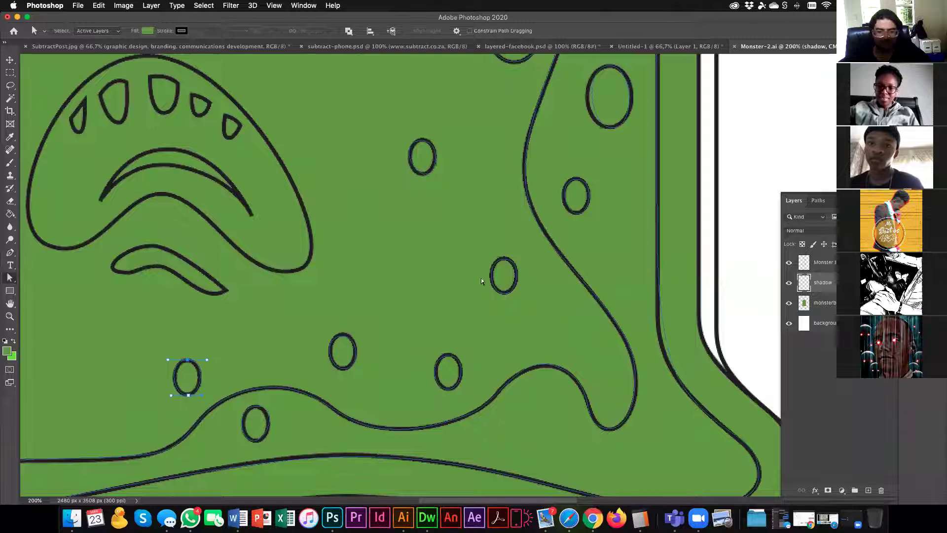
Refine the curve handles of the small and larger oval spots inside the side shadow to match their outlines.
scroll(503, 247, "up", 3)
scroll(503, 247, "right", 1)
left_click(553, 260)
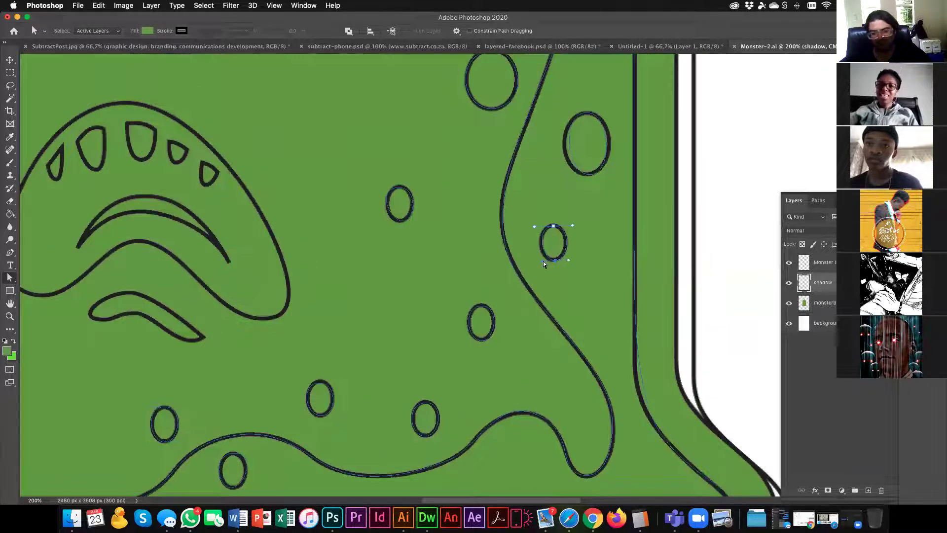
scroll(495, 313, "up", 8)
scroll(495, 314, "right", 3)
left_click(492, 280)
left_click_drag(478, 246, 475, 245)
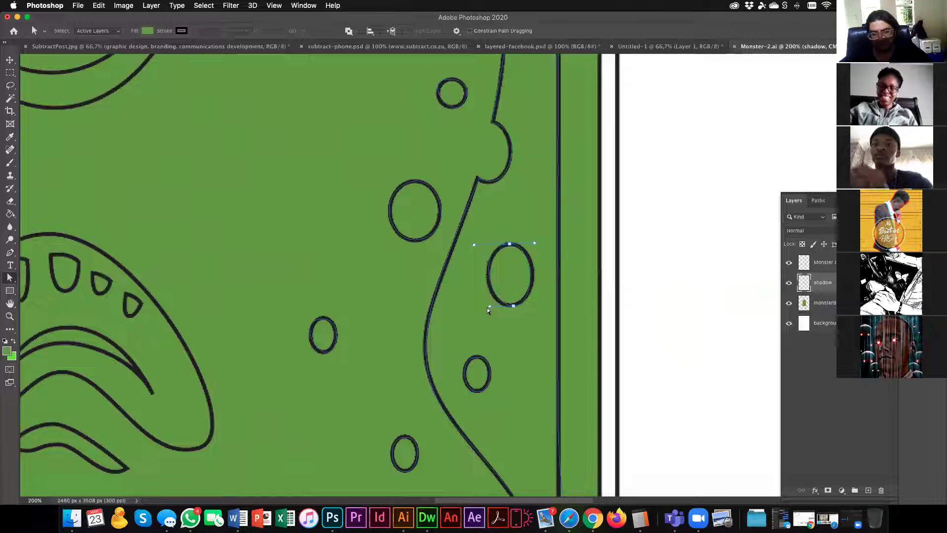
left_click(512, 307)
left_click_drag(494, 307, 484, 307)
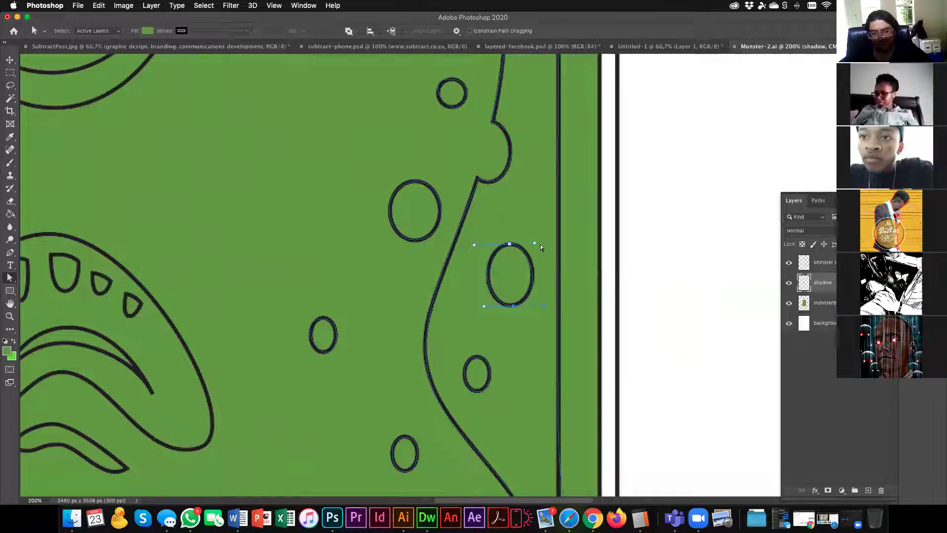
Adjust the lower anchor and curve handles of the small round spot just above the side shadow's notch.
scroll(520, 191, "up", 5)
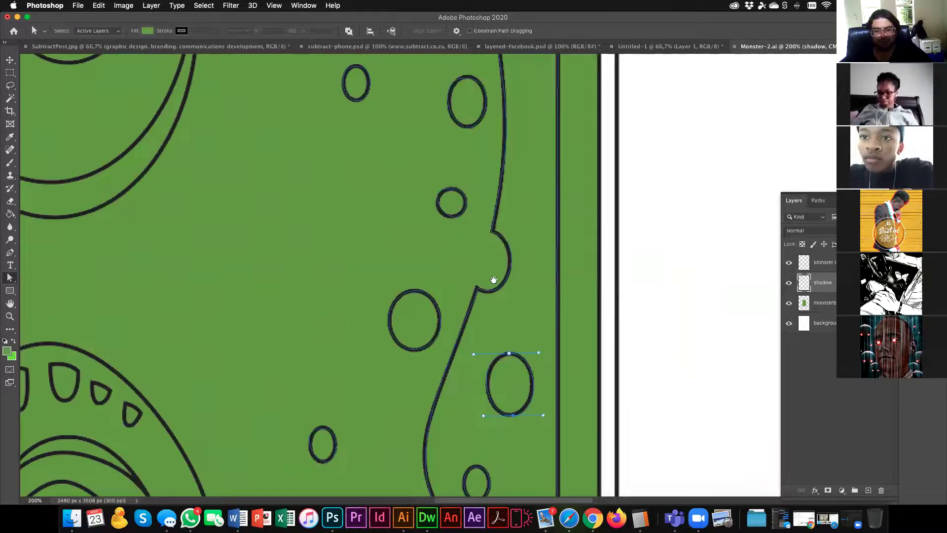
left_click(439, 202)
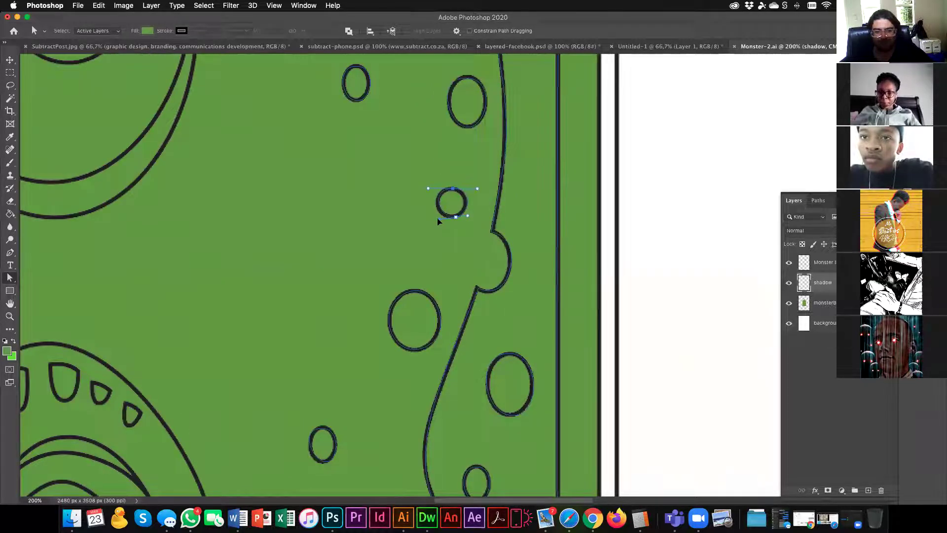
left_click_drag(455, 217, 474, 190)
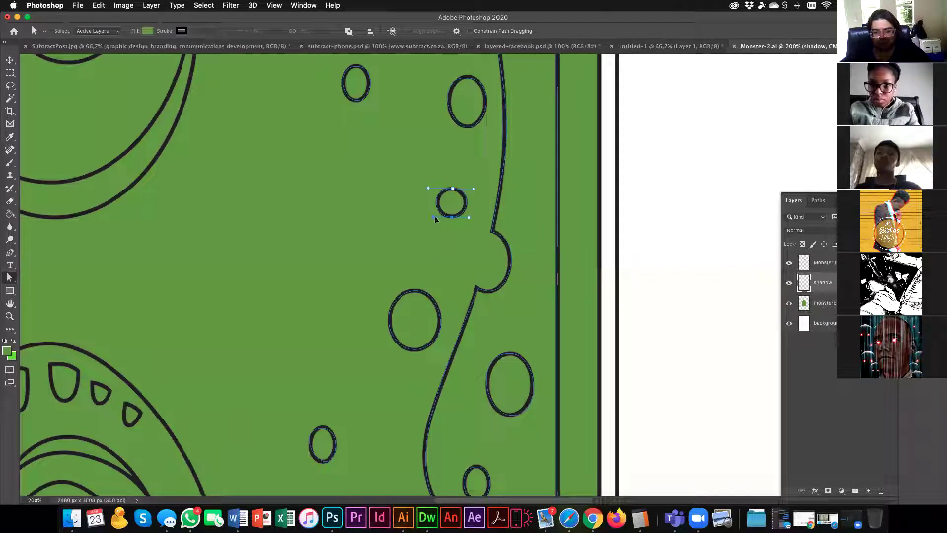
Widen the upper and lower curves of the larger oval spot along the side shadow's inner edge to fit its outline.
left_click(470, 124)
scroll(456, 207, "up", 5)
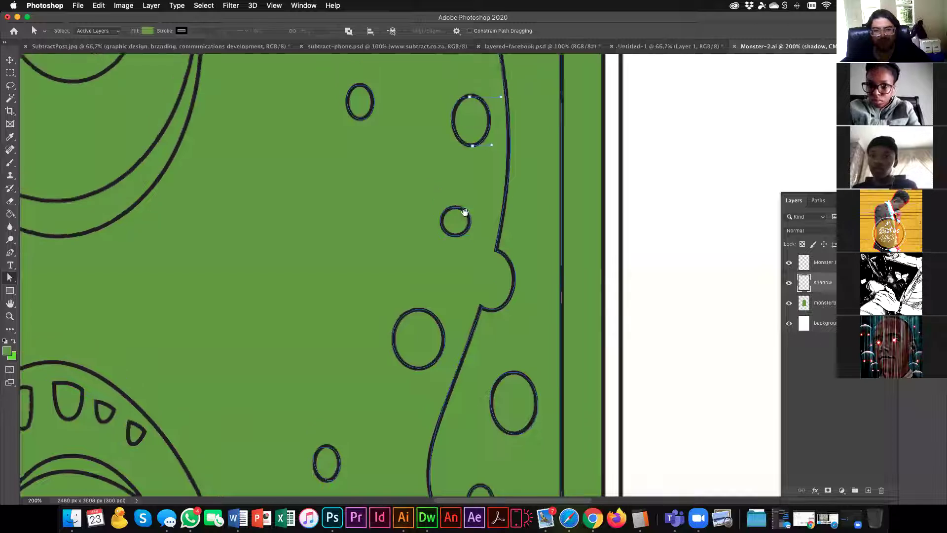
left_click_drag(438, 194, 446, 194)
left_click_drag(454, 245, 448, 245)
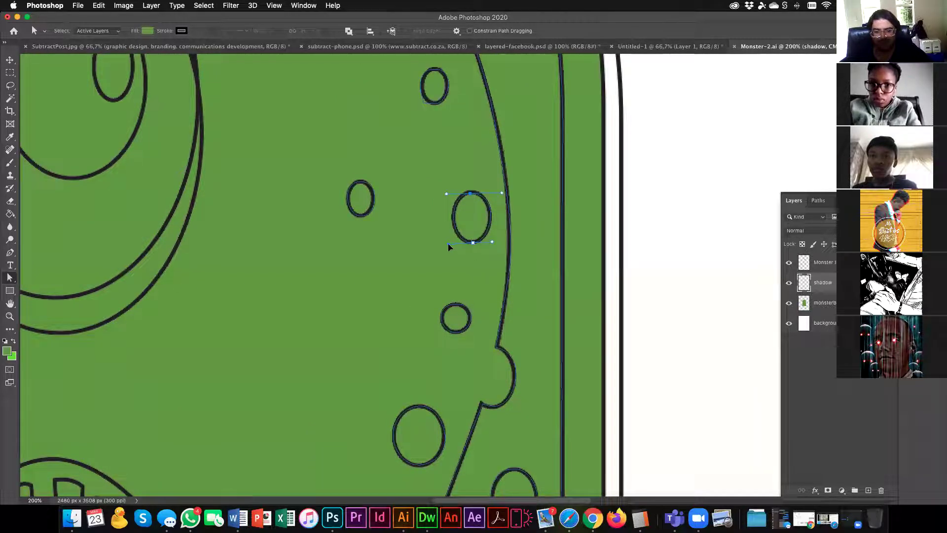
Save the work path with the traced side shadow and spots under the name "shadow".
left_click(336, 227, "alt")
left_click(392, 225, "alt")
left_click_drag(396, 226, 460, 200)
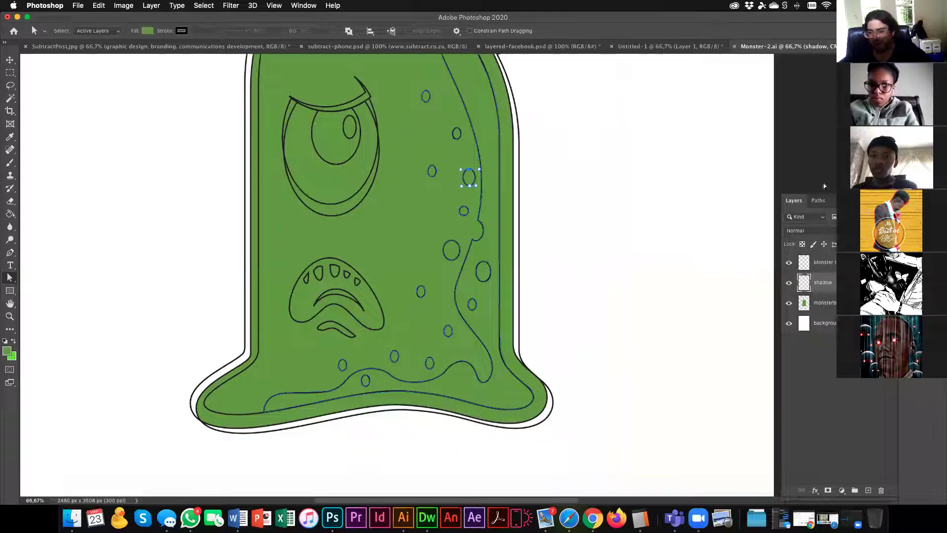
left_click(819, 200)
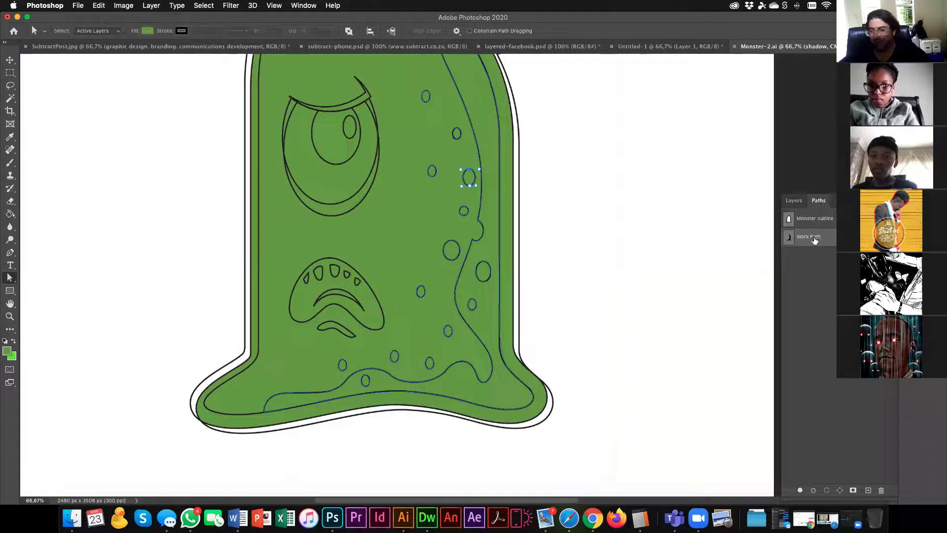
double_click(816, 239)
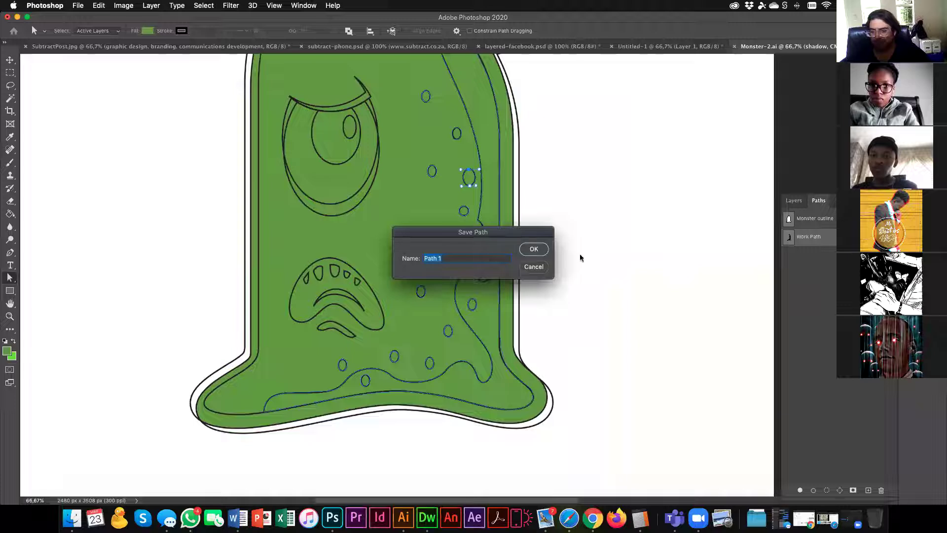
type("shadow")
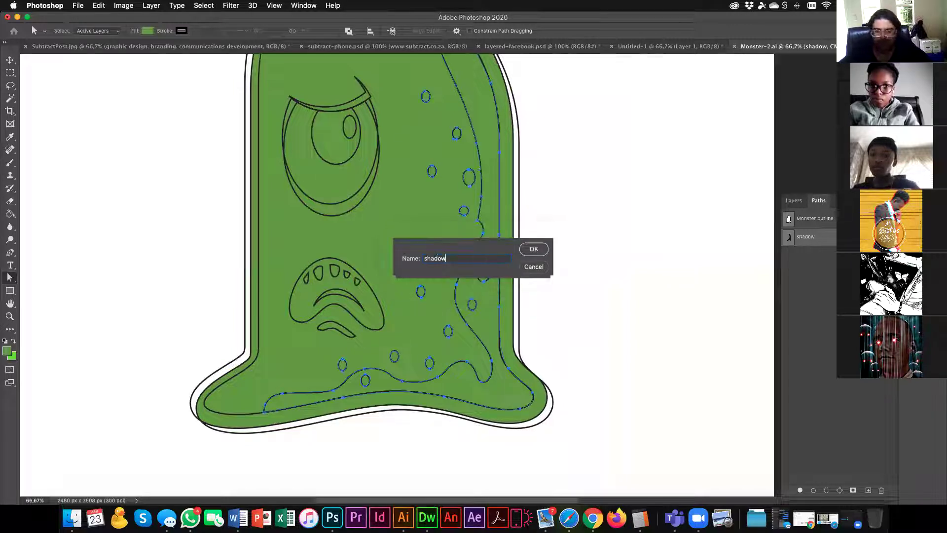
key("Return")
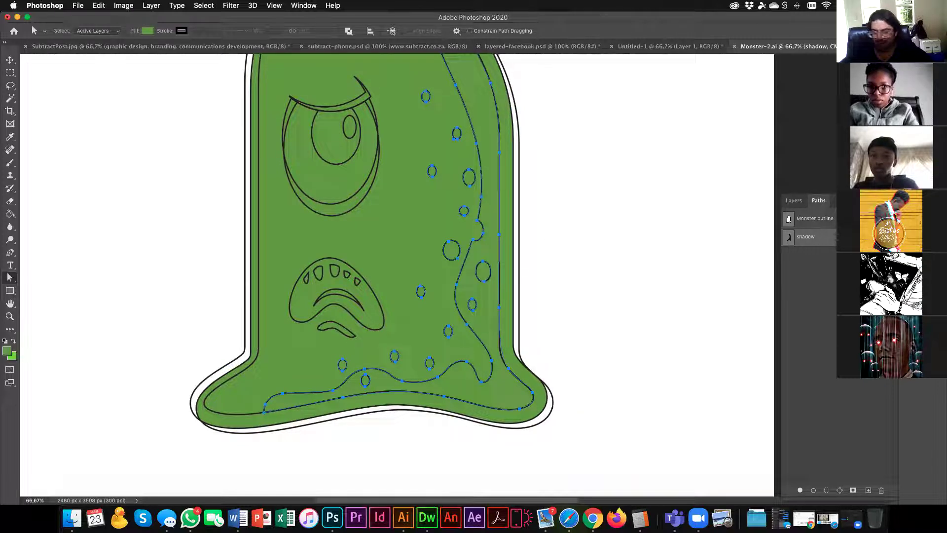
Trace the small curved shadow below the mouth as a closed Pen path in the shadow path.
key("p")
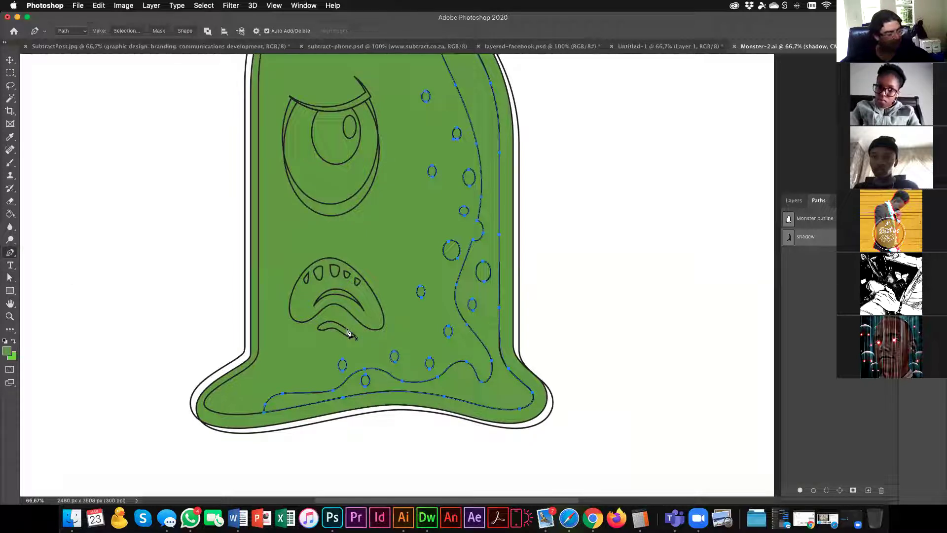
scroll(348, 333, "up", 3)
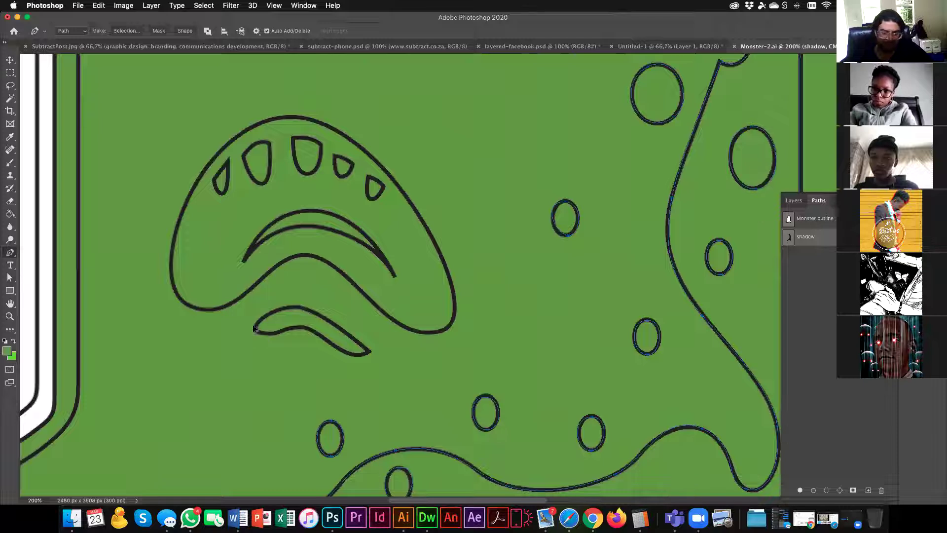
left_click_drag(295, 307, 316, 307)
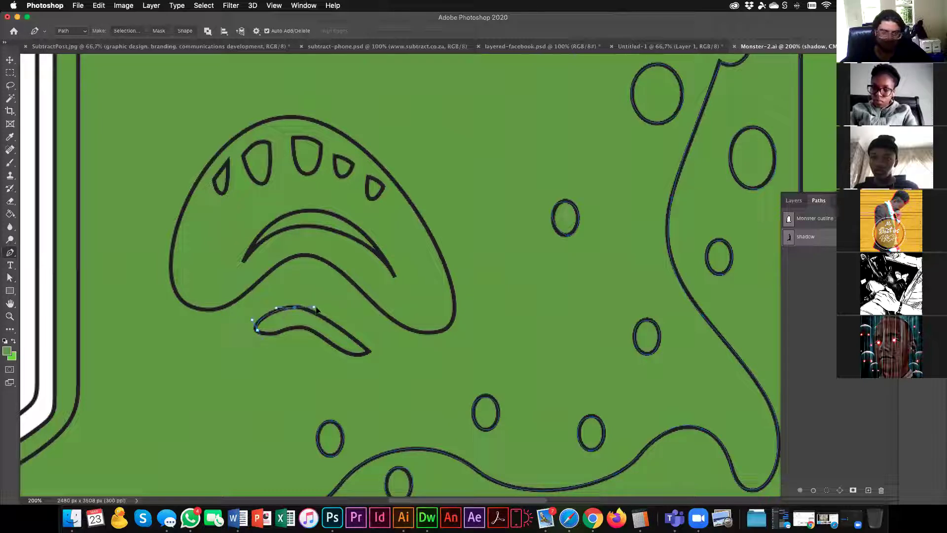
left_click_drag(353, 337, 284, 328)
left_click(370, 352)
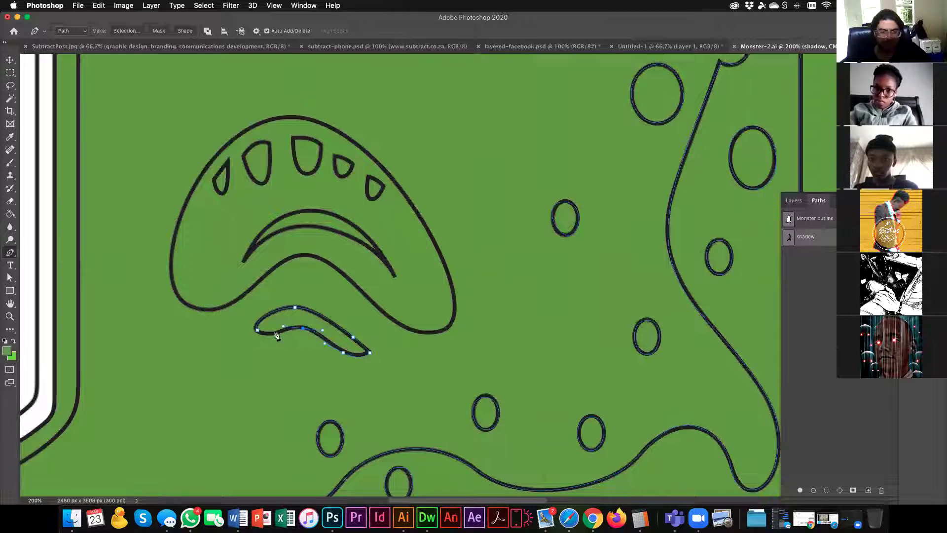
left_click(257, 330)
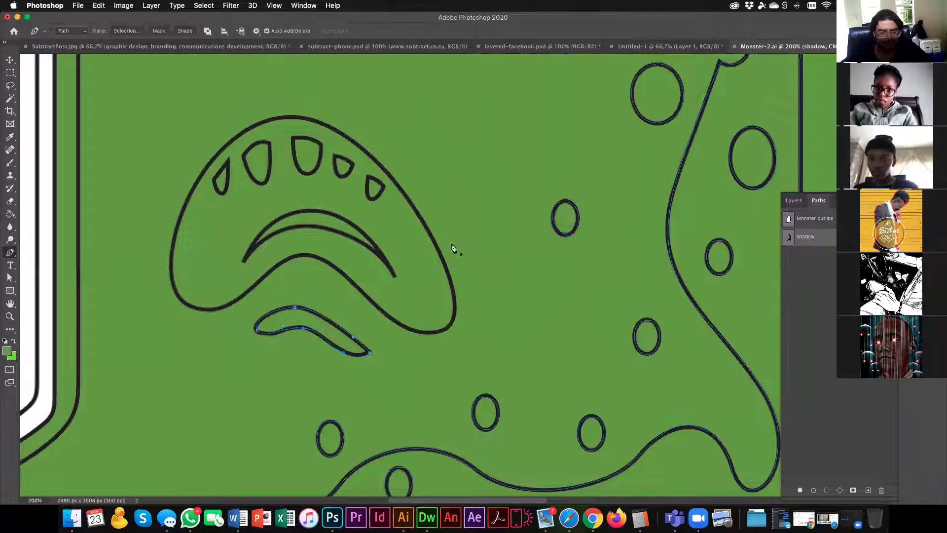
Trace the crescent shadow beneath the eye as a closed Pen path along its inner and outer curves.
scroll(505, 342, "up", 10)
left_click(271, 152)
left_click_drag(412, 306, 518, 304)
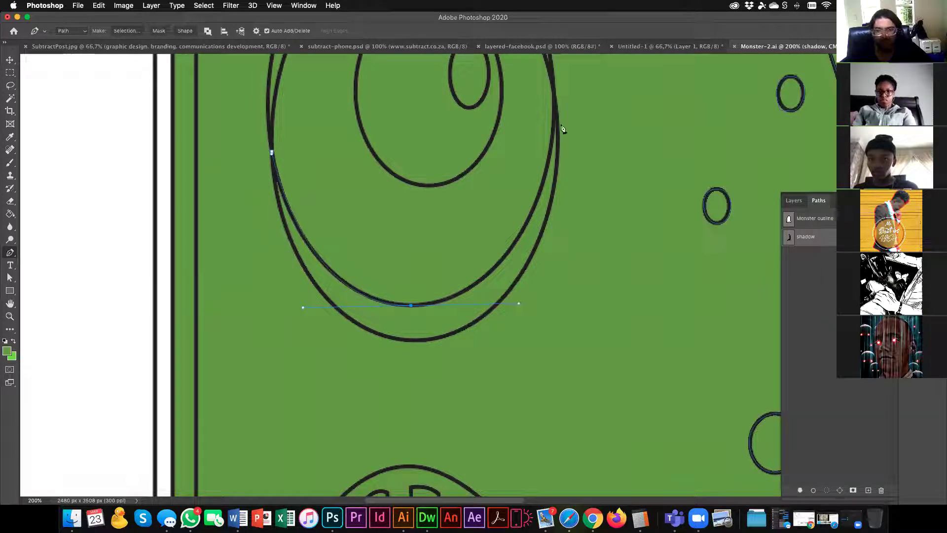
left_click_drag(553, 140, 555, 90)
left_click_drag(419, 341, 258, 341)
left_click(273, 154)
Start a new Pen path at the outer tip of the brow shadow above the eye.
scroll(512, 199, "up", 5)
left_click(277, 122)
left_click_drag(420, 149, 500, 133)
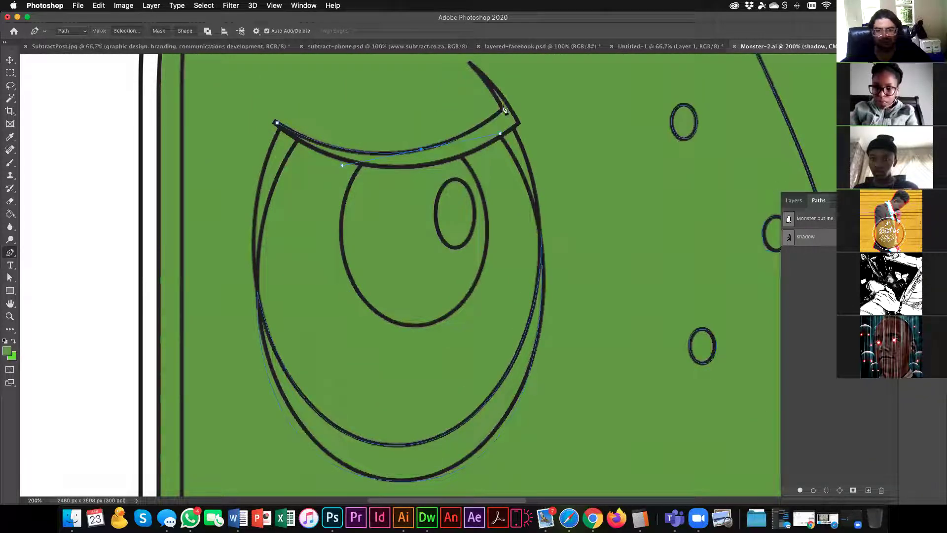
left_click(422, 150)
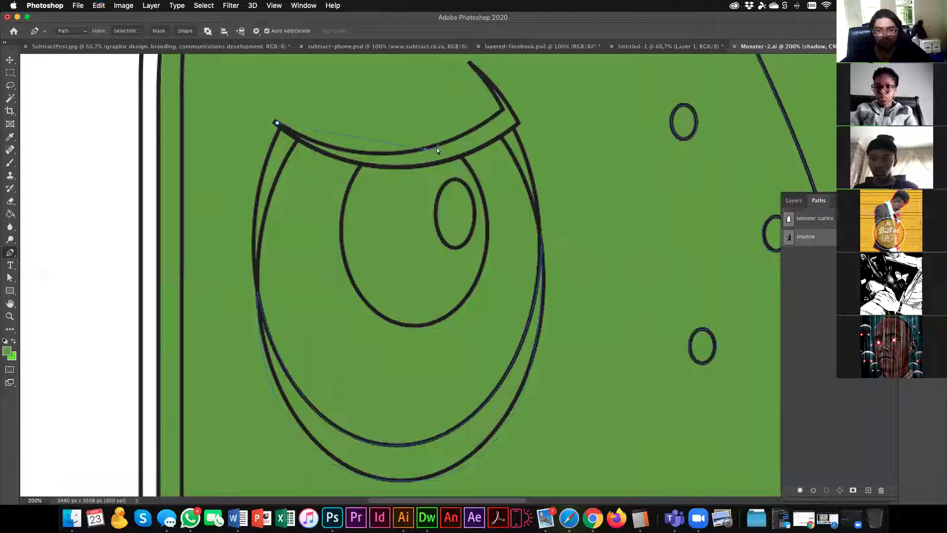
left_click(907, 53)
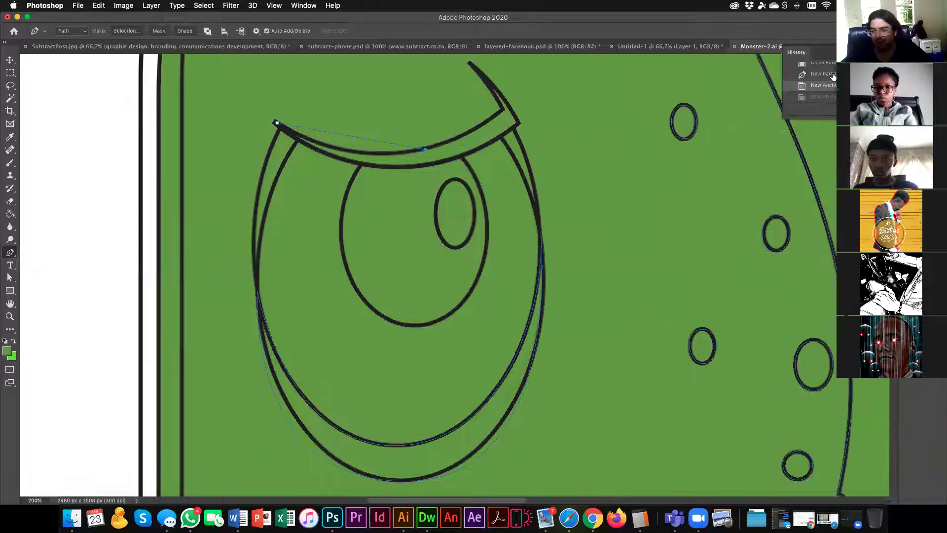
left_click(831, 74)
Trace the brow shadow from its outer tip along the upper curve, around the inner point and back, closing the path.
left_click_drag(394, 153, 462, 148)
left_click(504, 109)
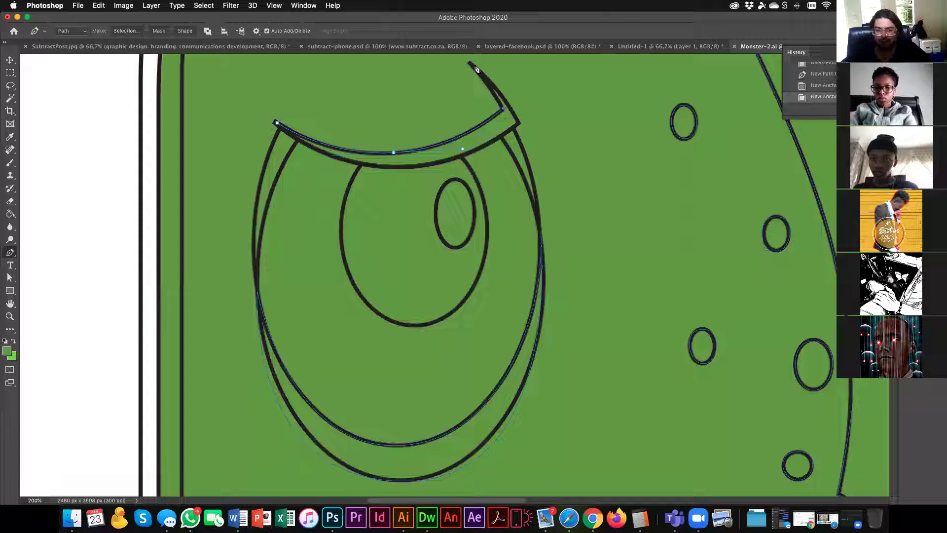
left_click(470, 64)
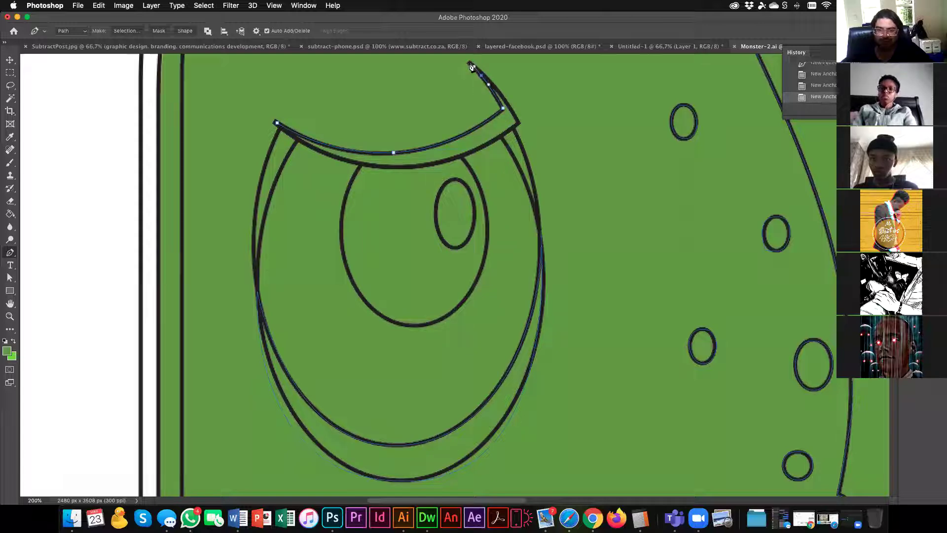
left_click(519, 122)
left_click_drag(401, 169, 324, 168)
left_click(276, 124)
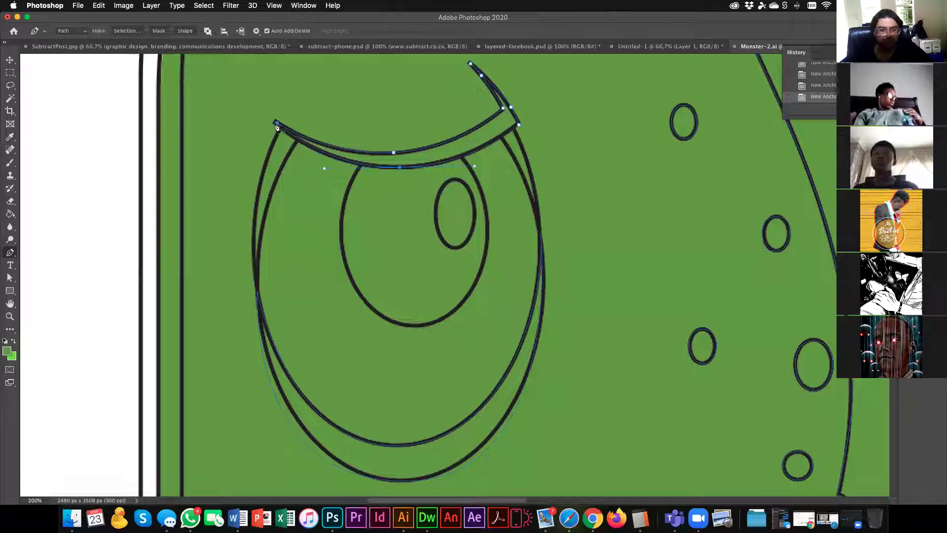
Adjust both curve handles of the lowest anchor on the eye's crescent shadow so its outer edge fits the outline.
left_click(10, 277)
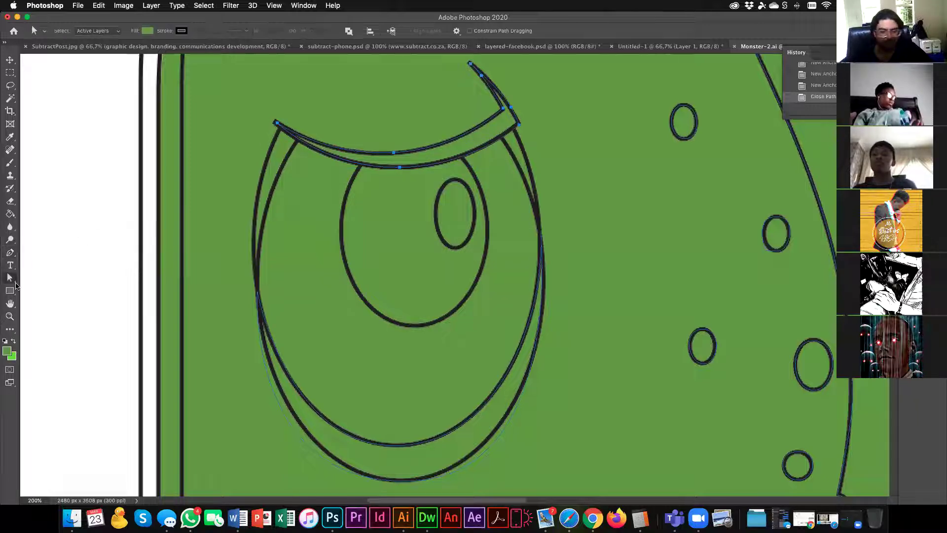
left_click_drag(566, 482, 542, 481)
scroll(242, 472, "down", 1)
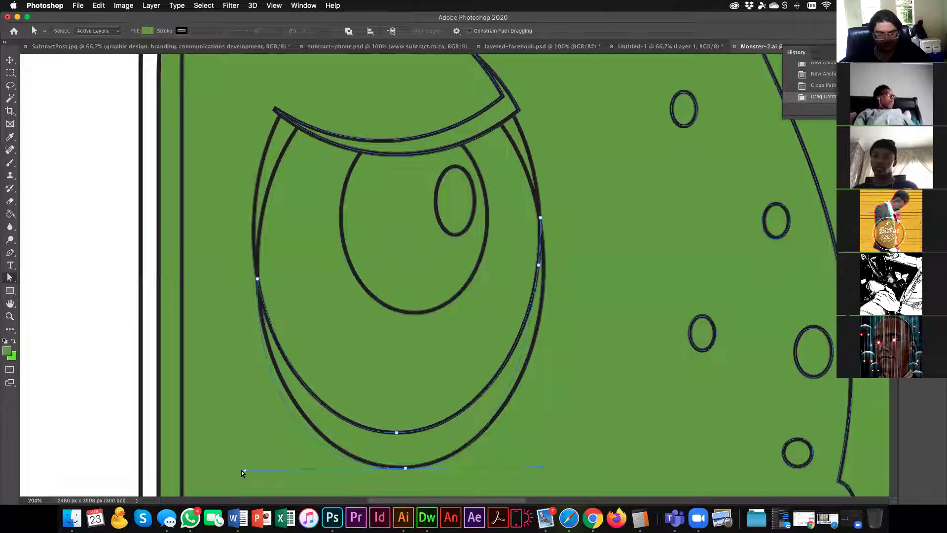
left_click_drag(246, 473, 267, 472)
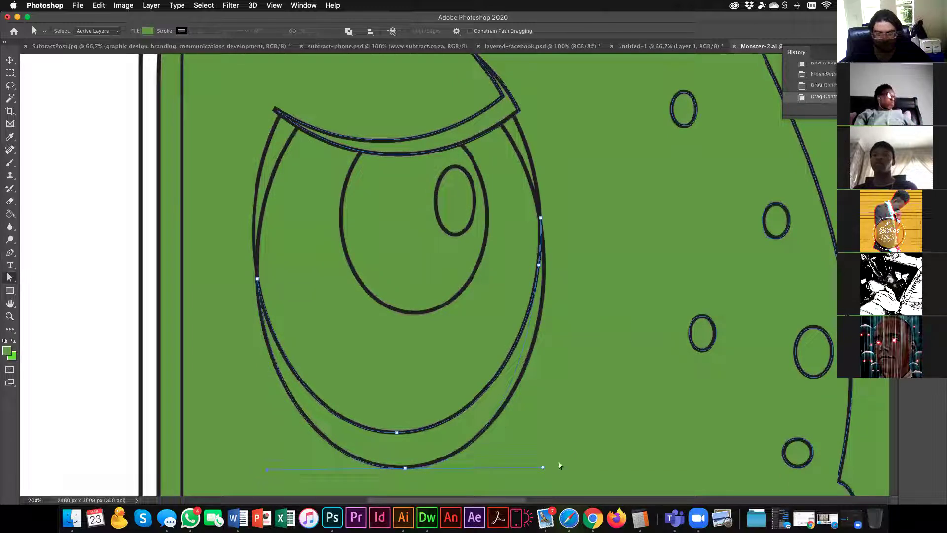
left_click_drag(548, 470, 566, 462)
left_click(10, 60)
left_click(908, 200)
left_click(819, 200)
left_click(834, 272)
left_click(827, 221)
left_click(794, 200)
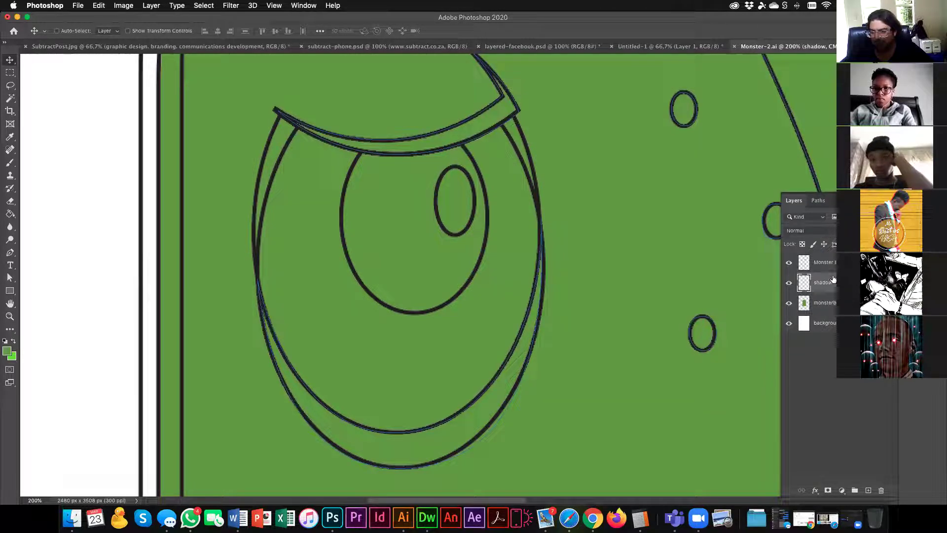
Convert the shadow path into a new anti-aliased selection with a feather radius of 0,2 pixels.
left_click(827, 201)
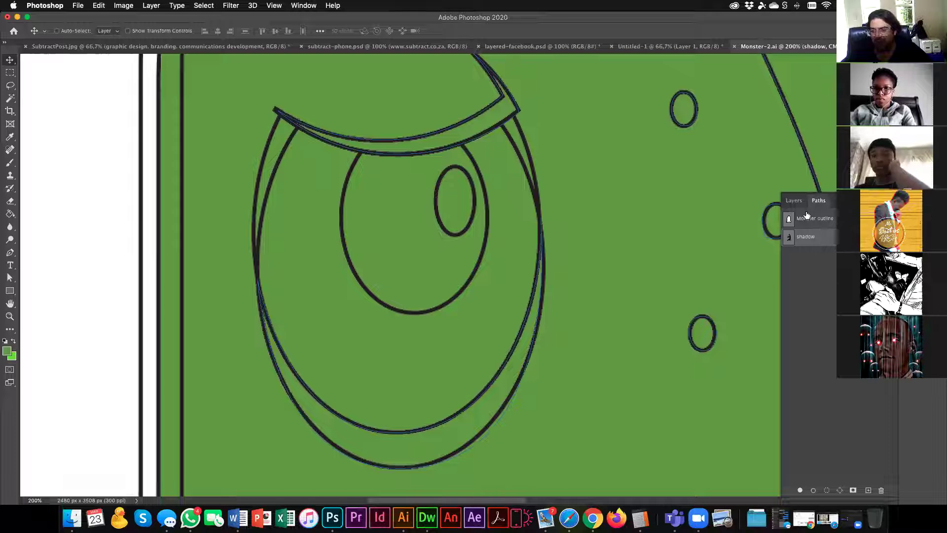
left_click(891, 200)
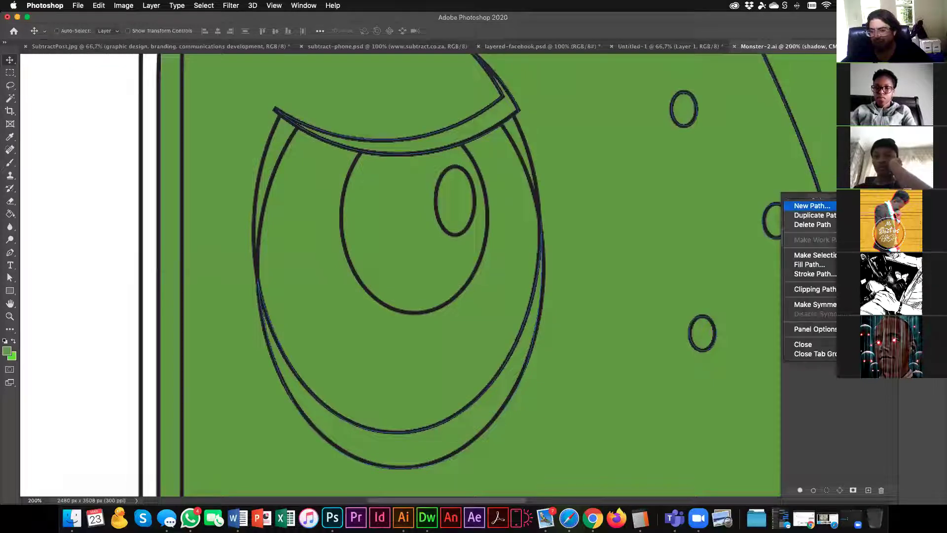
left_click(835, 255)
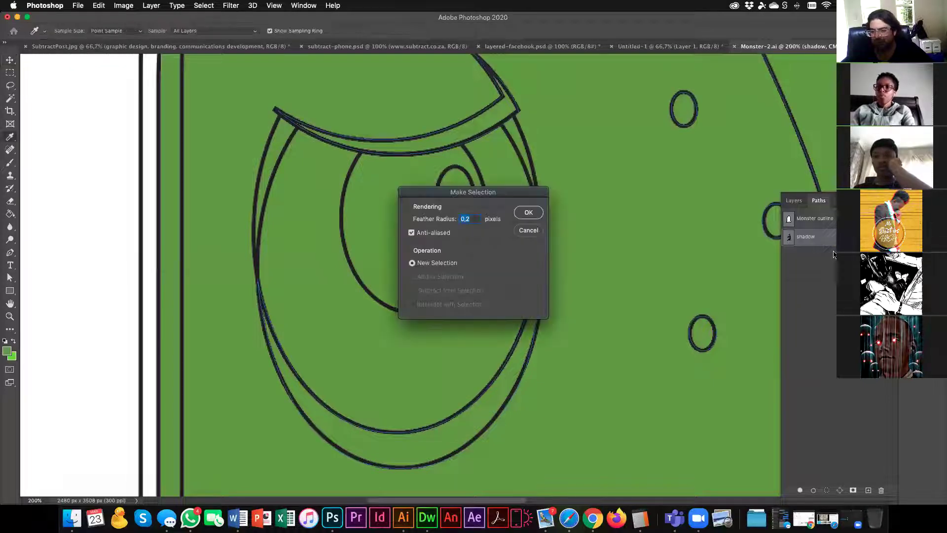
left_click(524, 215)
scroll(478, 320, "down", 2)
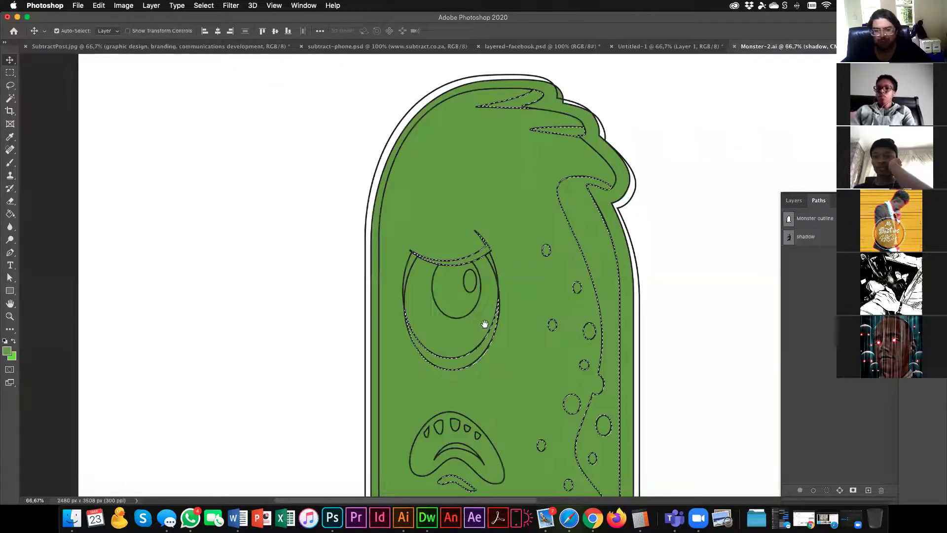
scroll(484, 324, "down", 5)
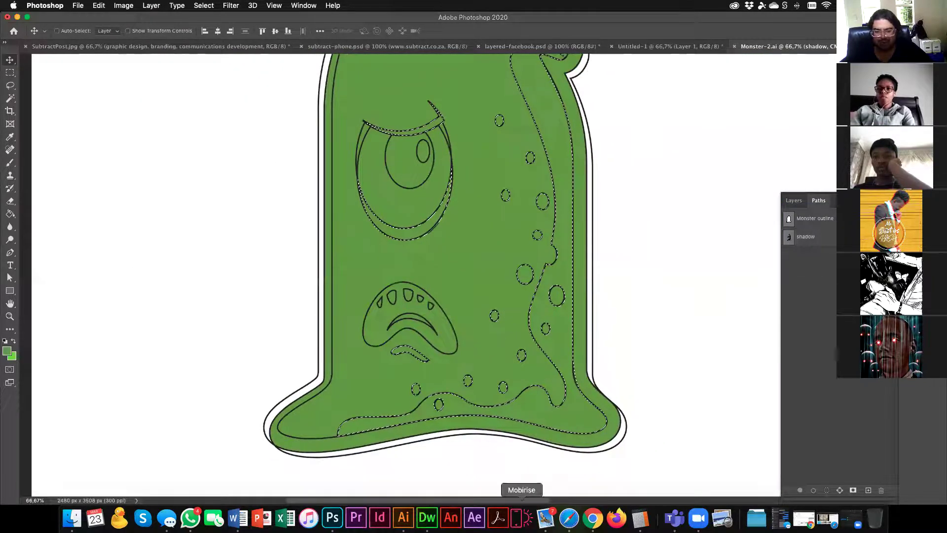
Switch to Illustrator and look up the hex fill colour of the monster's shadow shape.
left_click(404, 517)
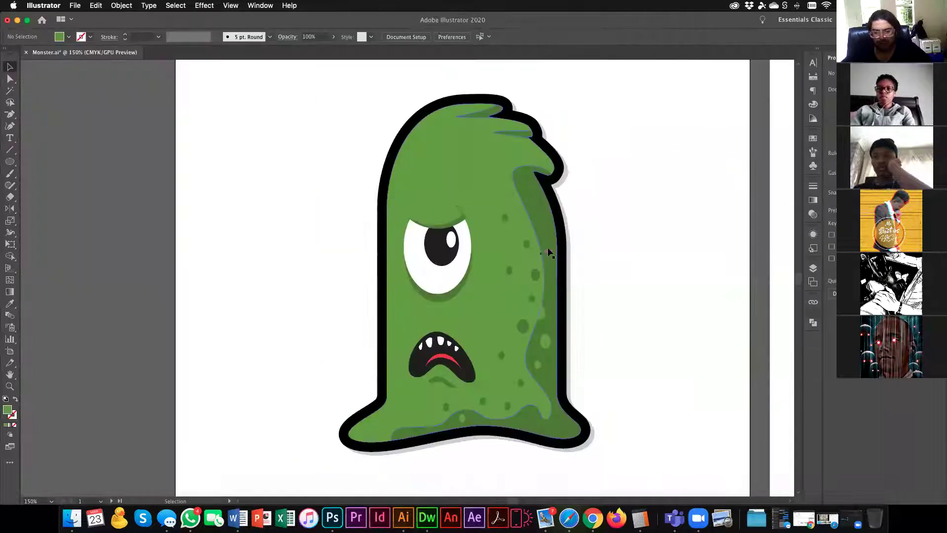
double_click(547, 247)
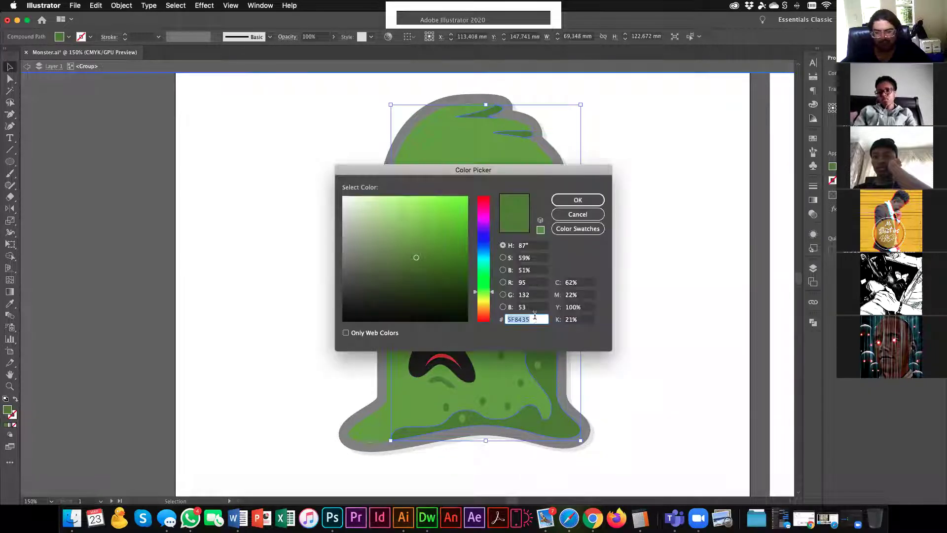
left_click(577, 200)
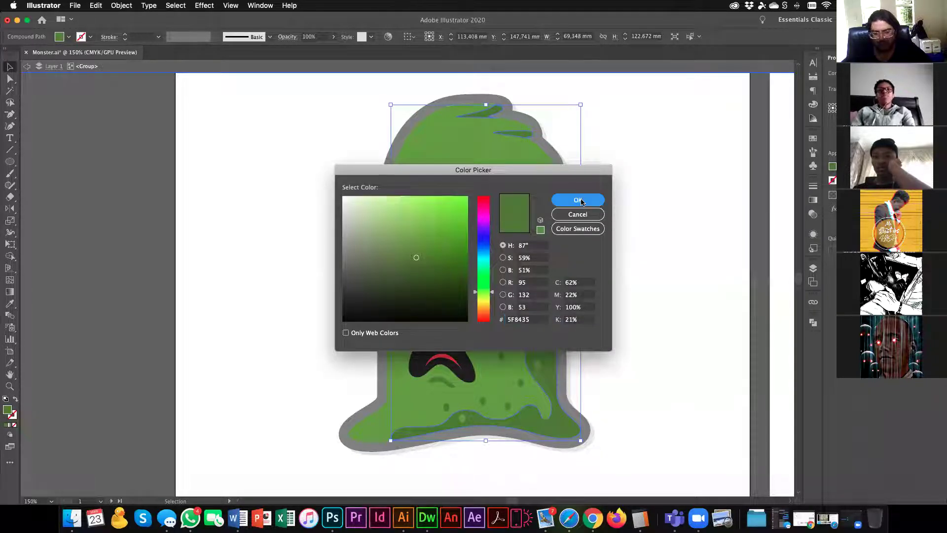
Switch back to Photoshop and set the foreground colour to 5F8435.
left_click(333, 519)
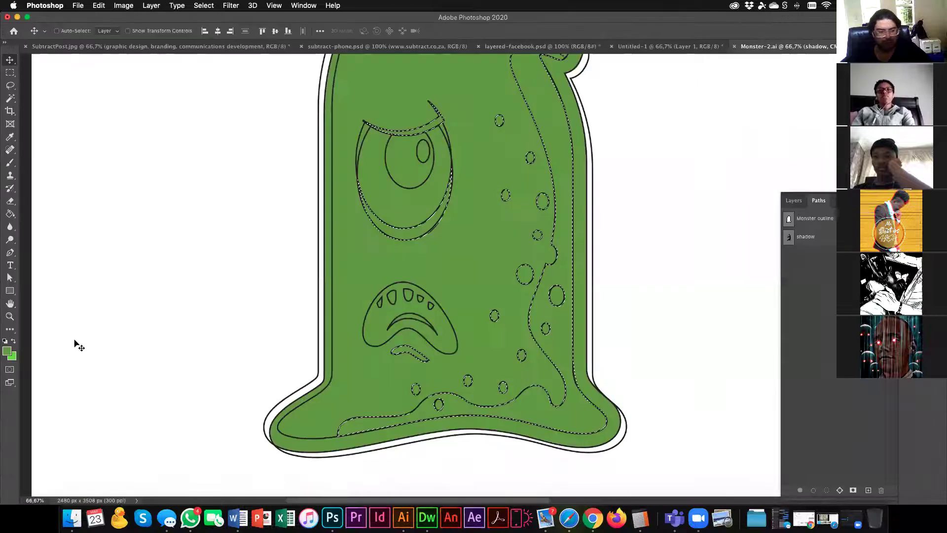
left_click(7, 351)
double_click(513, 335)
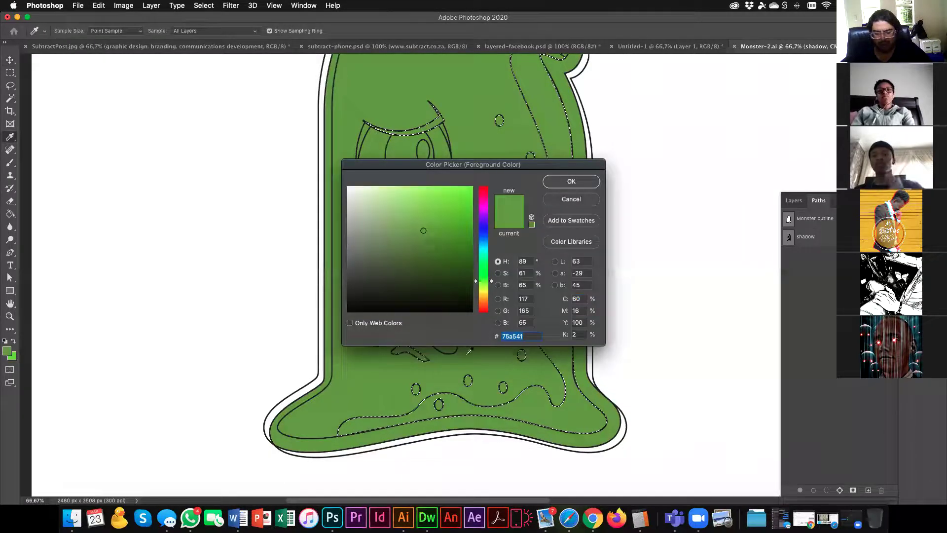
type("5F8435")
left_click(571, 181)
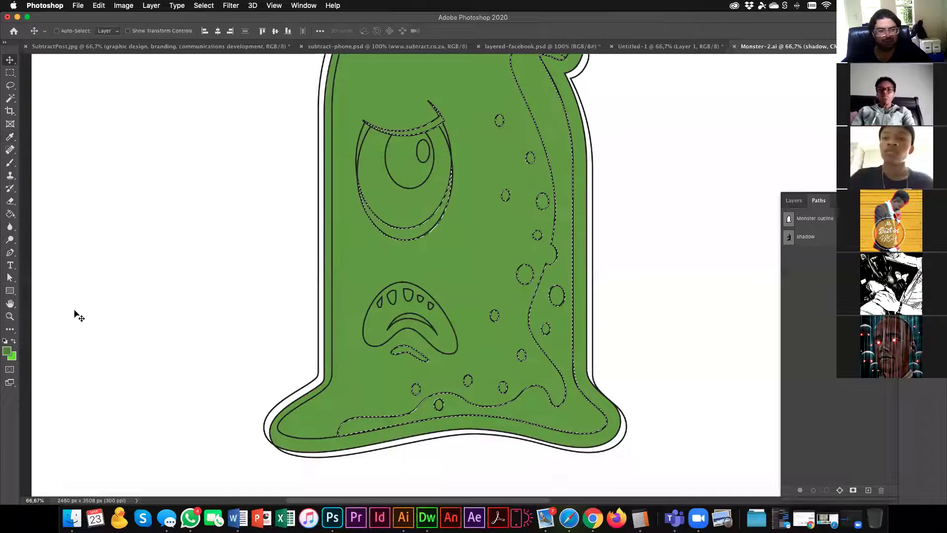
Fill the shadow selection with the foreground colour on the shadow layer and deselect it.
key("g")
left_click(562, 138)
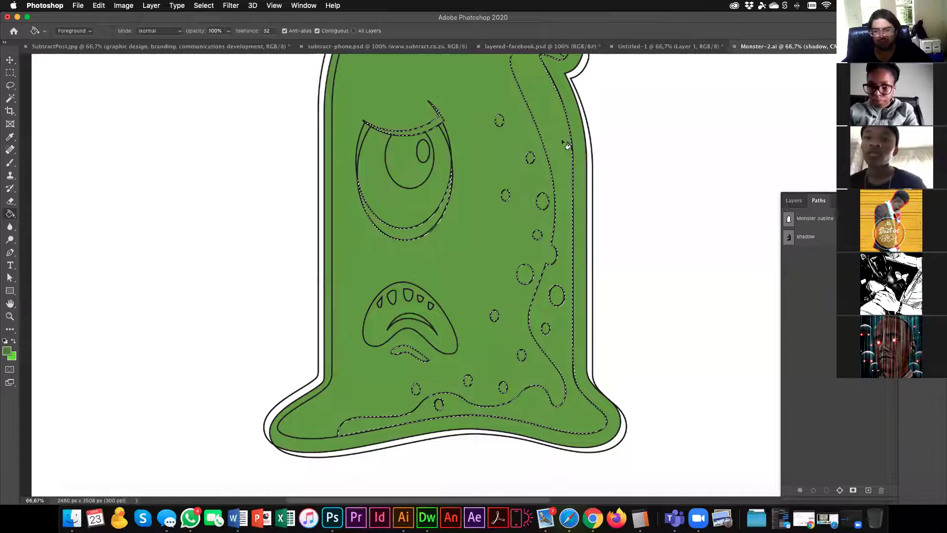
key("super+d")
key("v")
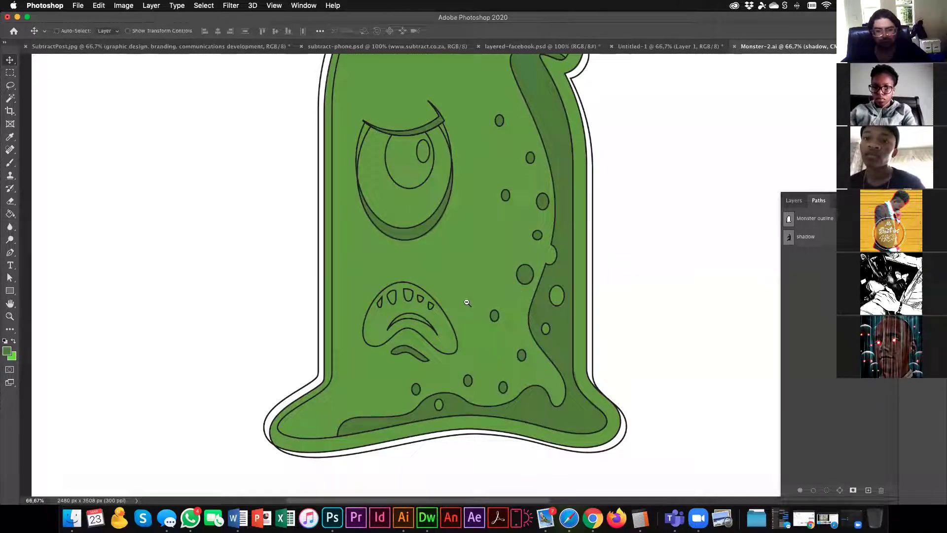
key("super+minus")
left_click_drag(465, 288, 461, 297)
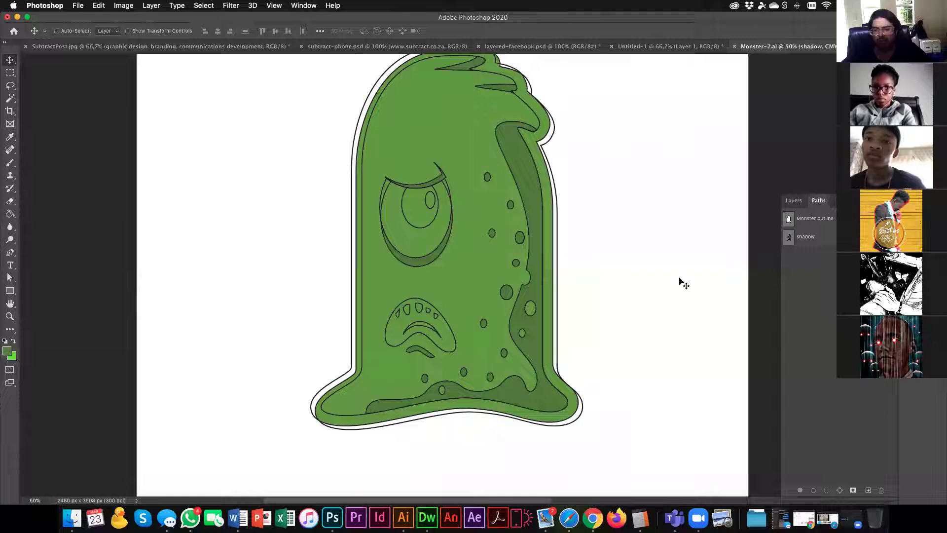
Return to the layer list and toggle the line-art, shadow and body layers' visibility to inspect the filled shadow, leaving all of them shown.
left_click(794, 201)
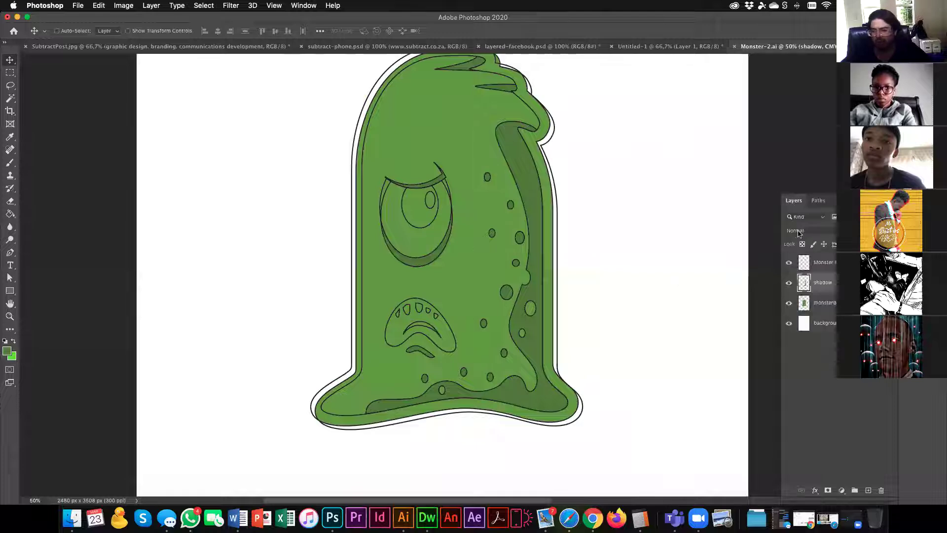
left_click(789, 263)
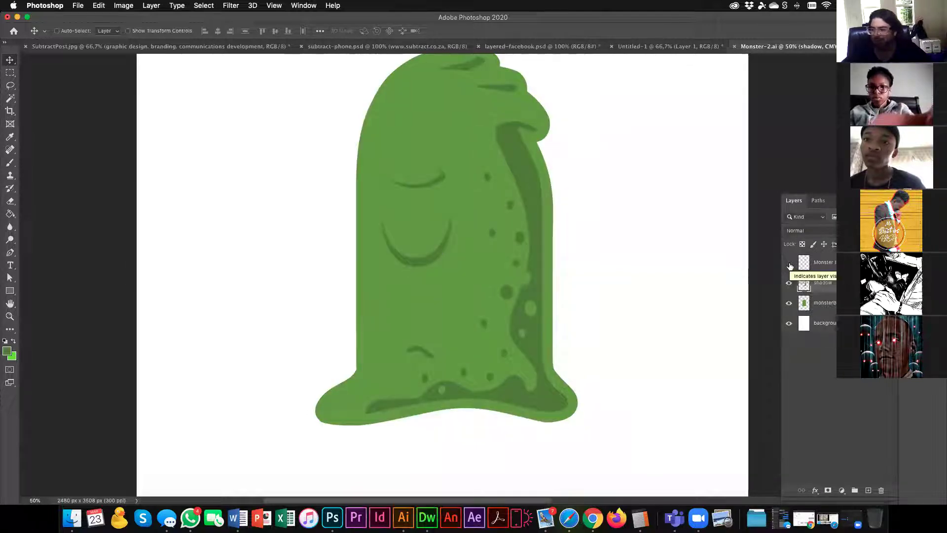
left_click(790, 264)
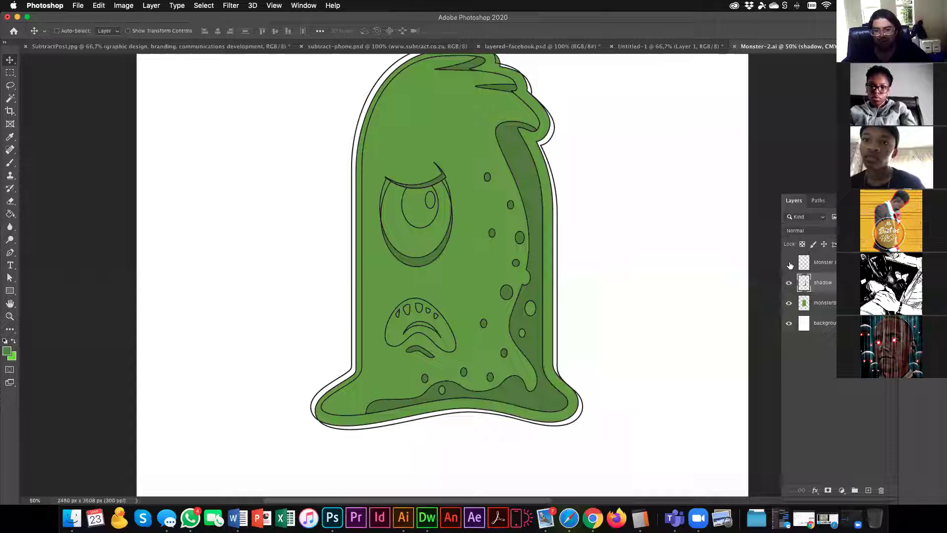
left_click(789, 264)
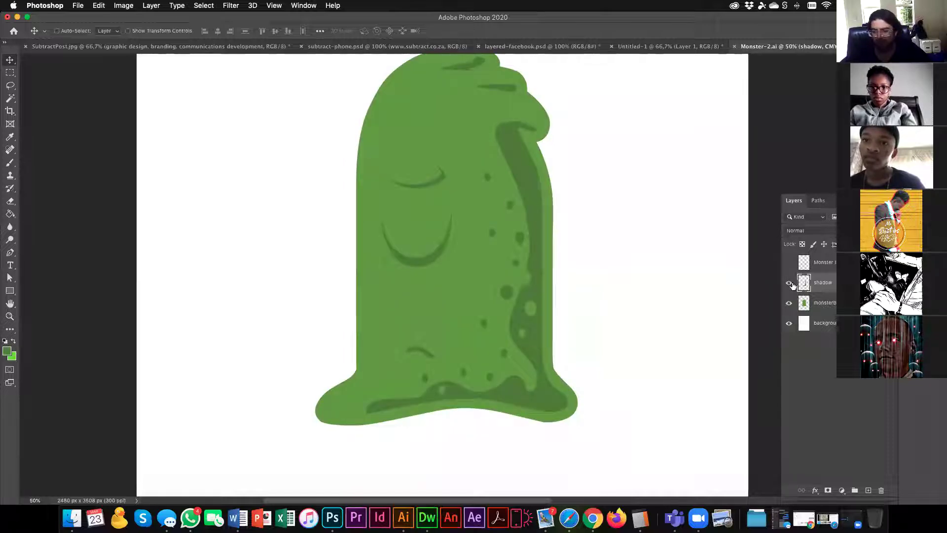
left_click(789, 282)
left_click(789, 283)
left_click(790, 303)
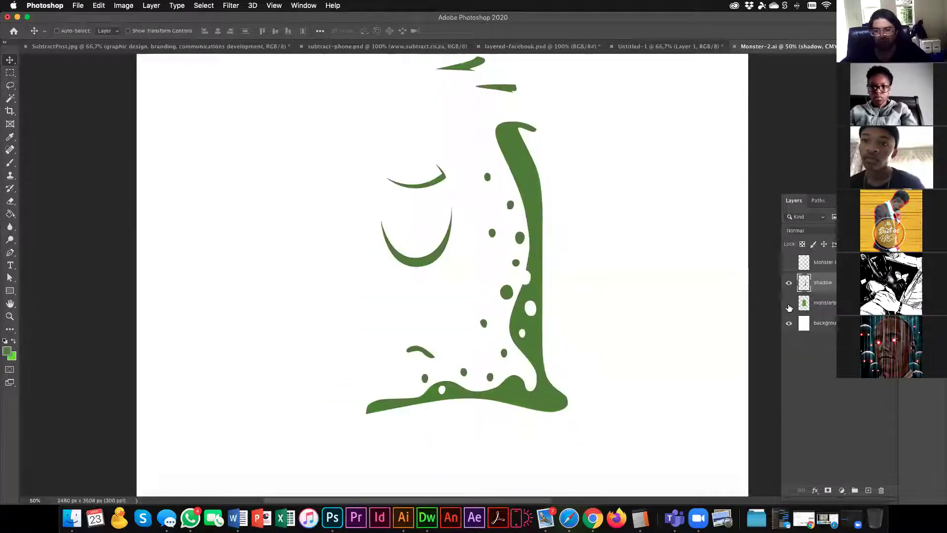
left_click(789, 303)
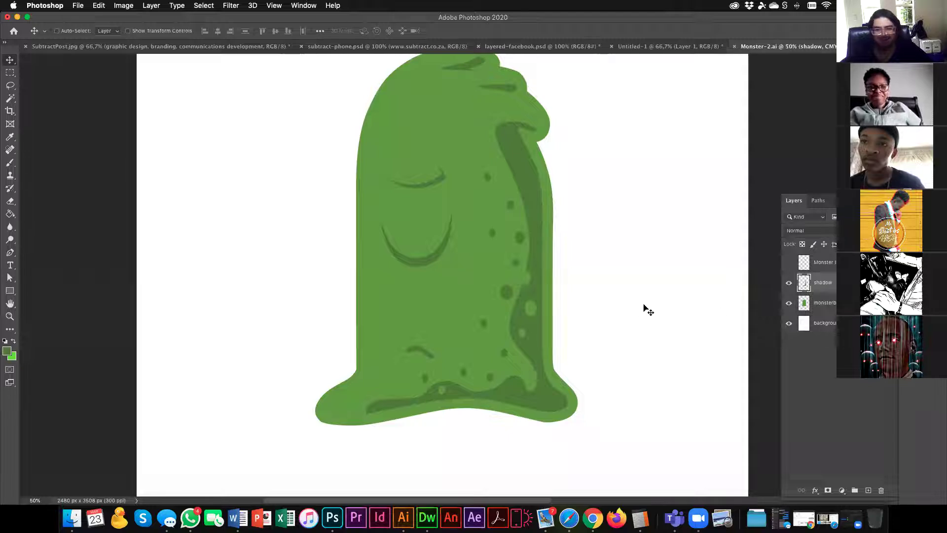
left_click(789, 262)
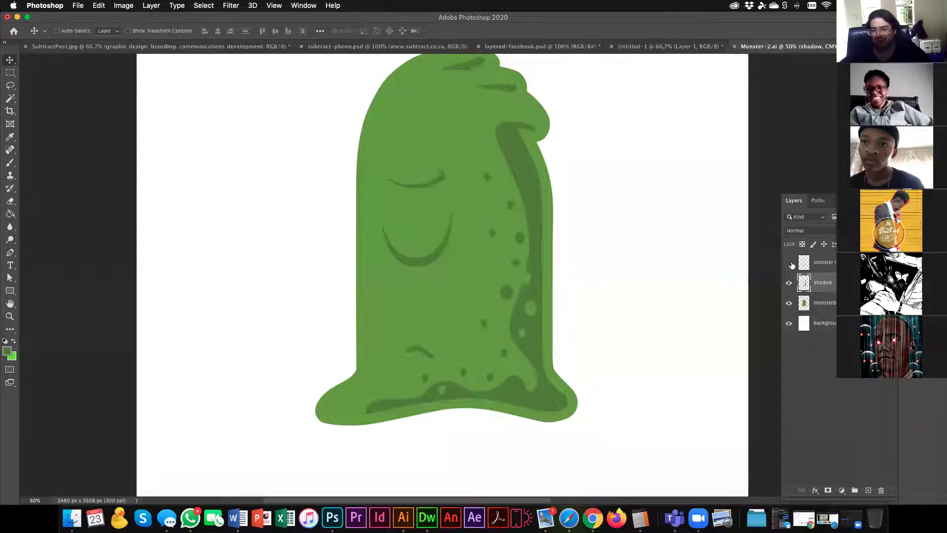
Bring the whole monster into view and compare the flat colours with and without the line-art layer.
key("super+minus")
left_click_drag(406, 279, 416, 413)
key("super+plus")
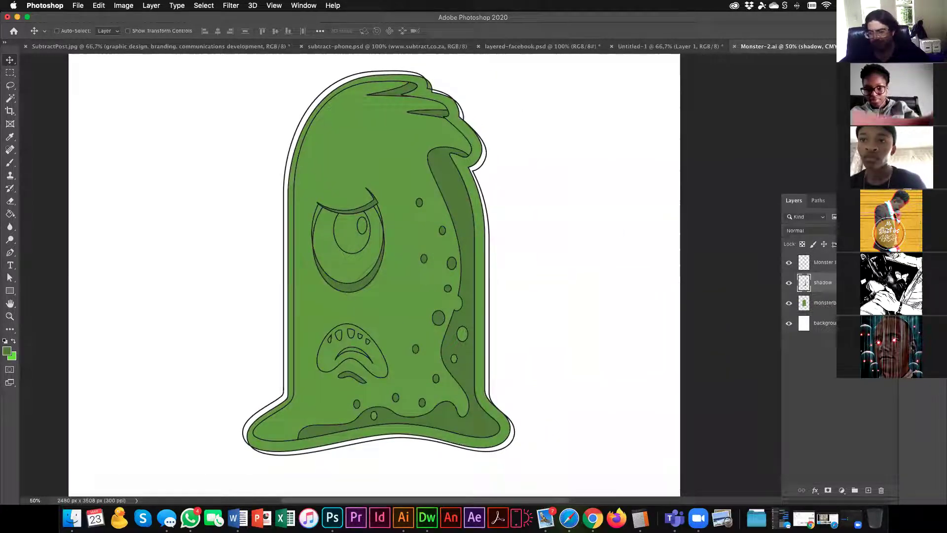
left_click(824, 302)
left_click(833, 284)
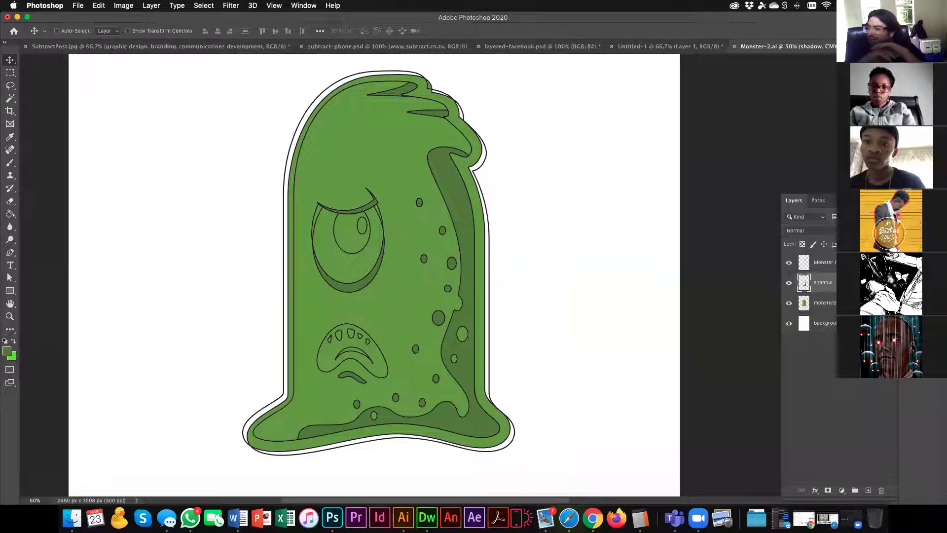
left_click(790, 265)
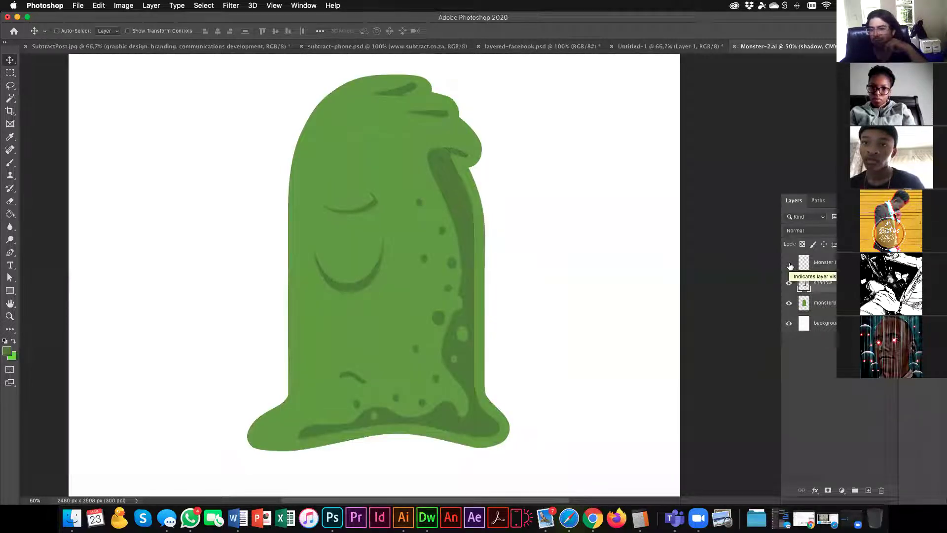
left_click(789, 265)
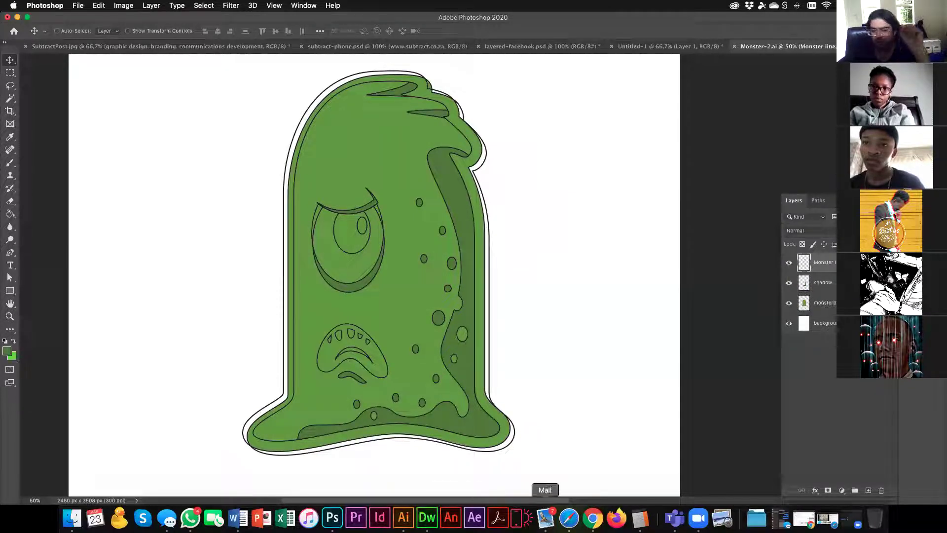
Switch to Illustrator, exit the isolated group and examine the black-and-white outline version of the monster.
left_click(404, 517)
double_click(632, 271)
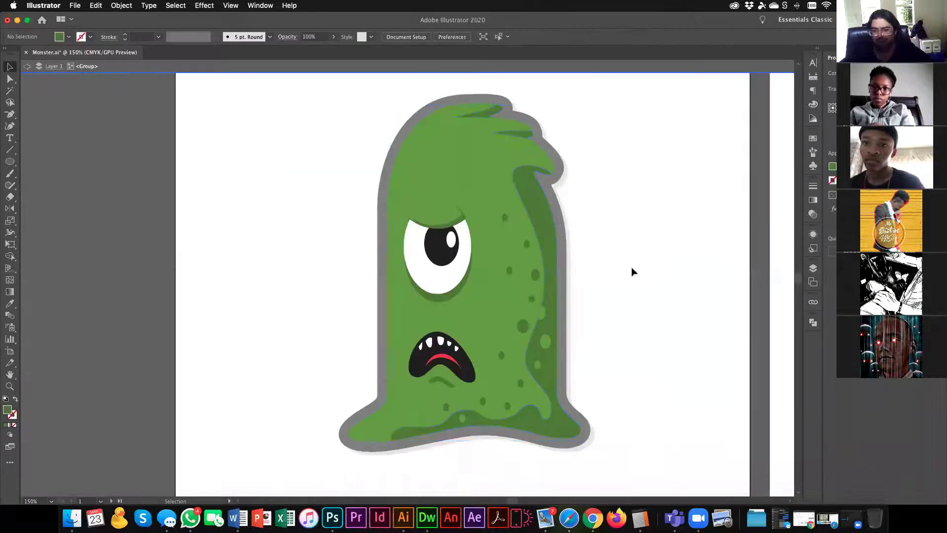
left_click_drag(784, 253, 401, 237)
left_click_drag(576, 250, 420, 258)
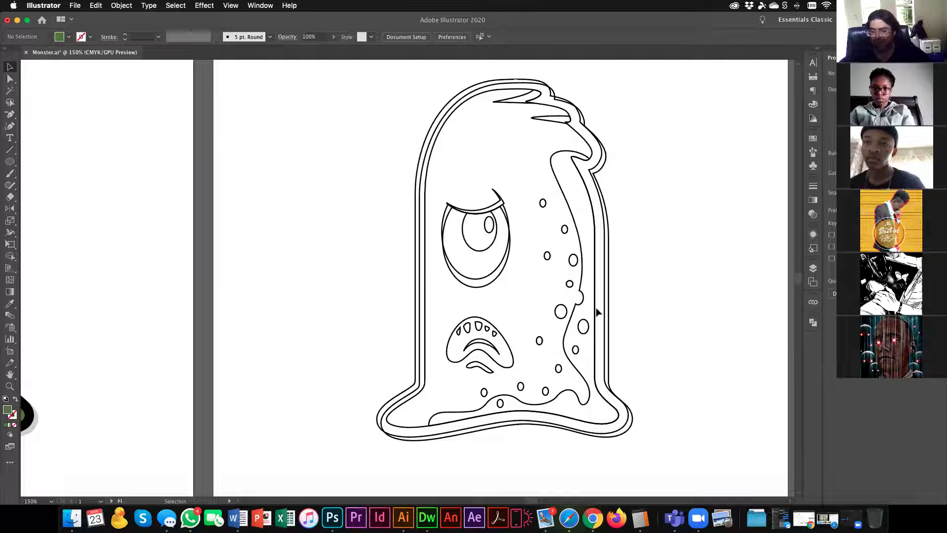
Switch back to Photoshop and temporarily hide the shadow and body layers to view the line art alone.
left_click(333, 518)
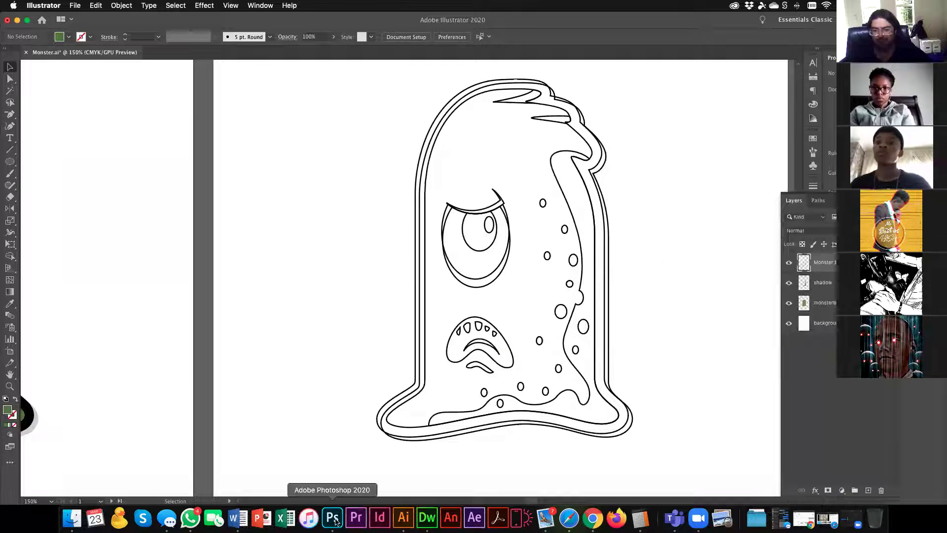
left_click_drag(789, 282, 788, 303)
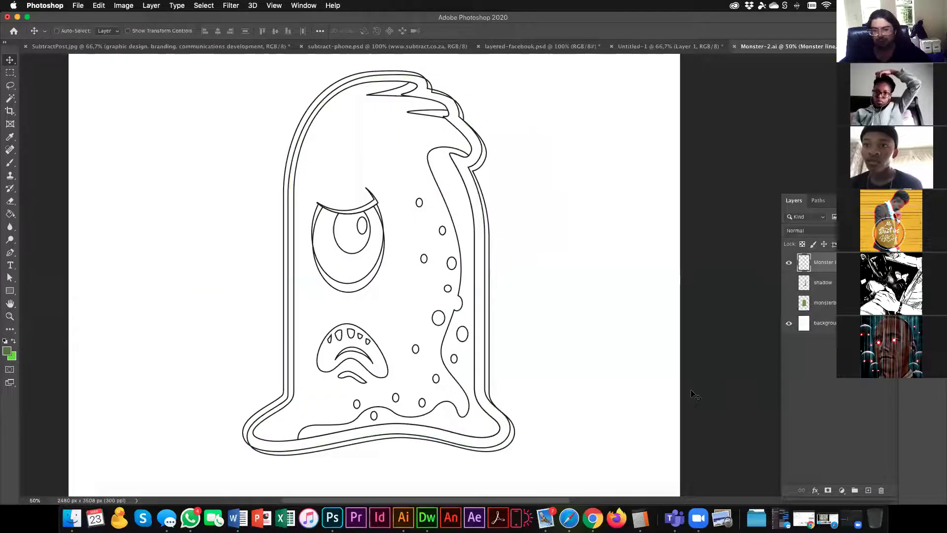
left_click(788, 283)
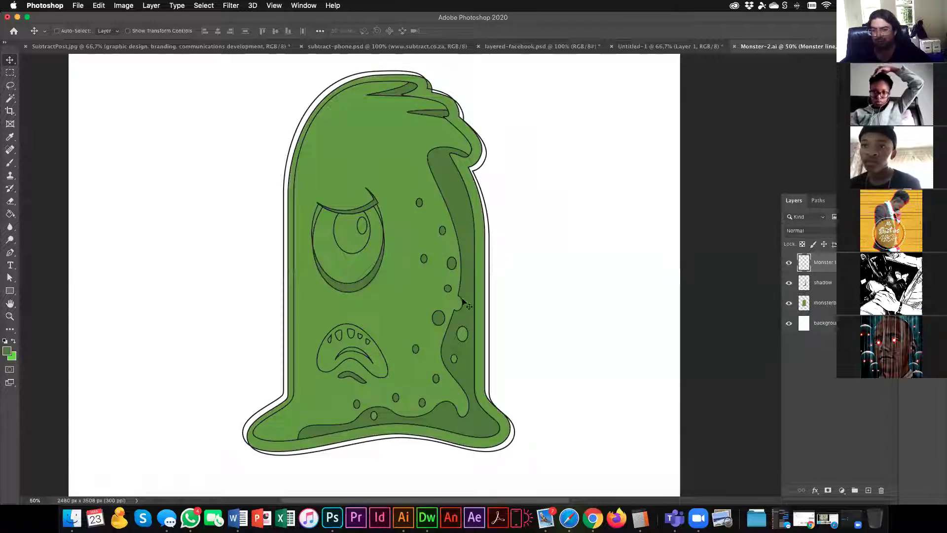
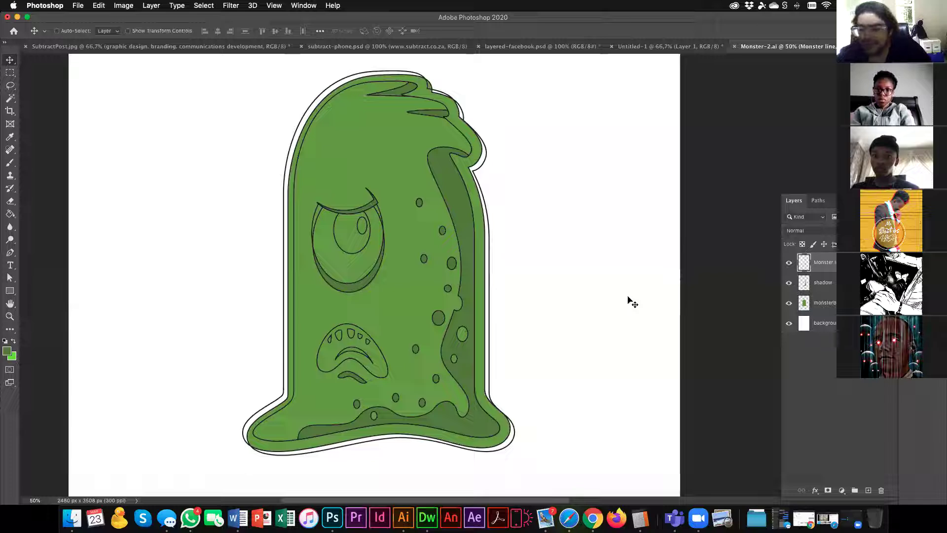
Load the shadow layer's pixels as a selection and add a layer above it, named with a first name plus "fun".
left_click(821, 283)
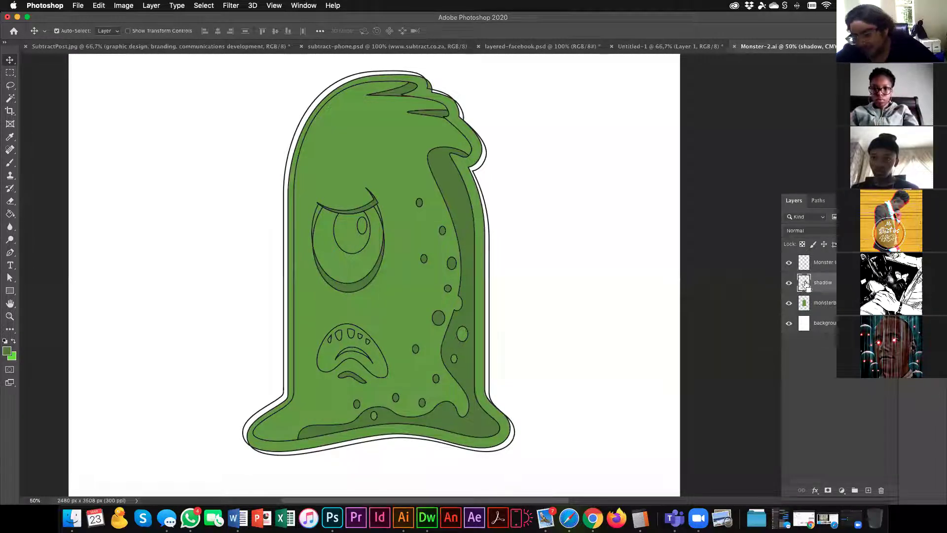
left_click(804, 283, "super")
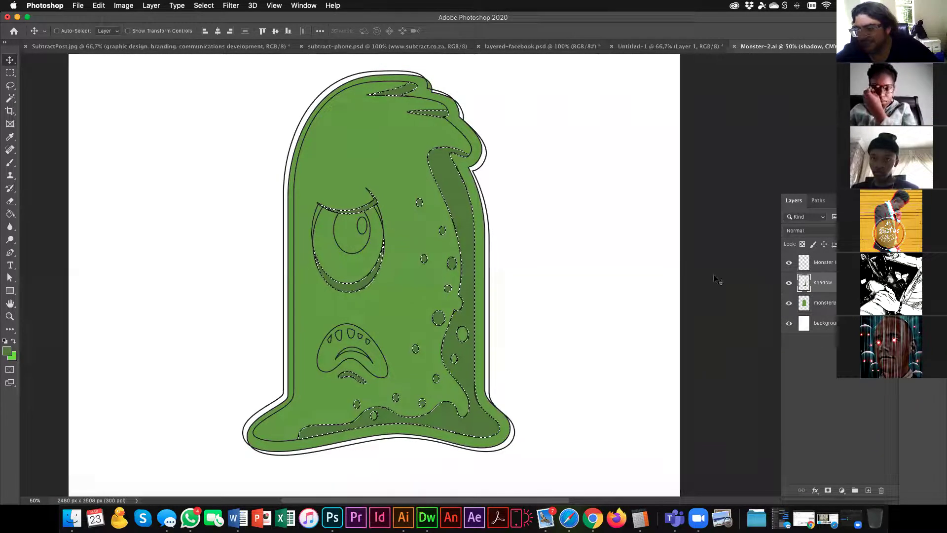
left_click(868, 491)
double_click(821, 283)
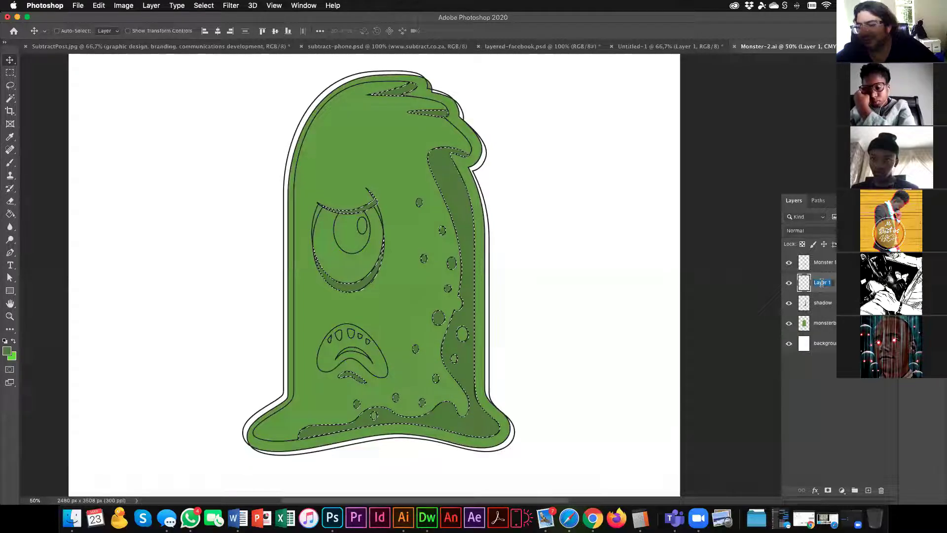
type("alex")
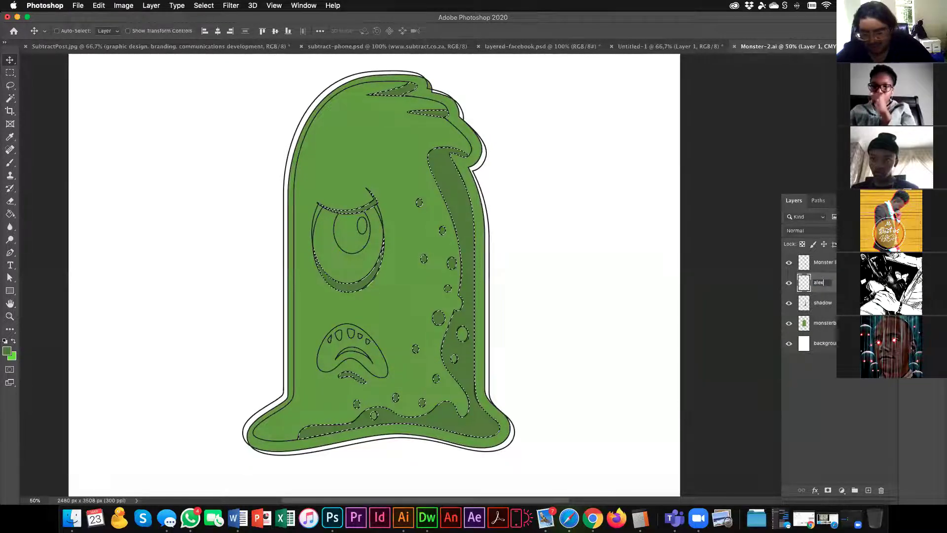
type(" fun")
key("Return")
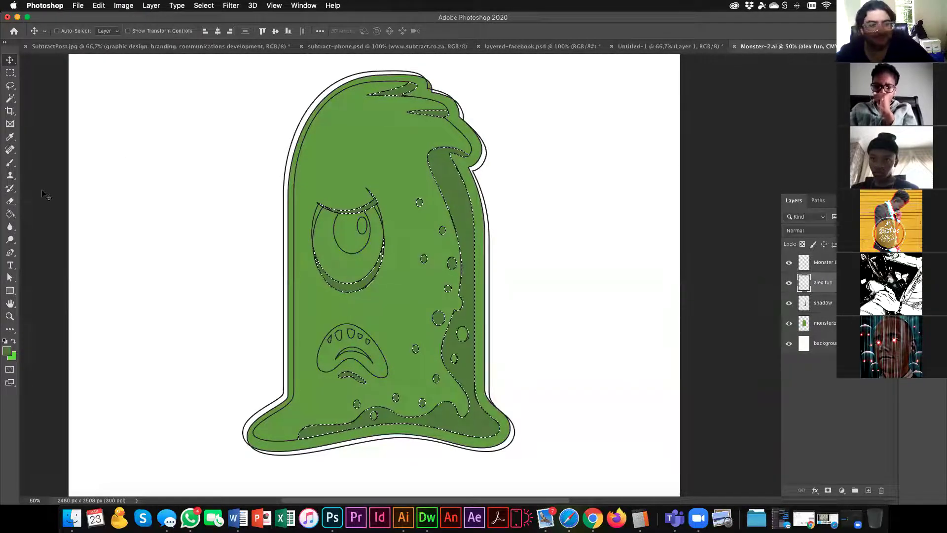
Choose the Brush tool, keep its blend mode at Normal and set its opacity to 27%.
left_click(11, 164)
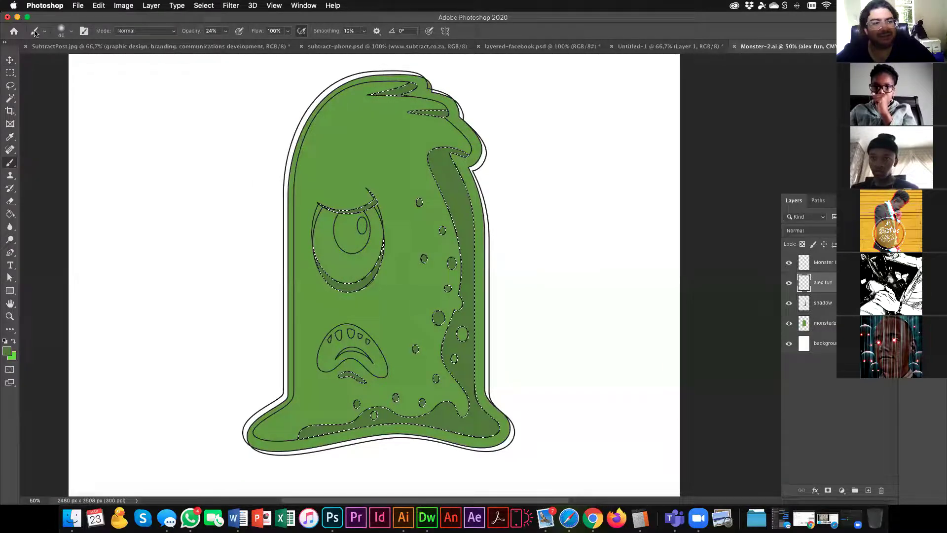
scroll(53, 35, "up", 3)
scroll(53, 35, "right", 2)
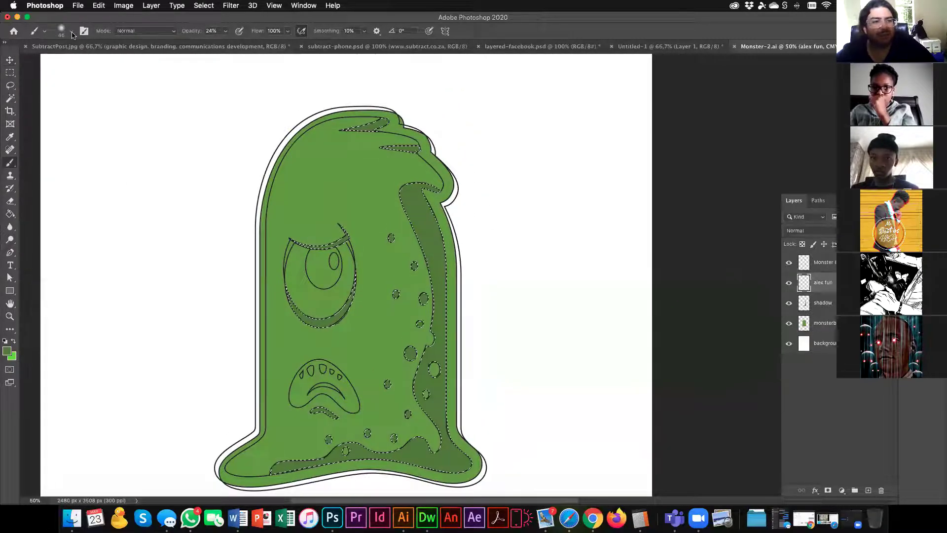
left_click(230, 137, "alt")
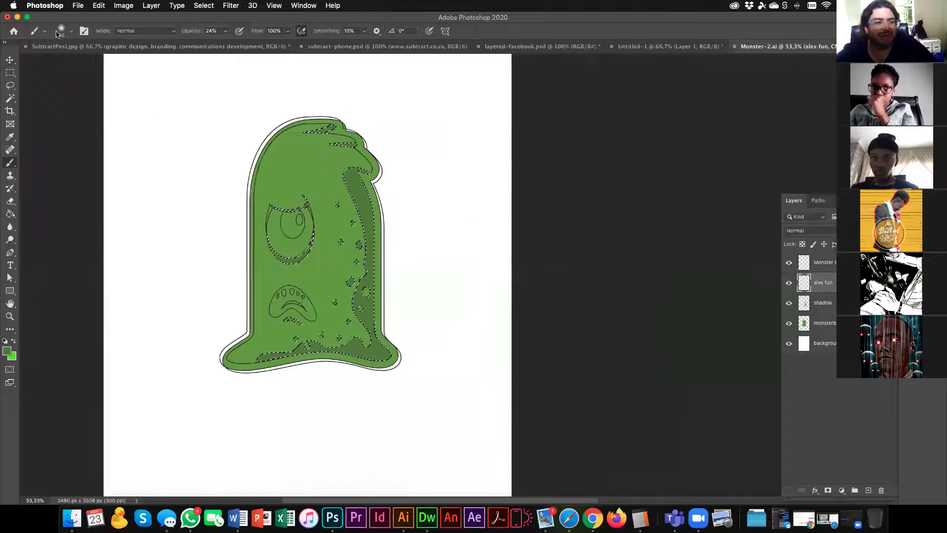
left_click(71, 31)
left_click_drag(85, 61, 75, 62)
left_click(142, 31)
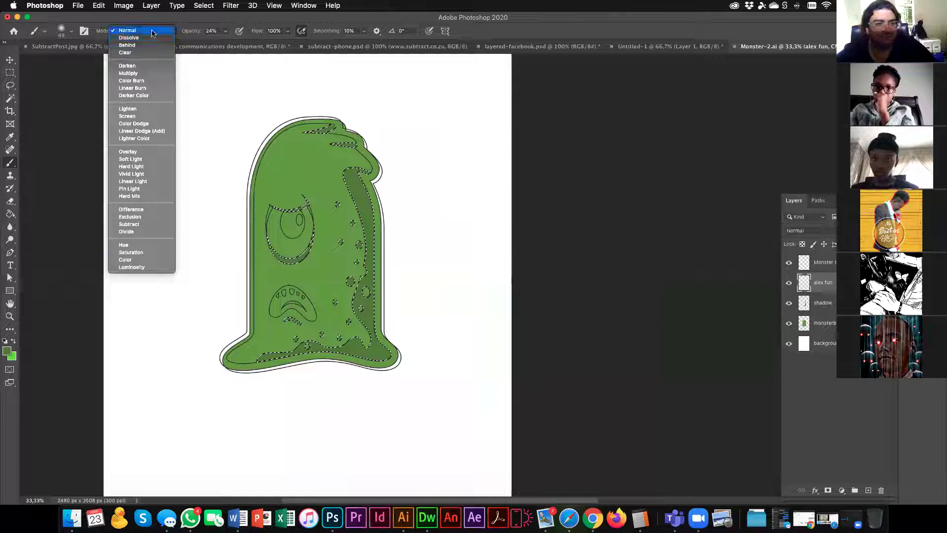
left_click(156, 31)
left_click(225, 31)
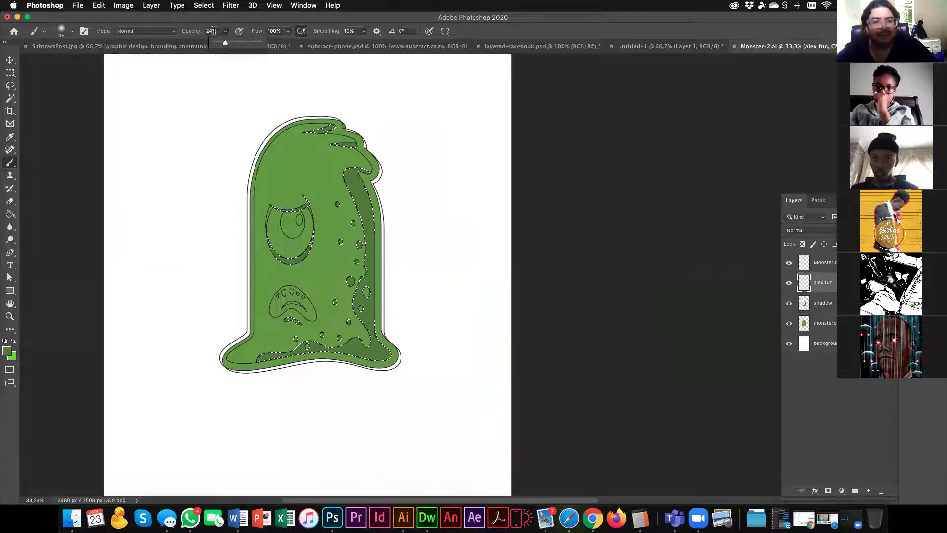
mouse_move(226, 44)
left_mouse_down()
mouse_move(265, 45)
mouse_move(227, 44)
left_mouse_up()
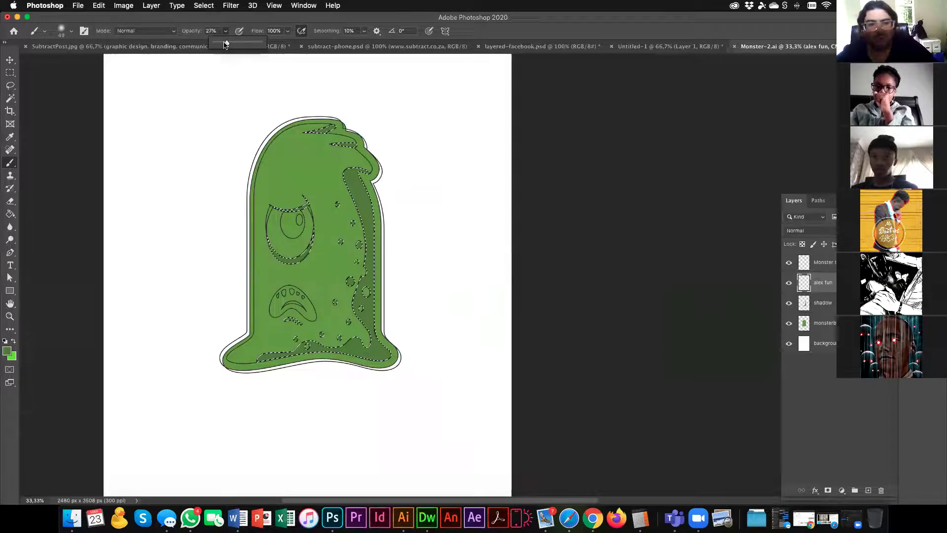
left_click(268, 26)
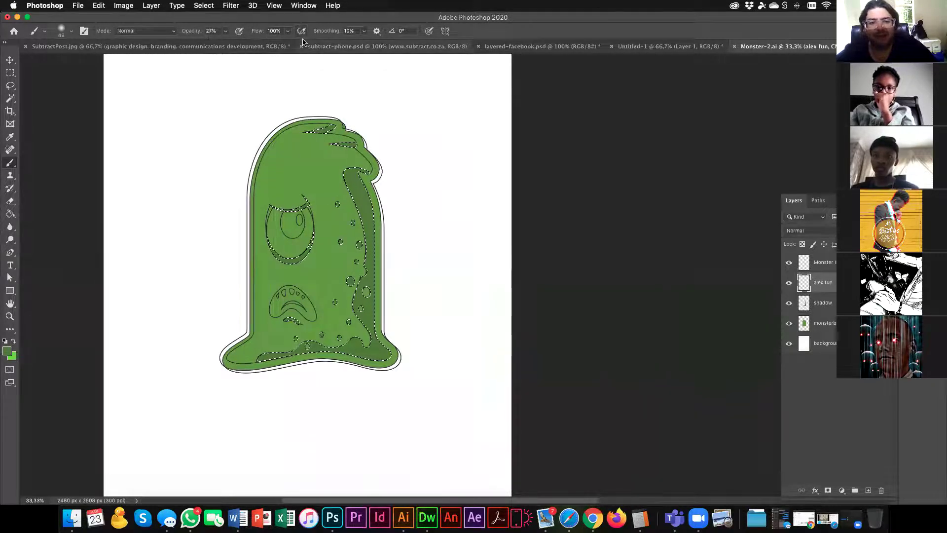
Set the brush smoothing to 100% and keep airbrush-style build-up enabled.
left_click(302, 31)
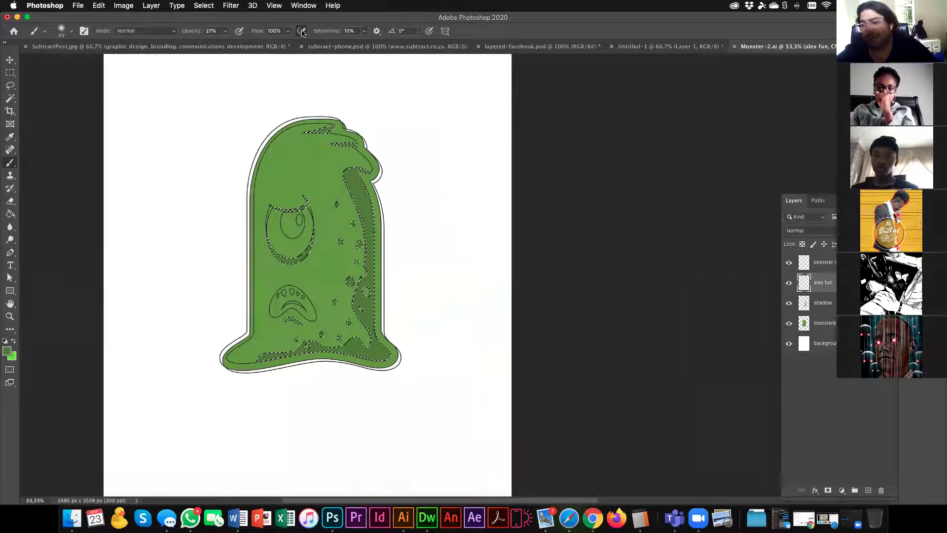
left_click(363, 33)
left_click(363, 33)
left_click(301, 32)
left_click(364, 32)
left_click_drag(364, 42, 412, 47)
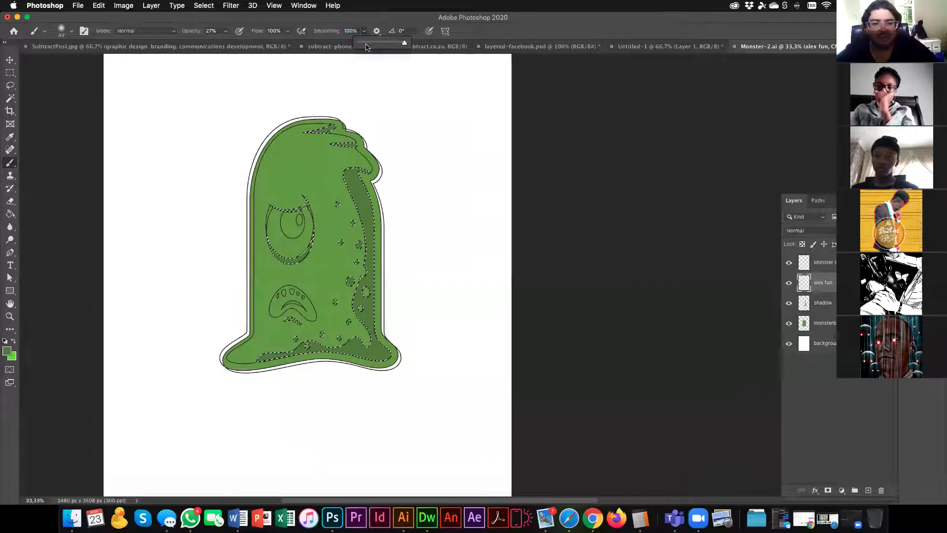
left_click(301, 32)
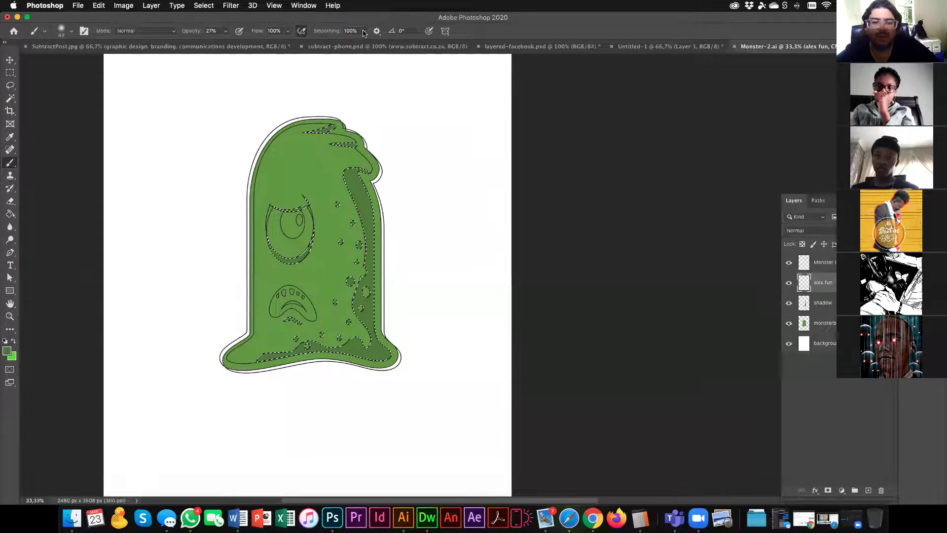
left_click(377, 32)
left_click(379, 32)
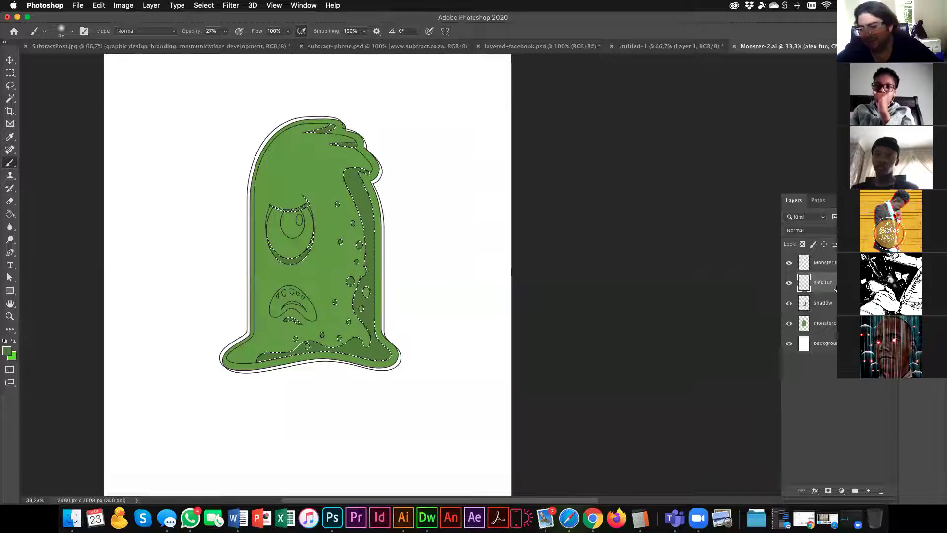
Set the foreground colour to the darker green #4d6d28.
scroll(505, 262, "left", 5)
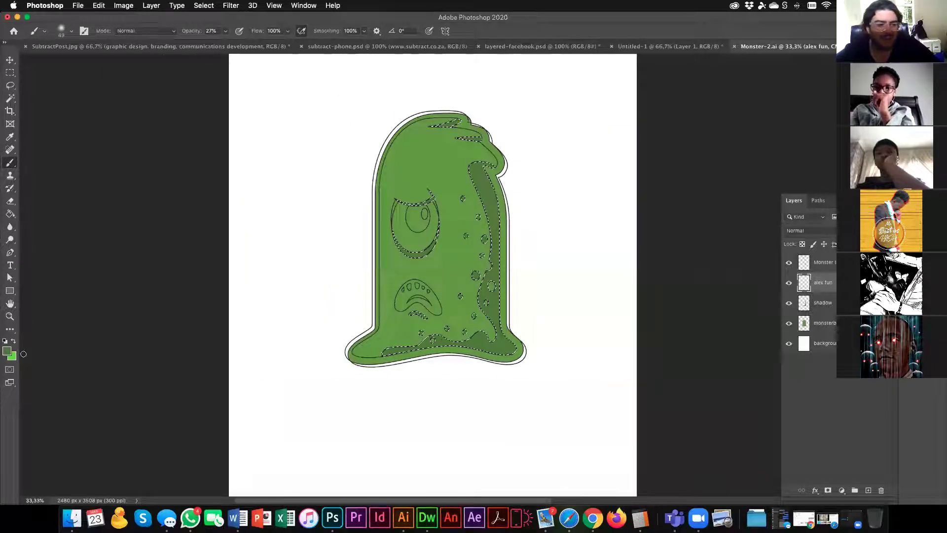
left_click(7, 351)
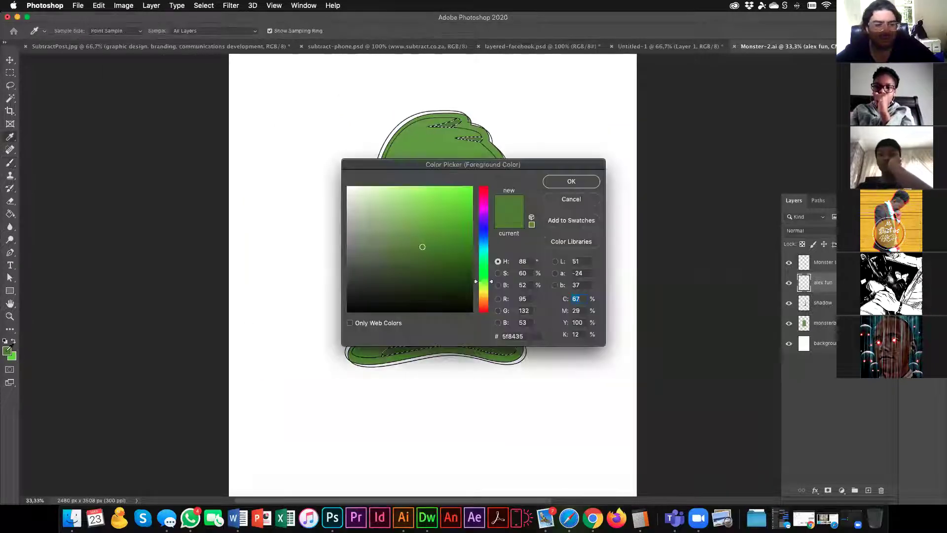
left_click(427, 257)
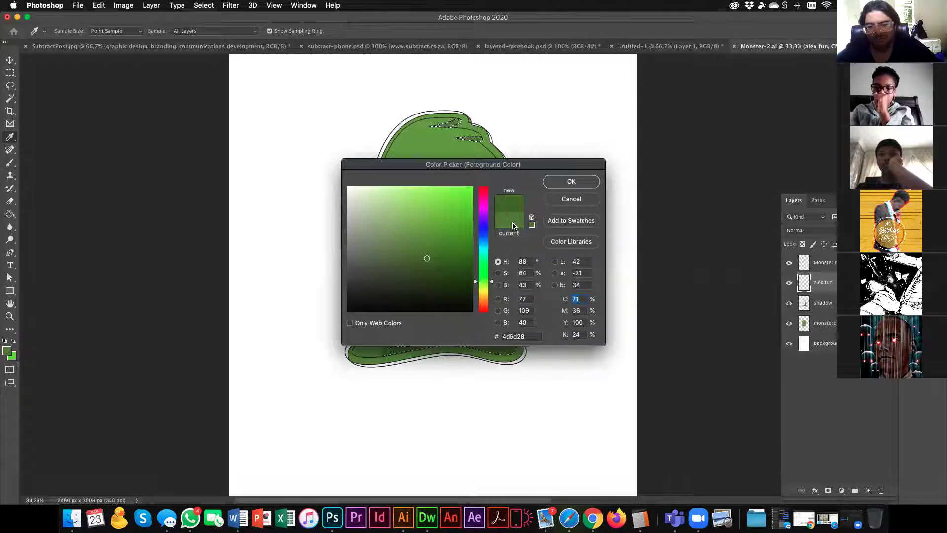
left_click(584, 181)
Raise the brush opacity to 68% and darken the outer edge of the shadow band along the monster's upper side.
key("b")
scroll(477, 211, "up", 2)
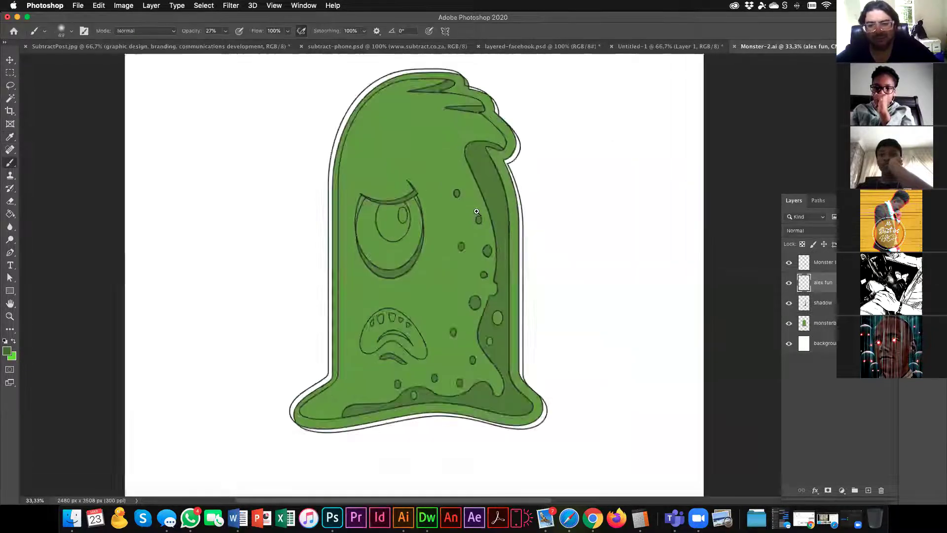
scroll(476, 211, "up", 3)
left_click(808, 280, "super")
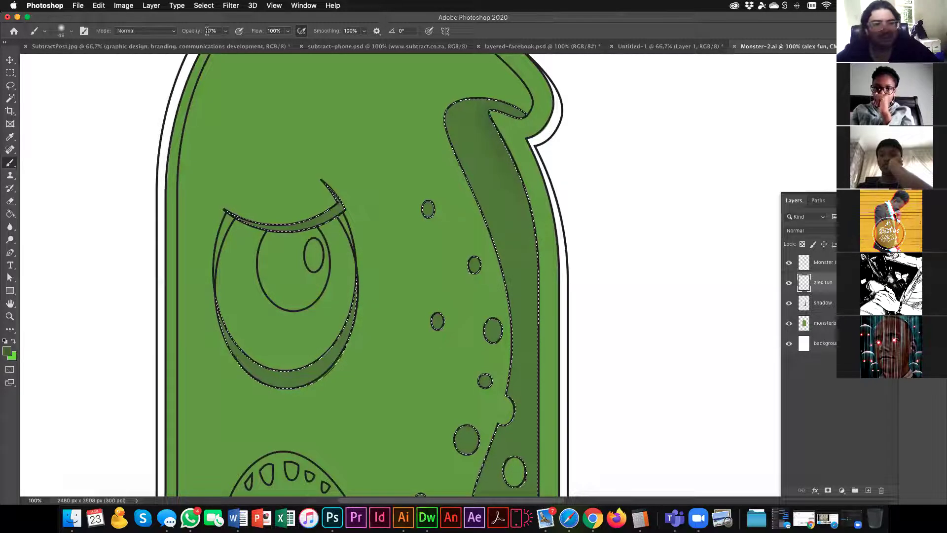
left_click(225, 31)
left_click_drag(223, 44, 241, 46)
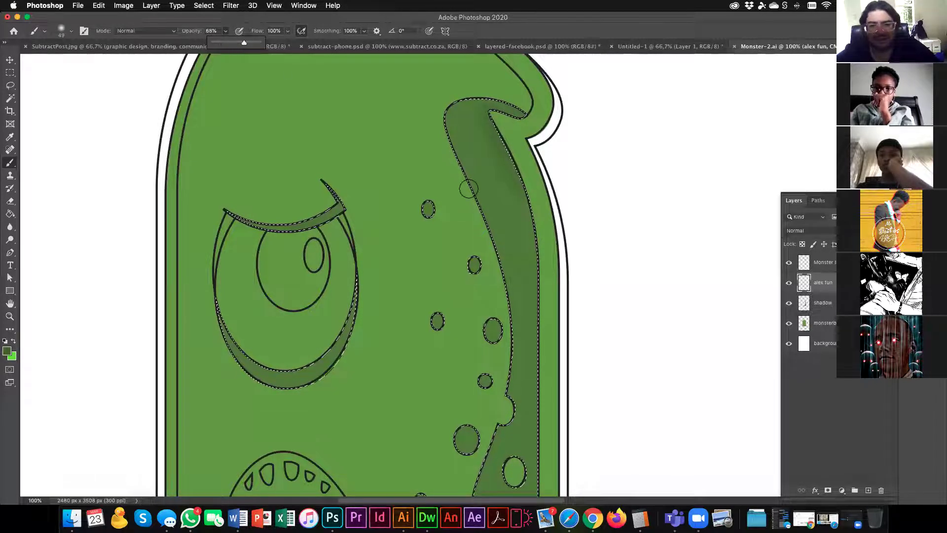
left_click_drag(494, 148, 525, 205)
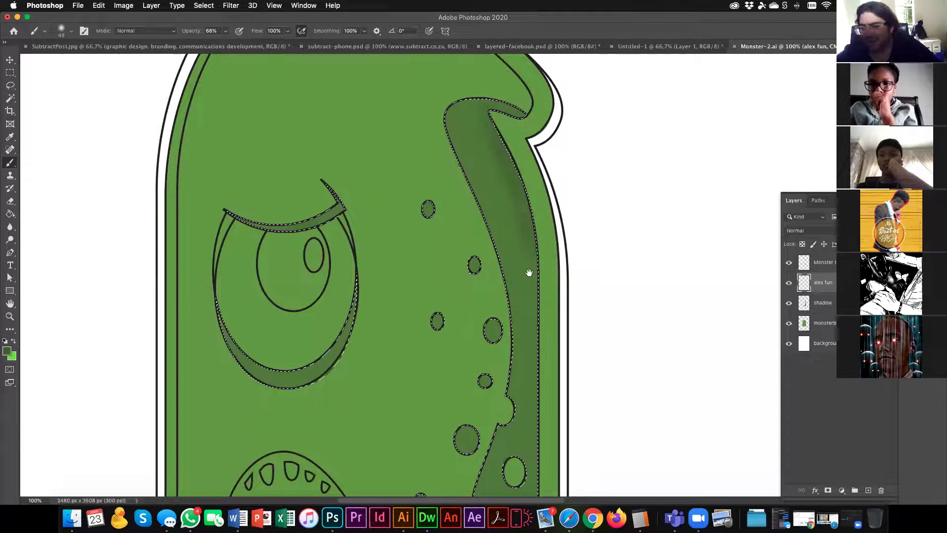
left_click_drag(530, 273, 535, 242)
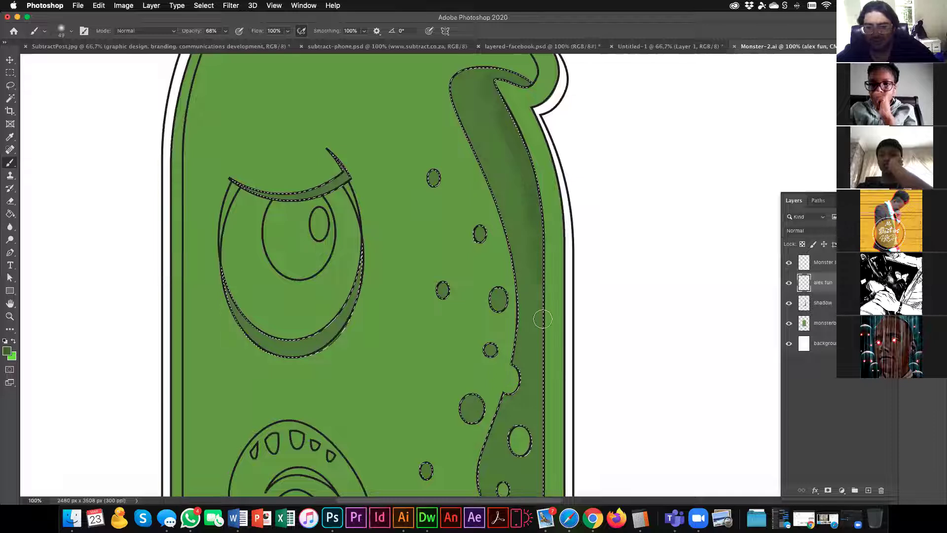
scroll(575, 355, "down", 5)
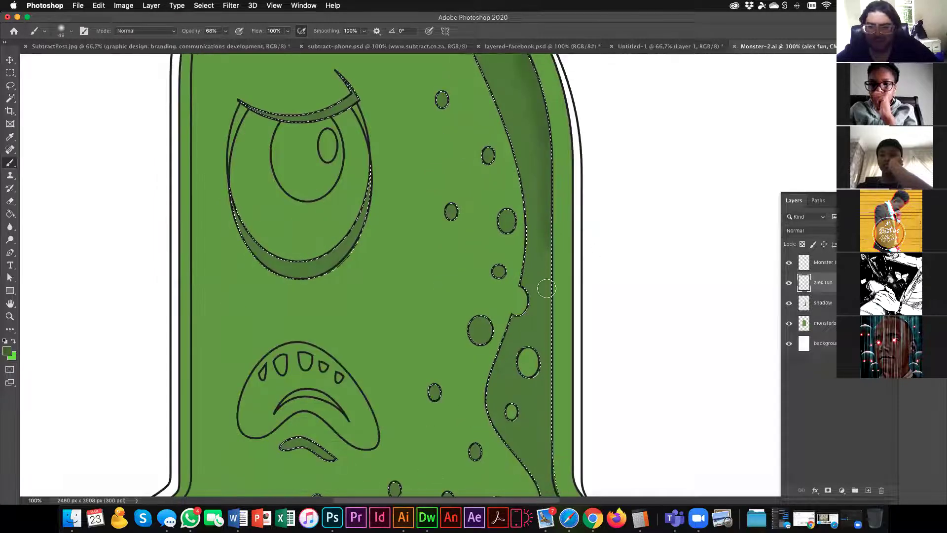
Brush darker shading down the lower side of the shadow and across the monster's base, and clear the selection.
scroll(551, 280, "down", 9)
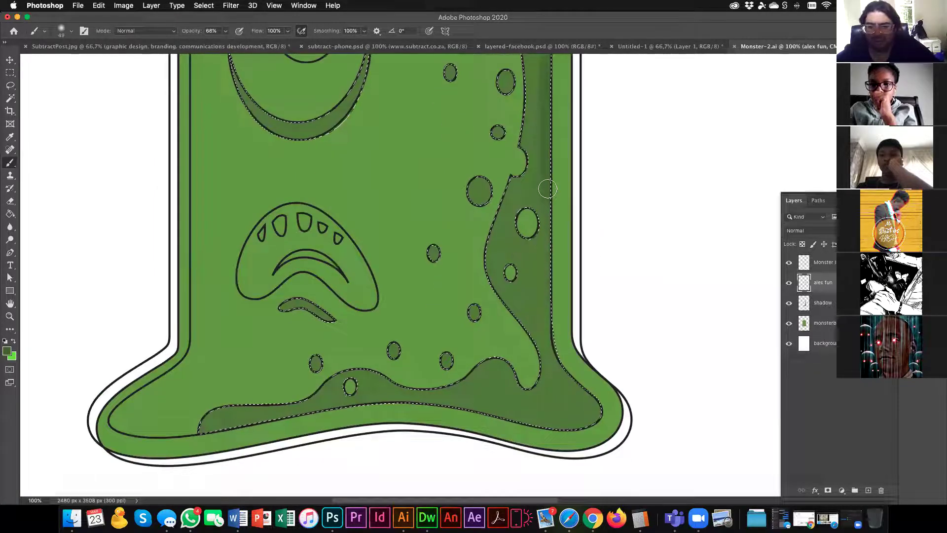
left_click_drag(542, 274, 563, 367)
mouse_move(600, 403)
left_mouse_down()
mouse_move(602, 415)
mouse_move(574, 423)
mouse_move(445, 411)
left_mouse_up()
mouse_move(384, 406)
left_mouse_down()
mouse_move(327, 405)
mouse_move(193, 432)
left_mouse_up()
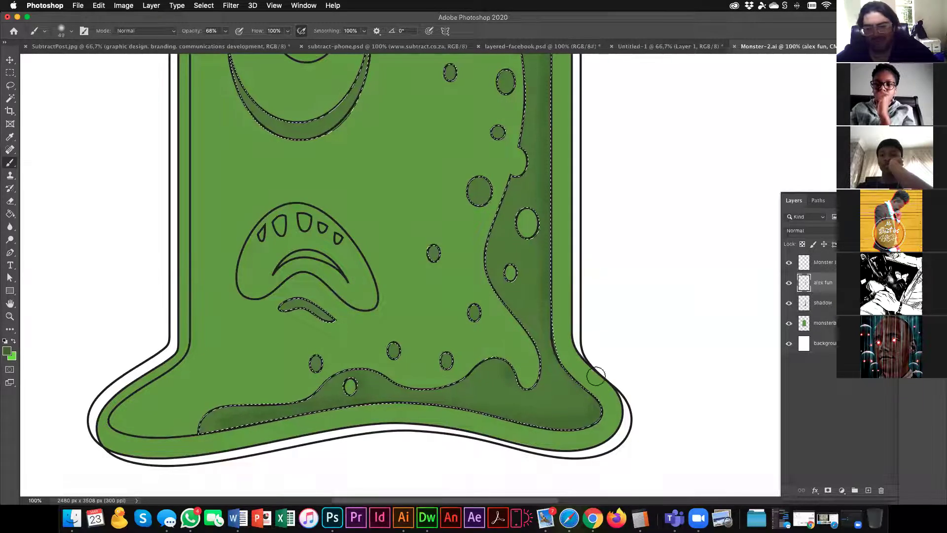
left_click_drag(497, 216, 495, 274)
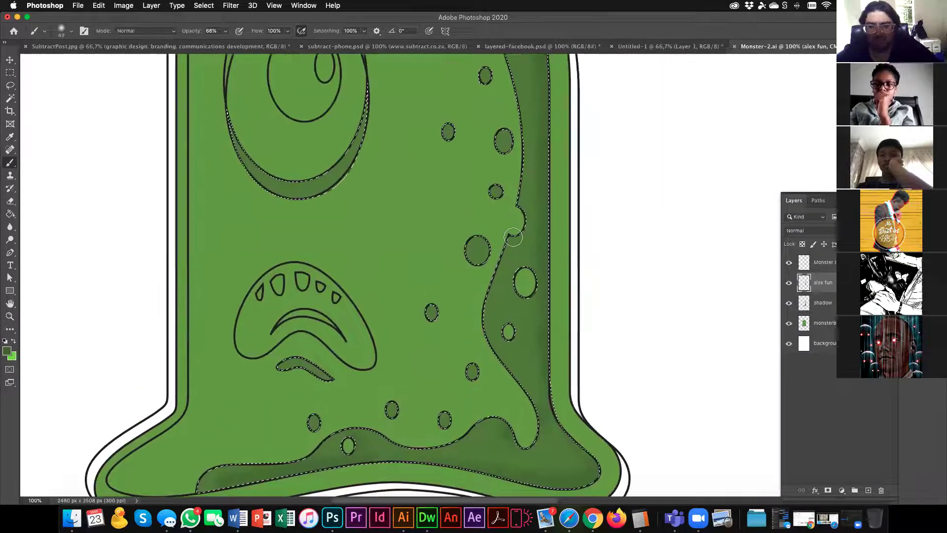
left_click_drag(605, 154, 616, 292)
scroll(576, 228, "up", 5)
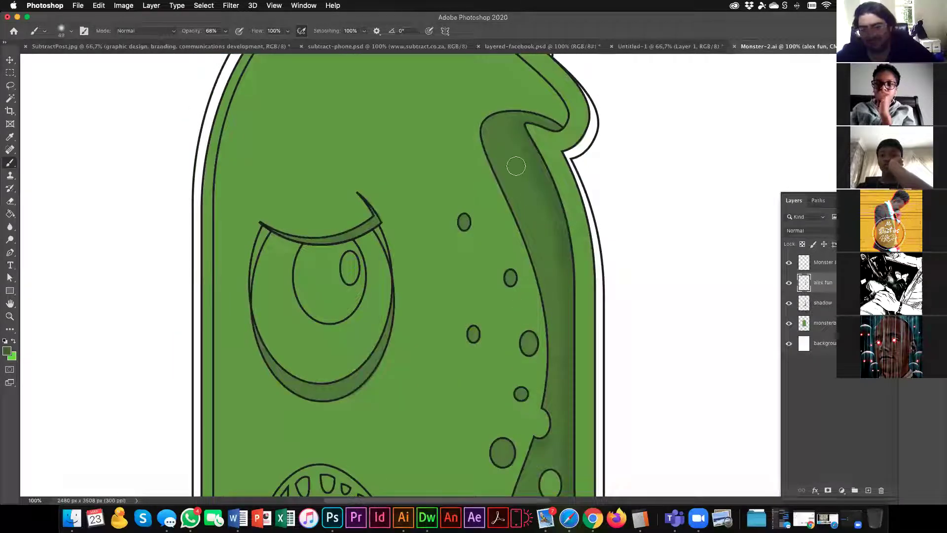
left_click(274, 242, "alt")
scroll(302, 266, "down", 3)
scroll(302, 266, "left", 2)
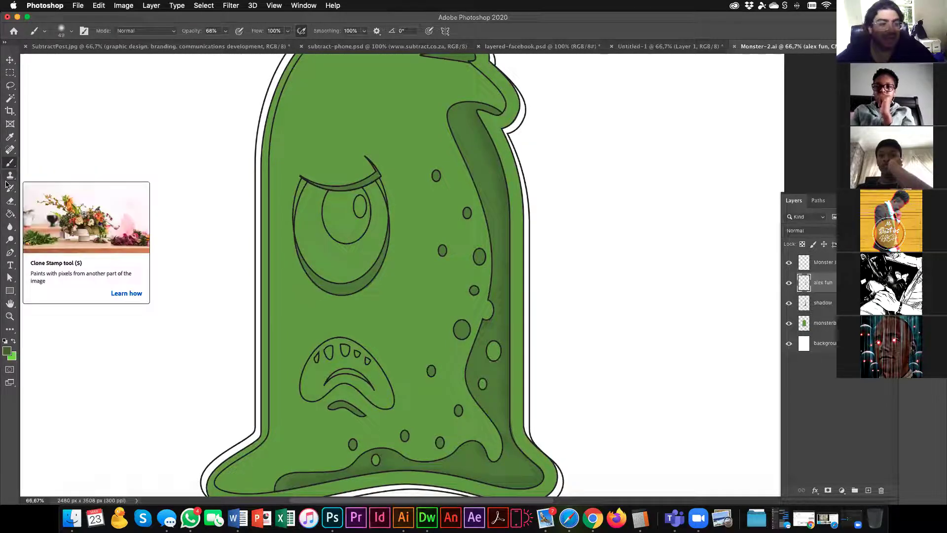
Soften the brushed shading along the length of the shadow band with the Blur tool at 50% strength.
left_click(10, 227)
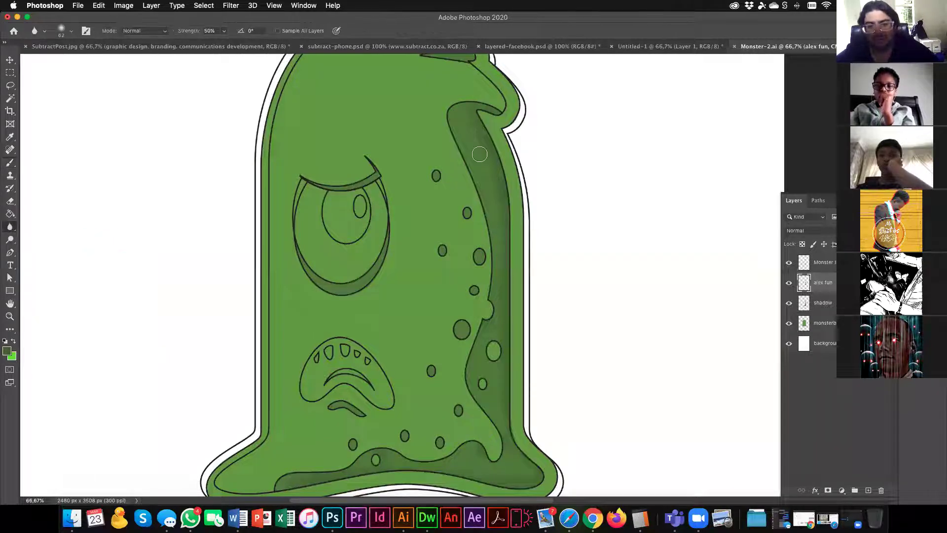
scroll(479, 148, "up", 2)
scroll(482, 144, "up", 5)
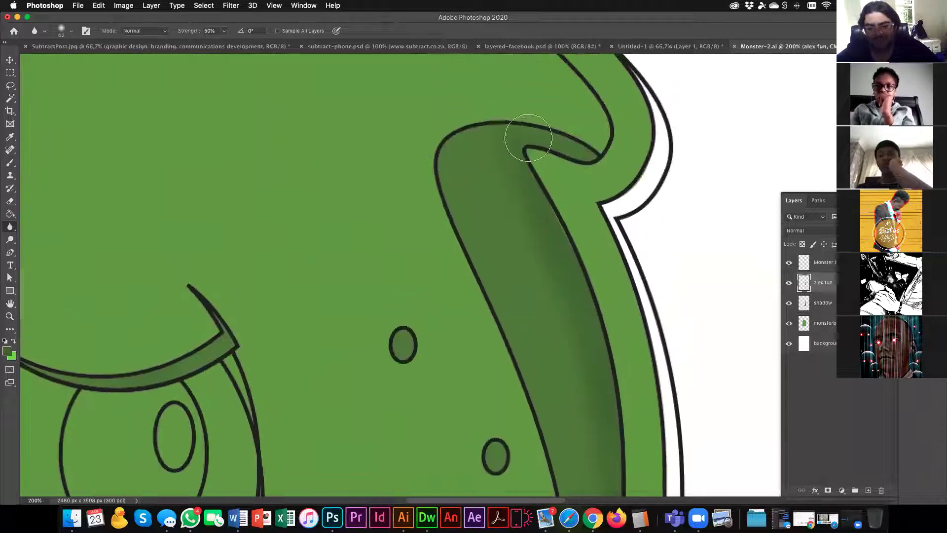
mouse_move(550, 239)
left_mouse_down()
mouse_move(521, 137)
mouse_move(514, 156)
mouse_move(580, 355)
mouse_move(566, 305)
mouse_move(509, 199)
mouse_move(498, 154)
mouse_move(511, 136)
mouse_move(589, 402)
left_mouse_up()
left_click_drag(573, 331, 562, 261)
mouse_move(554, 228)
left_mouse_down()
mouse_move(590, 327)
mouse_move(602, 431)
mouse_move(547, 194)
mouse_move(520, 154)
mouse_move(561, 291)
mouse_move(585, 427)
mouse_move(549, 238)
mouse_move(520, 154)
mouse_move(494, 112)
mouse_move(574, 363)
mouse_move(562, 249)
left_mouse_up()
mouse_move(560, 200)
left_mouse_down()
mouse_move(581, 370)
mouse_move(561, 167)
mouse_move(551, 143)
mouse_move(566, 315)
mouse_move(558, 418)
mouse_move(570, 290)
mouse_move(556, 184)
left_mouse_up()
left_click_drag(563, 362, 572, 170)
mouse_move(576, 184)
left_mouse_down()
mouse_move(580, 469)
mouse_move(579, 226)
left_mouse_up()
left_click(535, 251, "alt")
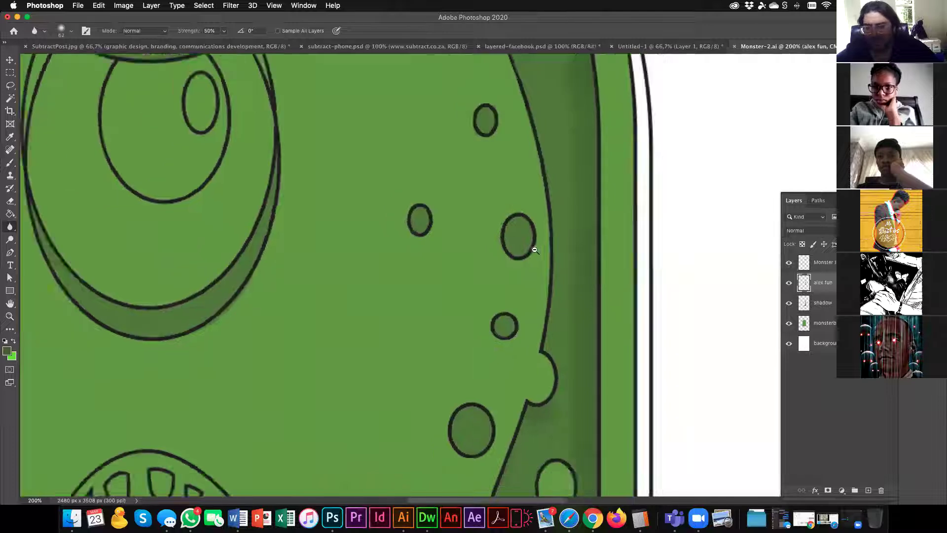
left_click(535, 250, "alt")
left_click_drag(541, 317, 559, 280)
mouse_move(572, 190)
left_mouse_down()
mouse_move(574, 280)
mouse_move(574, 182)
mouse_move(567, 328)
mouse_move(572, 180)
mouse_move(575, 381)
left_mouse_up()
scroll(575, 381, "up", 1)
mouse_move(567, 339)
left_mouse_down()
mouse_move(564, 422)
mouse_move(539, 406)
mouse_move(570, 429)
mouse_move(594, 422)
mouse_move(568, 438)
mouse_move(497, 429)
mouse_move(344, 444)
mouse_move(419, 428)
mouse_move(583, 433)
left_mouse_up()
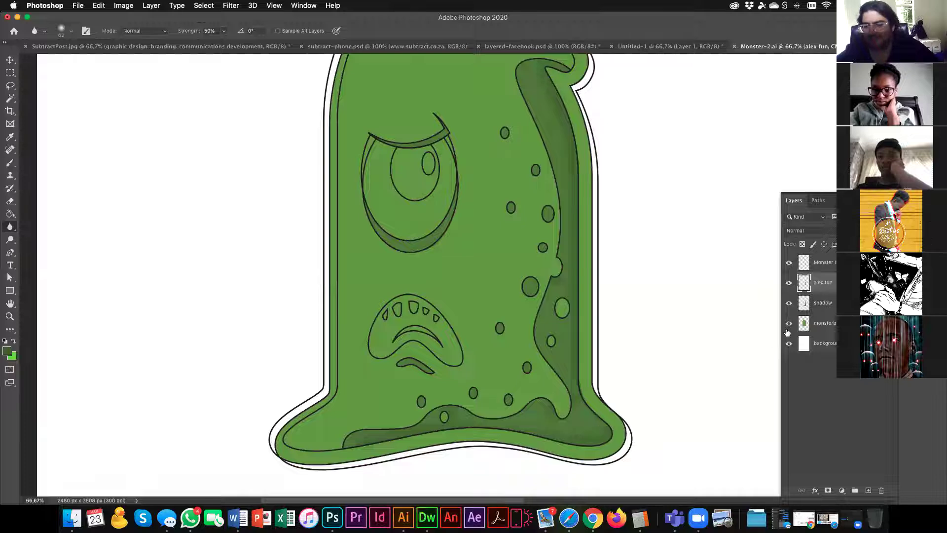
Briefly hide and show the line art, shading, shadow and body layers to compare their contributions.
left_click(789, 264)
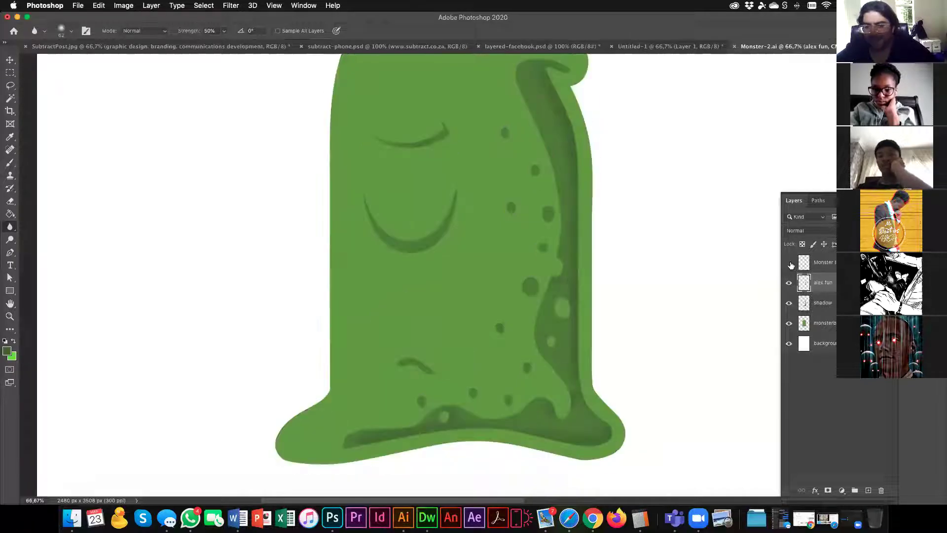
left_click(789, 263)
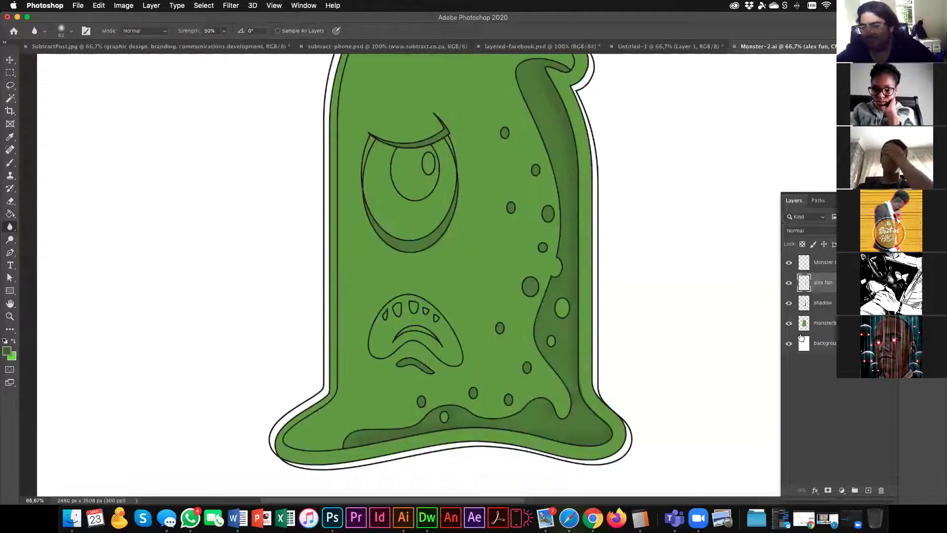
left_click(789, 283)
left_click(789, 283)
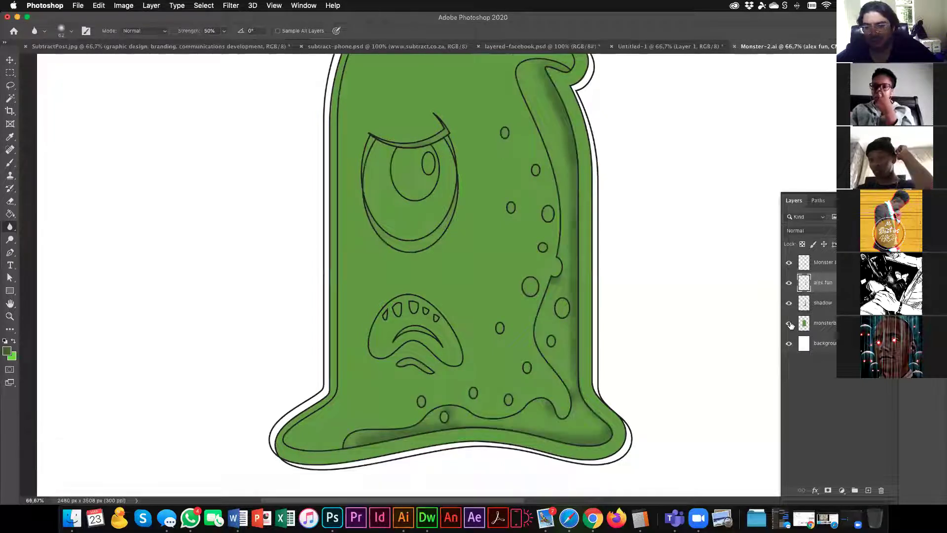
left_click(791, 324)
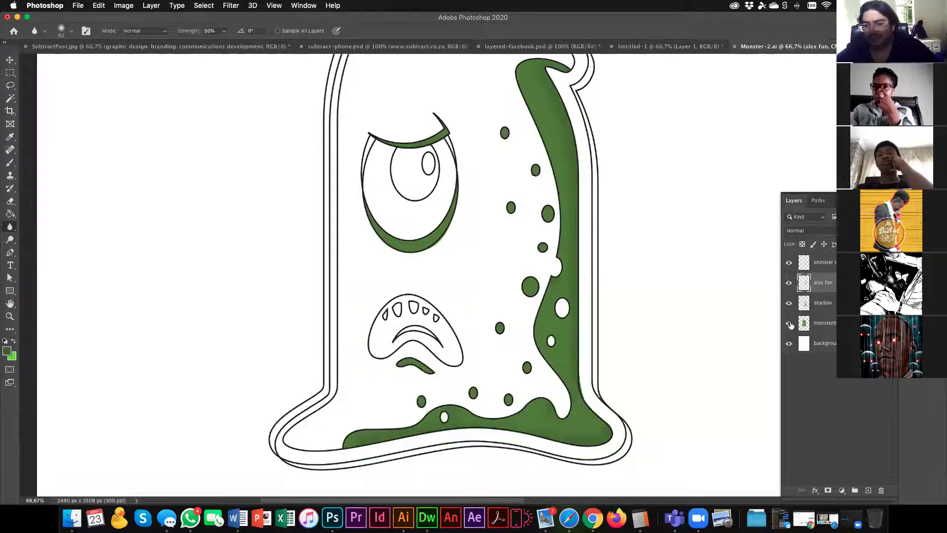
left_click(790, 324)
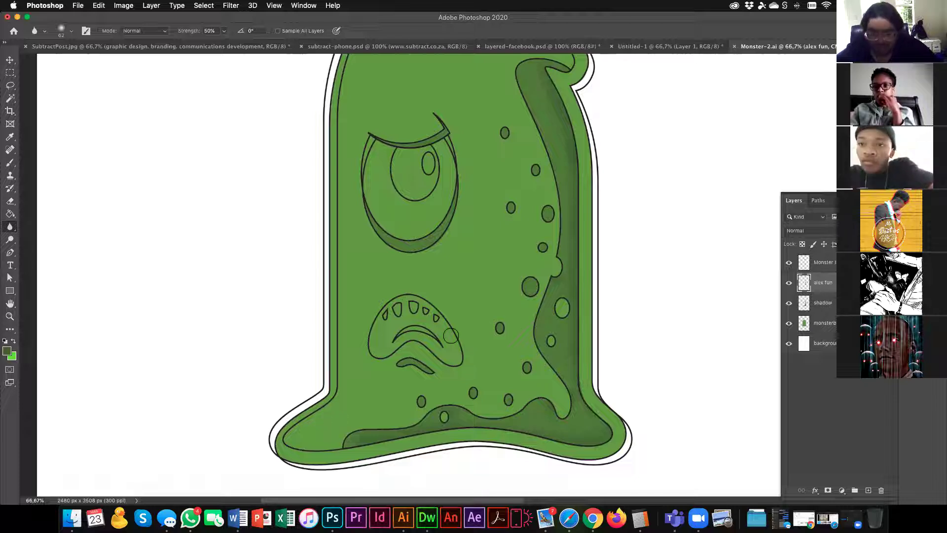
Load the monster body layer's pixels as a selection, and choose the Brush tool with the light green as foreground colour.
left_click(10, 60)
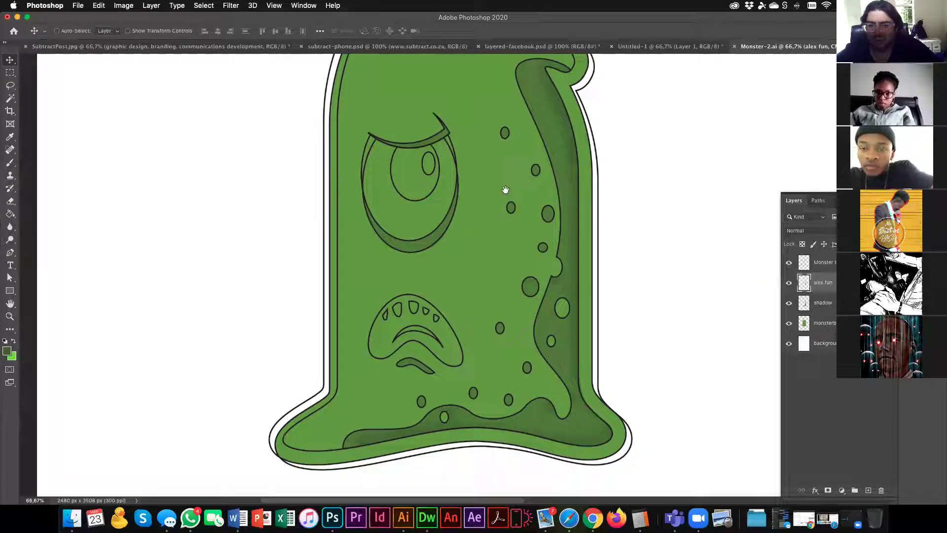
scroll(551, 245, "up", 3)
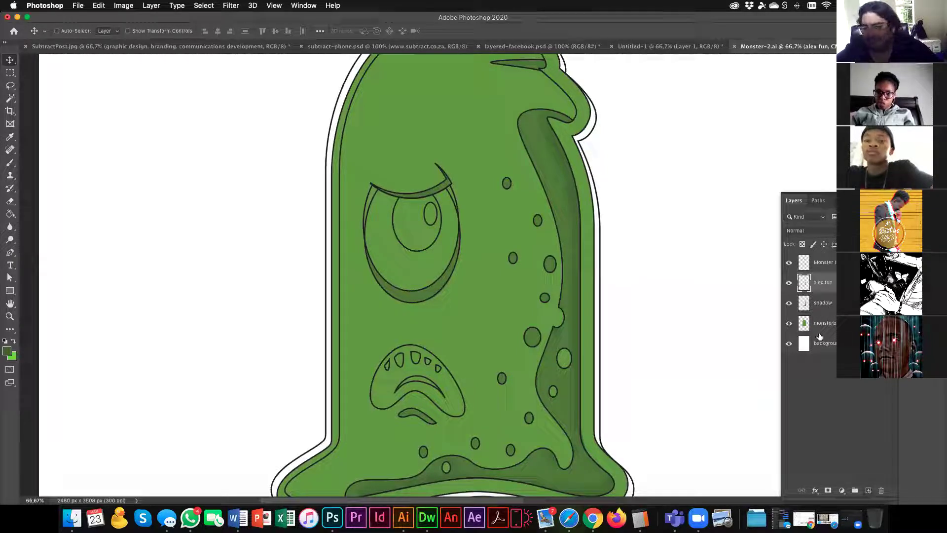
left_click(803, 323, "super")
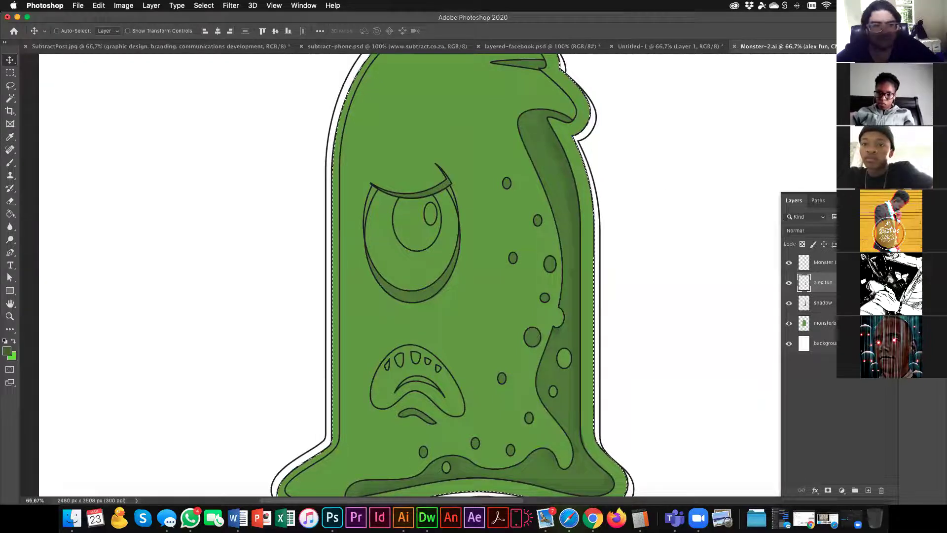
key("b")
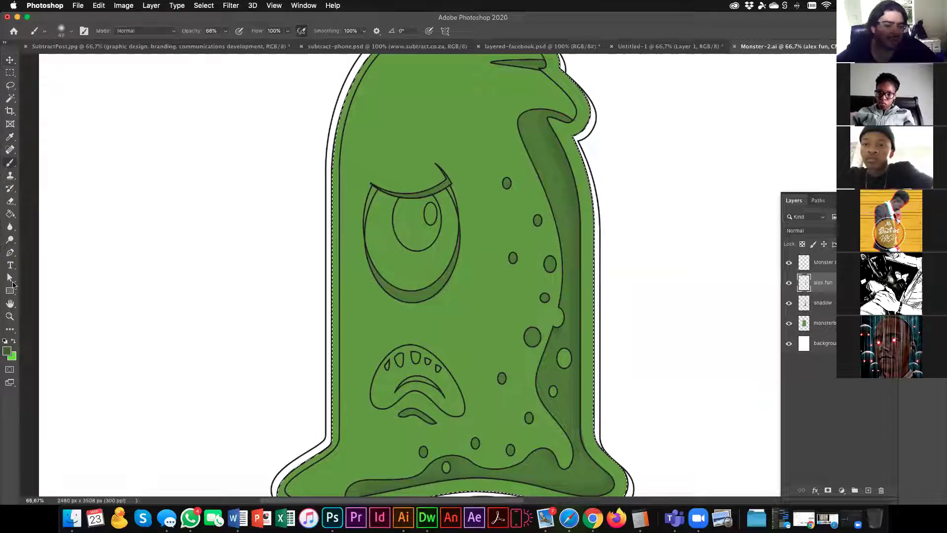
key("x")
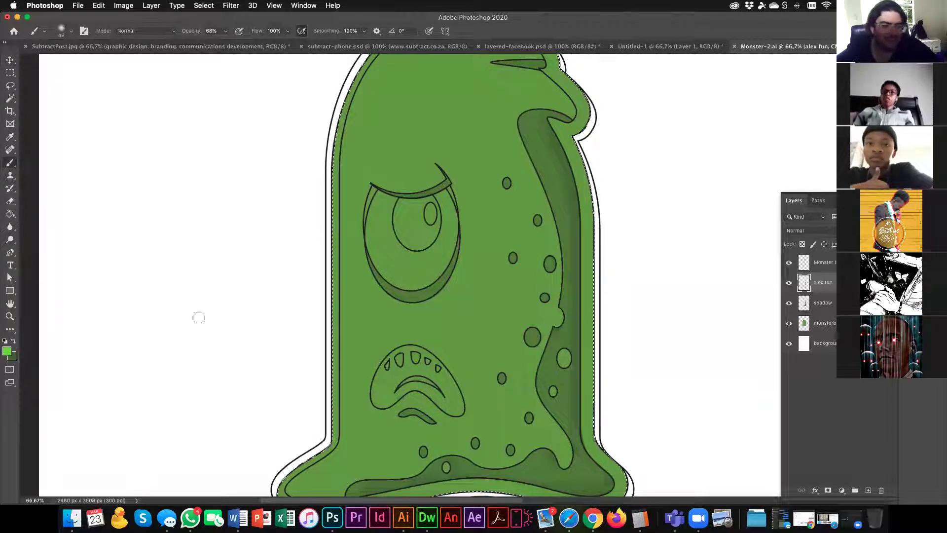
Enlarge the soft brush and lower its opacity to 36%, with the monster's head in view.
left_click_drag(449, 173, 429, 310)
left_click(71, 31)
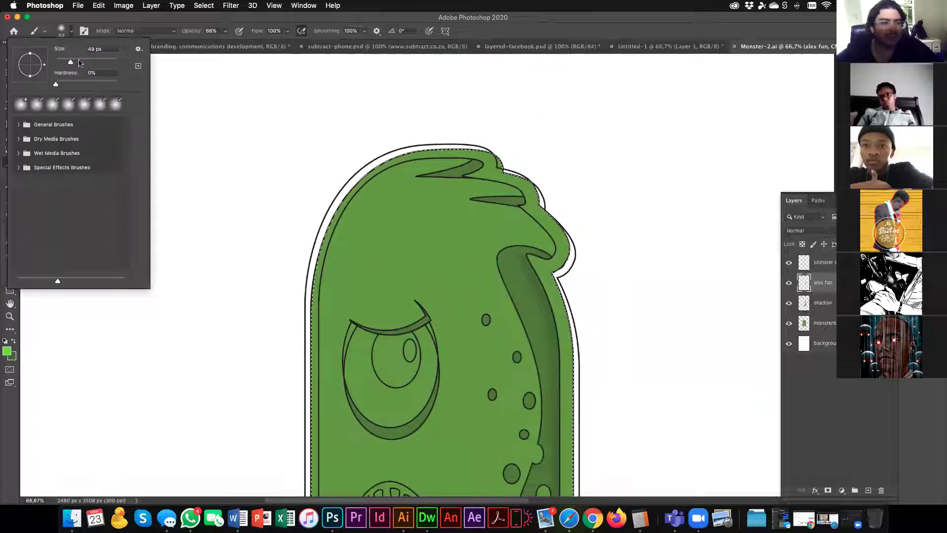
left_click_drag(70, 62, 89, 61)
left_click(226, 31)
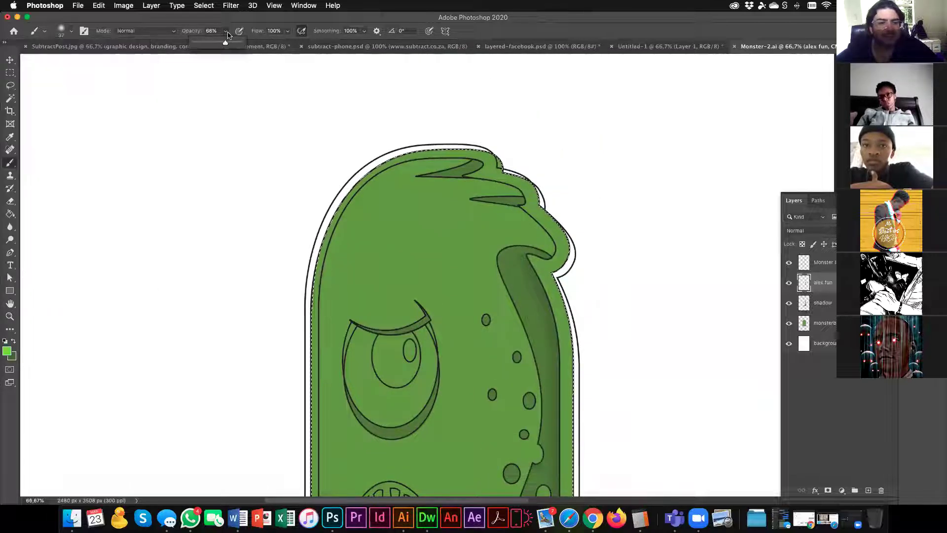
left_click_drag(220, 44, 210, 44)
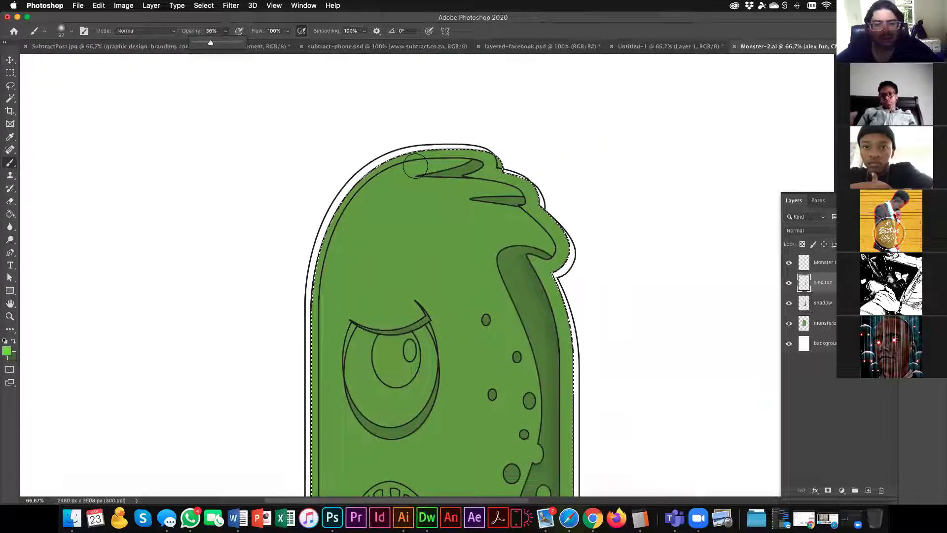
Paint light green highlights around the curve of the head, down the side by the eye, and beneath the eye.
mouse_move(380, 174)
left_mouse_down()
mouse_move(359, 188)
mouse_move(319, 266)
left_mouse_up()
mouse_move(444, 168)
left_mouse_down()
mouse_move(386, 174)
mouse_move(333, 248)
mouse_move(318, 345)
left_mouse_up()
mouse_move(432, 178)
left_mouse_down()
mouse_move(381, 197)
mouse_move(337, 264)
left_mouse_up()
scroll(446, 181, "down", 5)
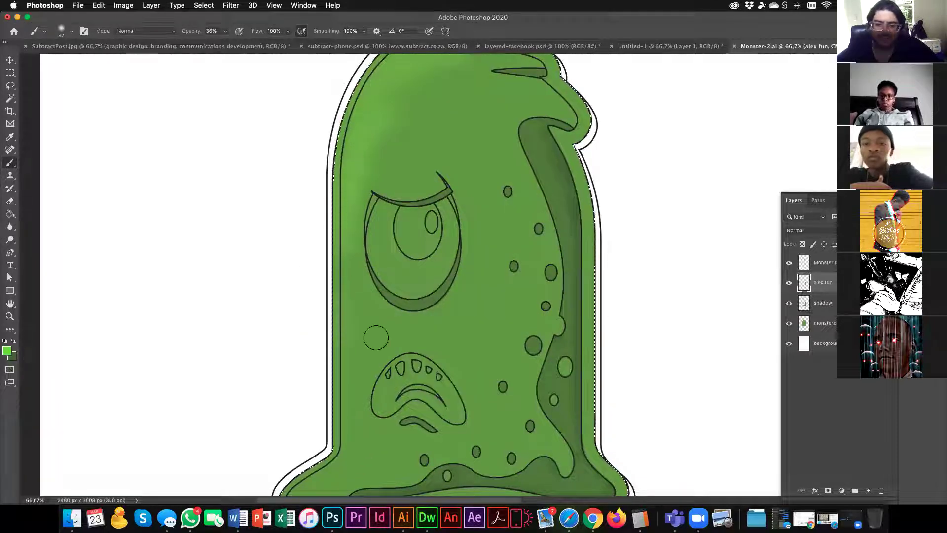
left_click_drag(412, 338, 421, 334)
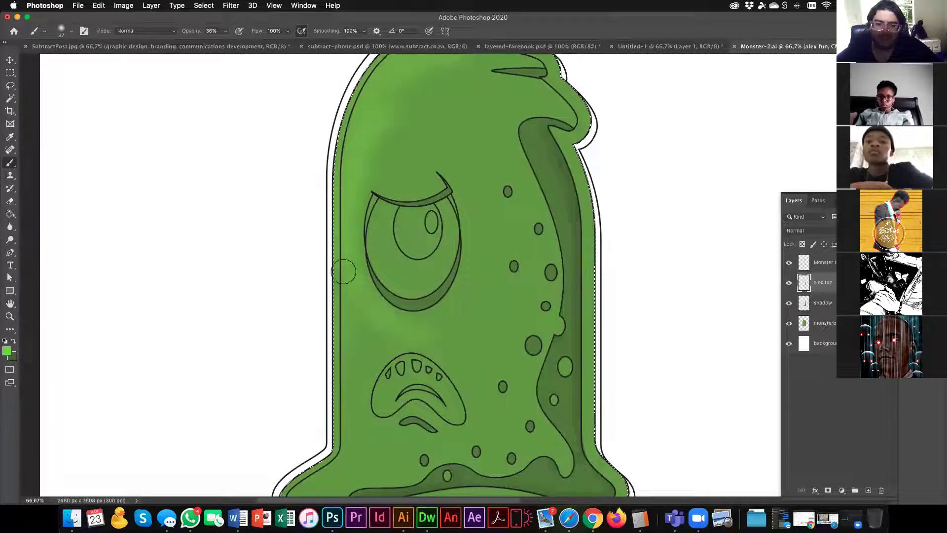
scroll(360, 274, "down", 2)
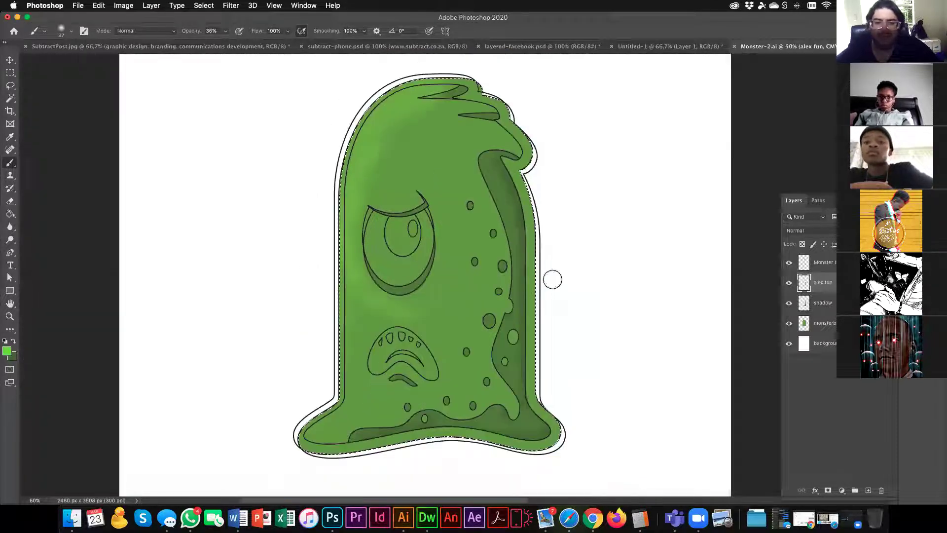
Hide the line art layer and delete the "fun" layer that holds the extra shading and highlights.
left_click(790, 263)
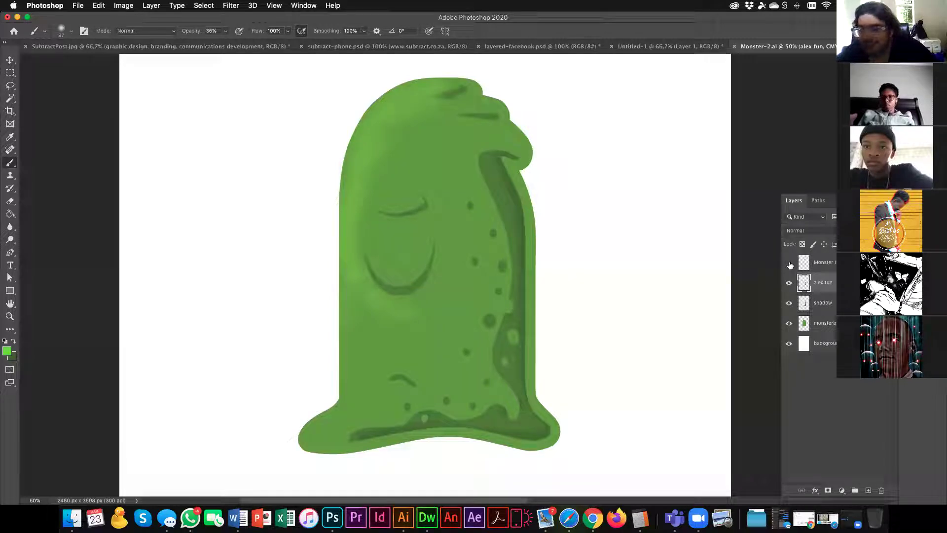
left_click(789, 263)
left_click(882, 491)
left_click(548, 178)
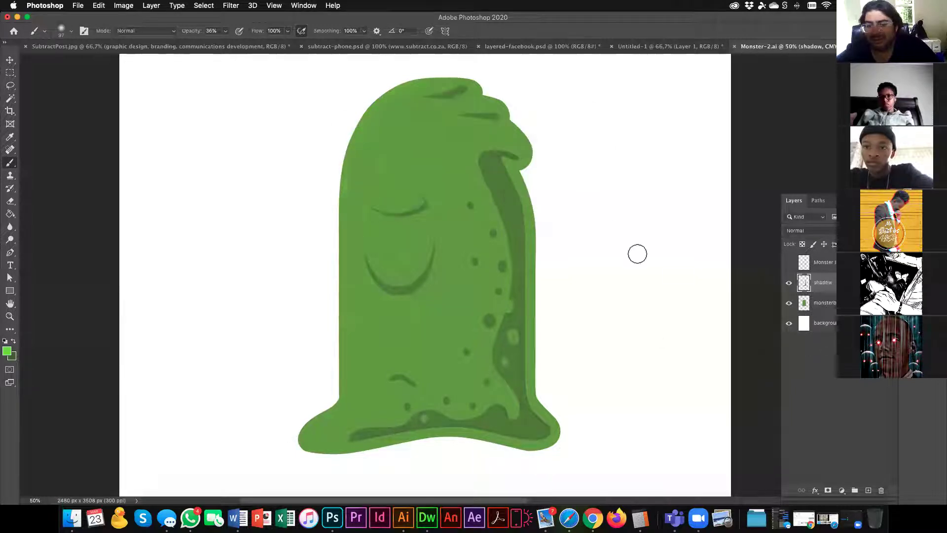